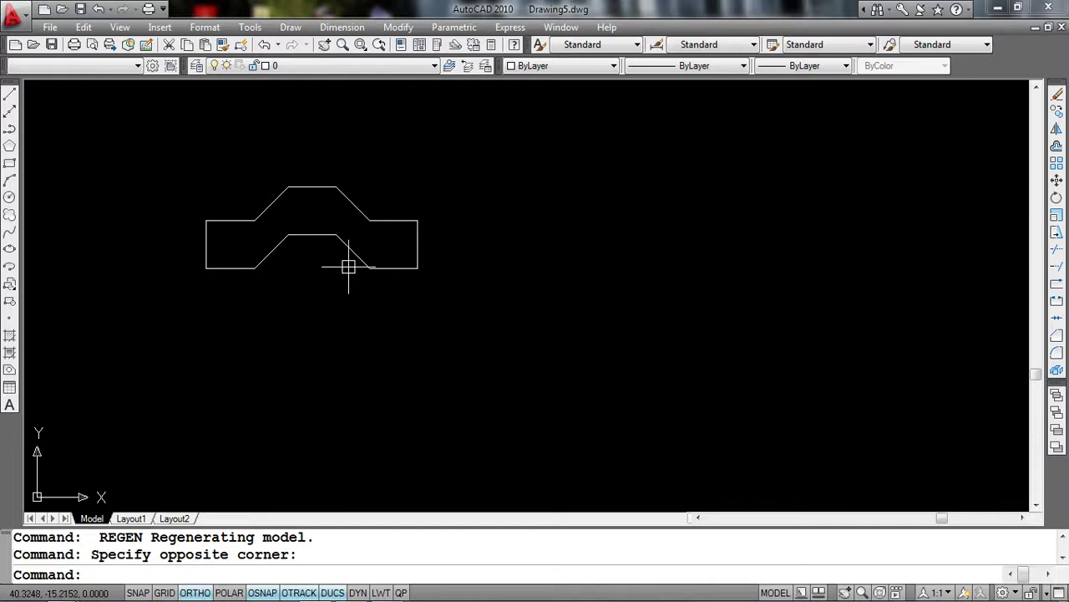
Step: Pan and zoom in until the stepped outline profile is large and centred on screen
middle_click_drag(381, 257, 401, 305)
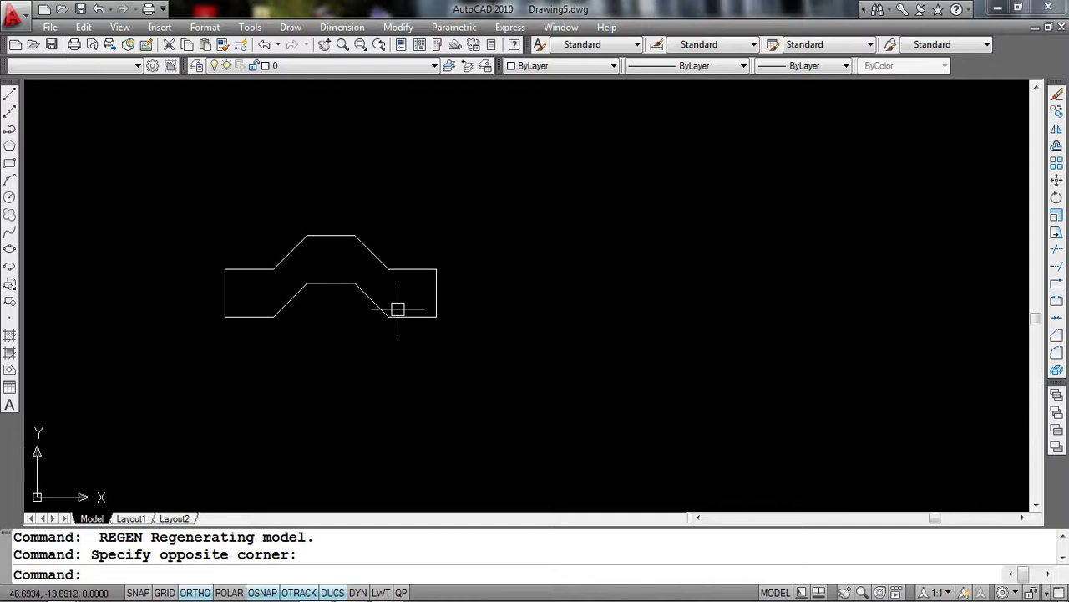
mouse_move(486, 325)
middle_mouse_down()
mouse_move(508, 360)
mouse_move(488, 342)
middle_mouse_up()
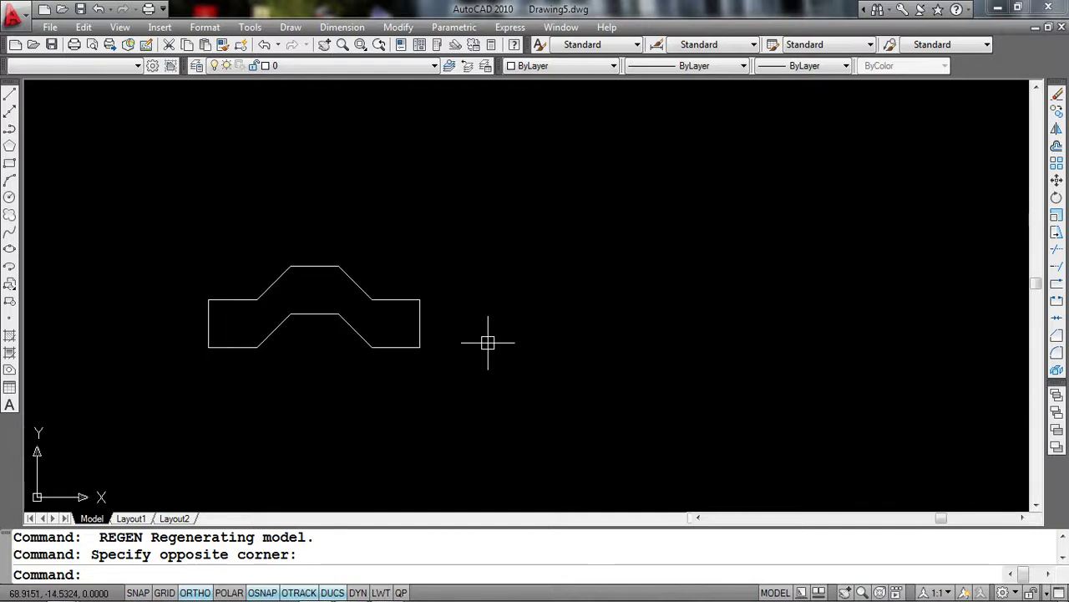
scroll(488, 342, "up", 3)
mouse_move(578, 342)
middle_mouse_down()
mouse_move(611, 330)
mouse_move(666, 358)
middle_mouse_up()
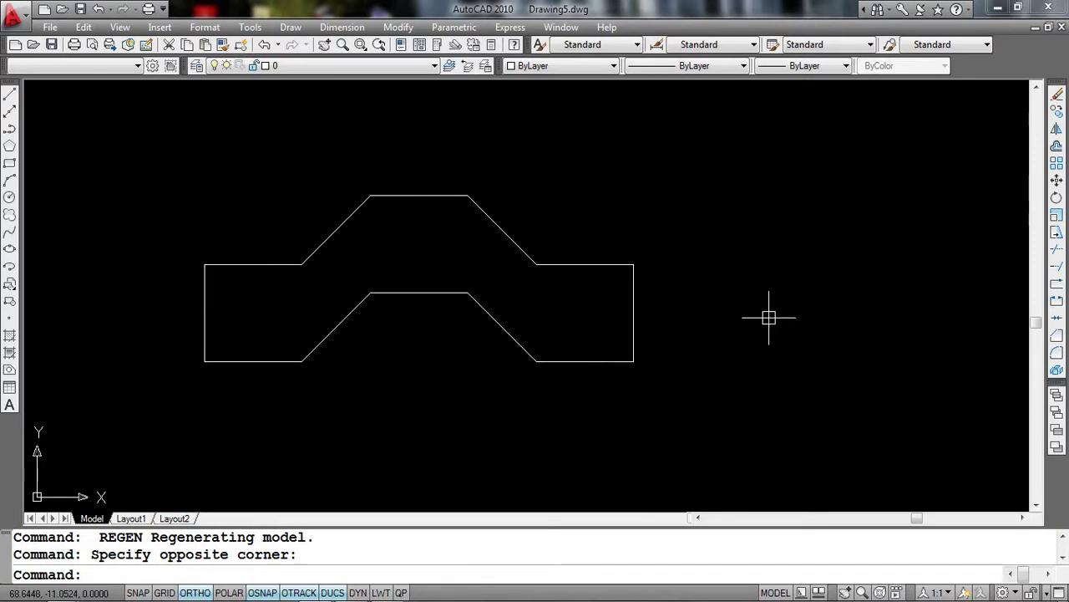
left_click(740, 172)
left_click(755, 312)
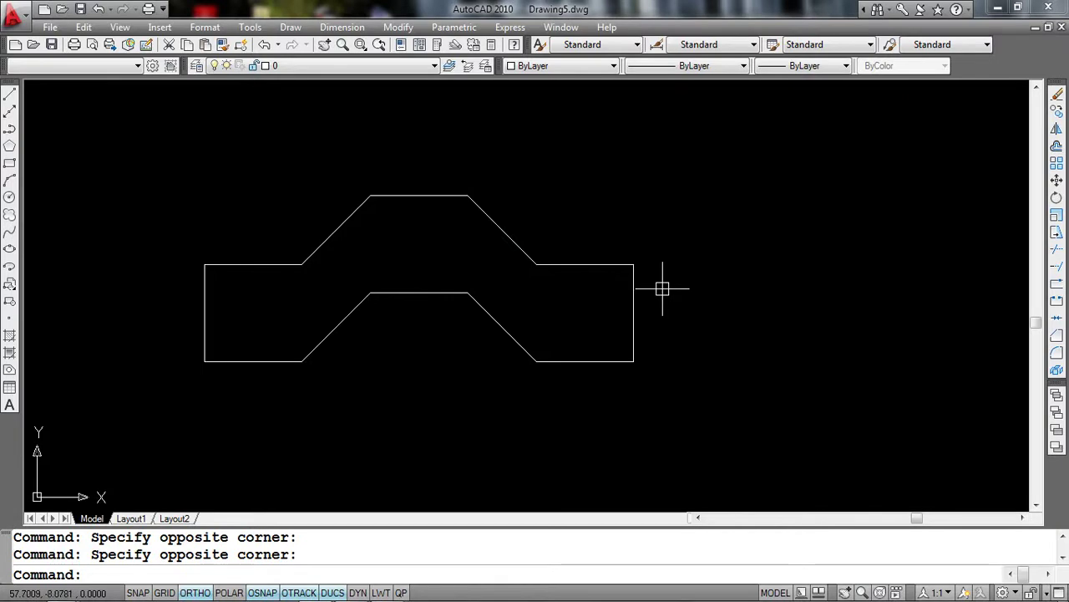
middle_click_drag(700, 361, 692, 350)
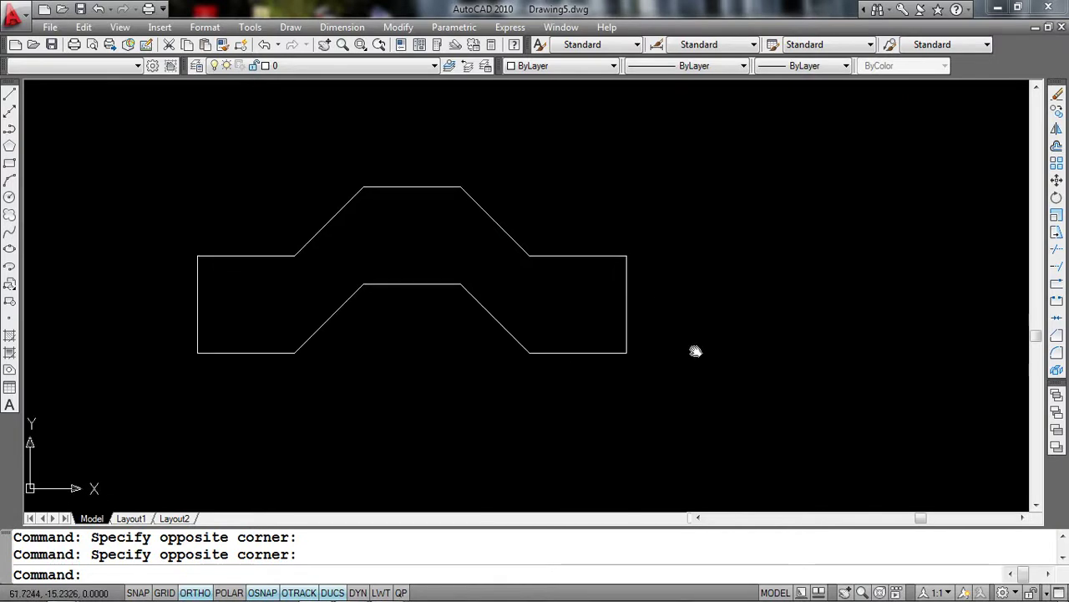
left_click(581, 352)
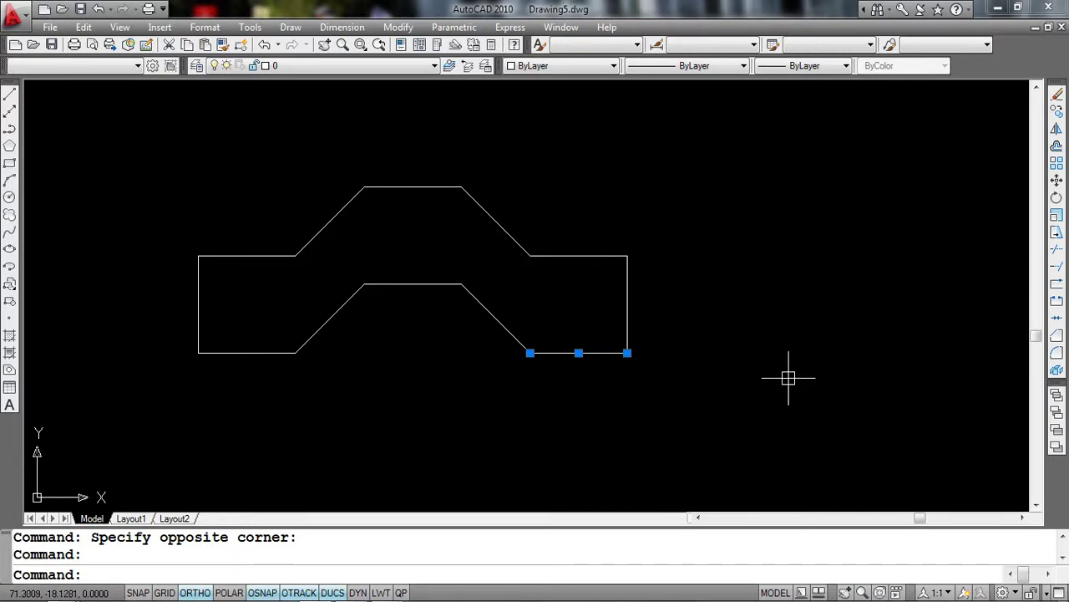
key("Escape")
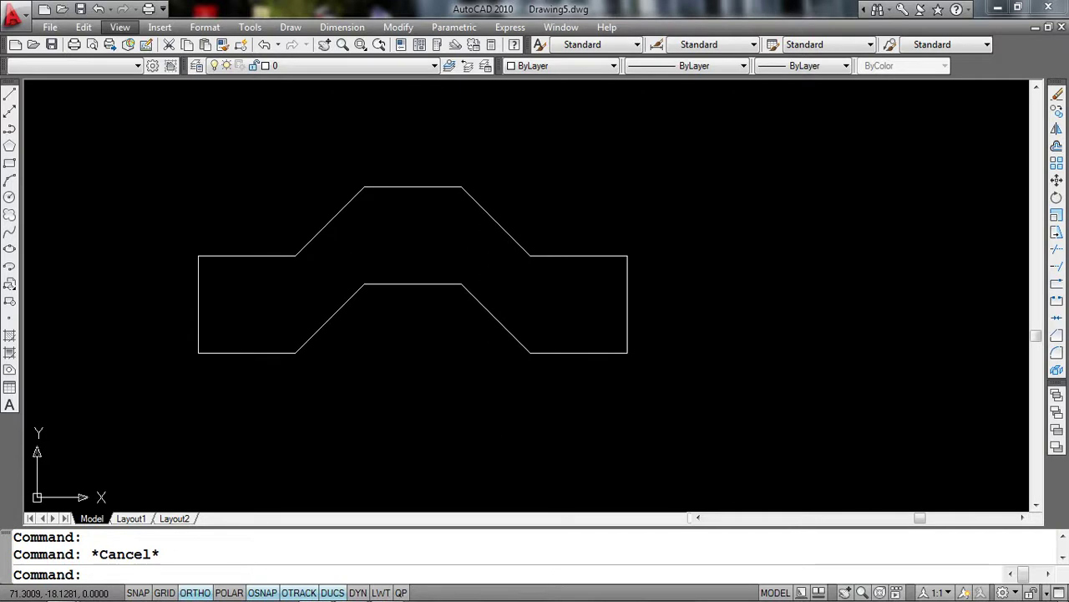
middle_click_drag(723, 360, 664, 376)
middle_click_drag(586, 375, 785, 382)
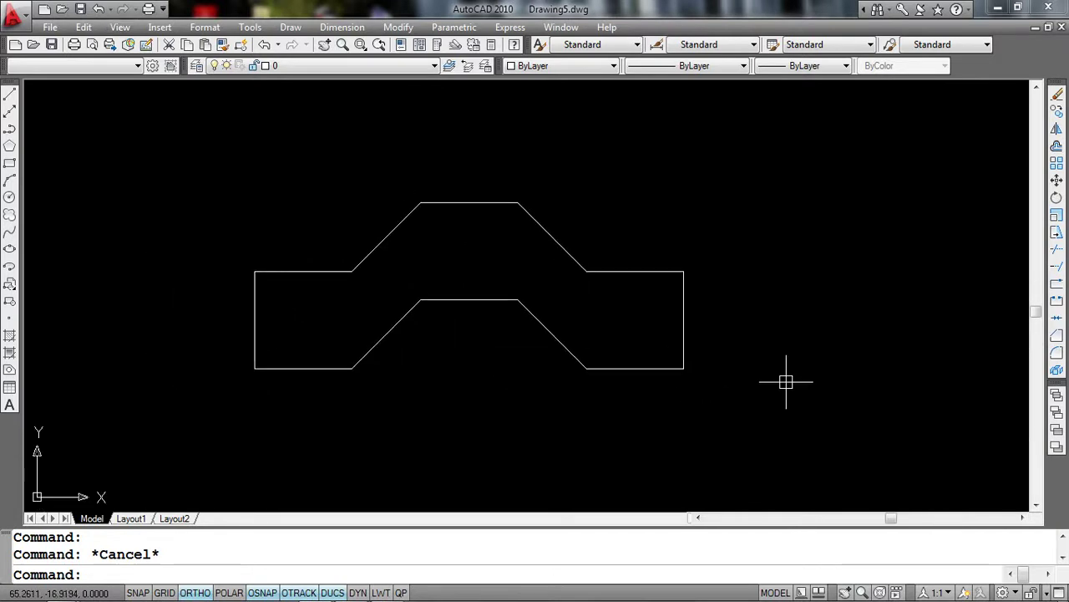
left_click(629, 369)
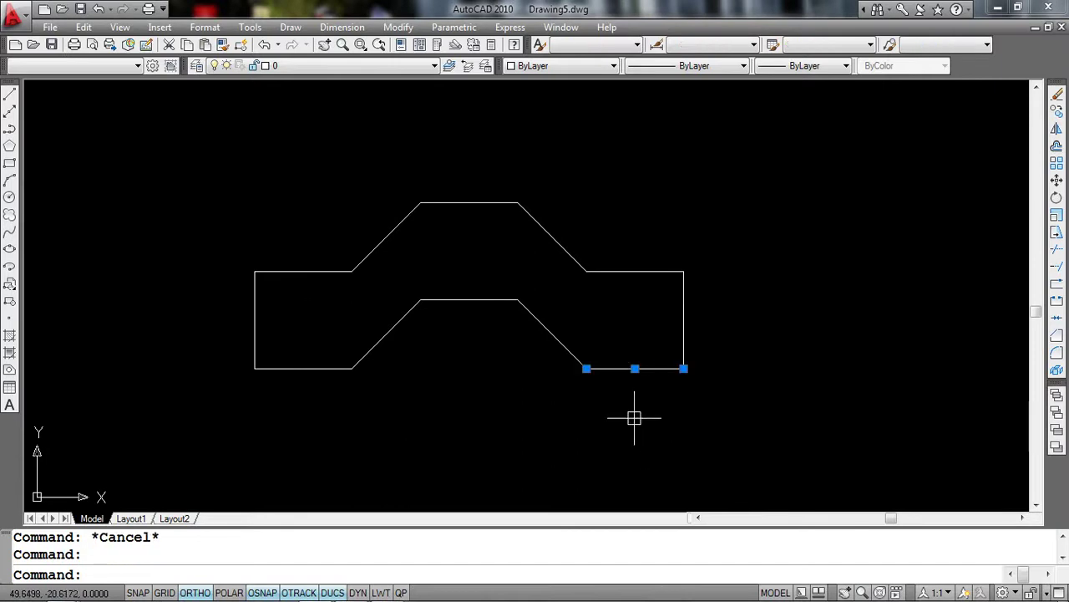
key("Escape")
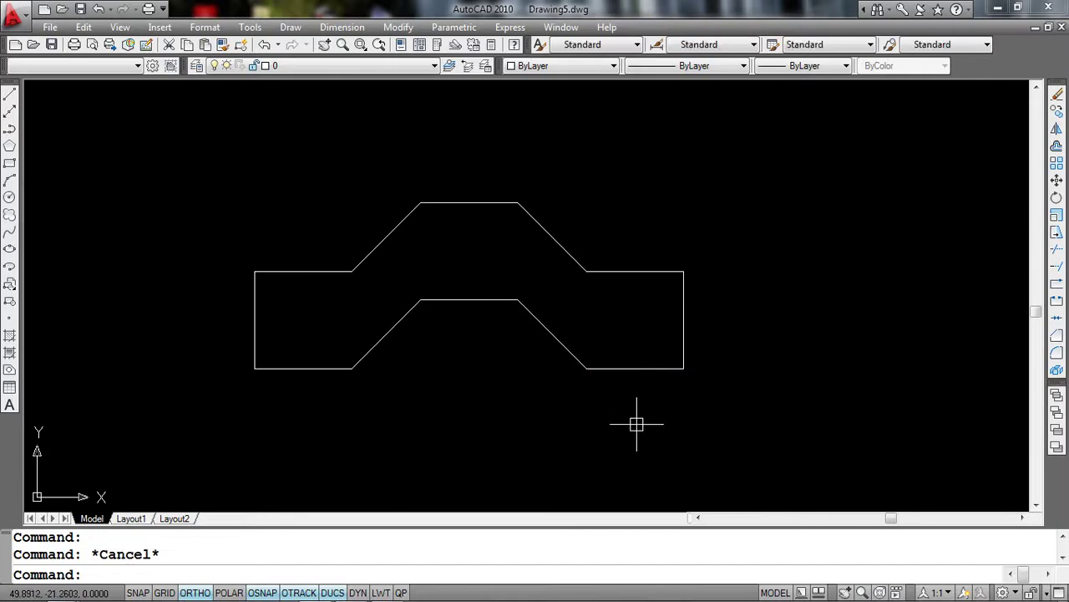
left_click(644, 367)
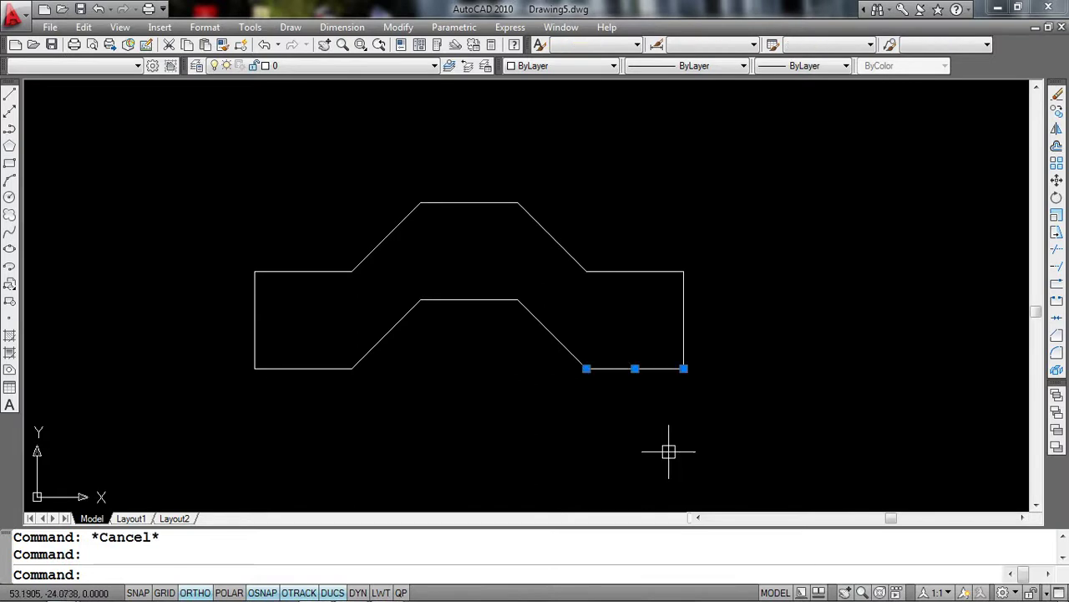
key("Escape")
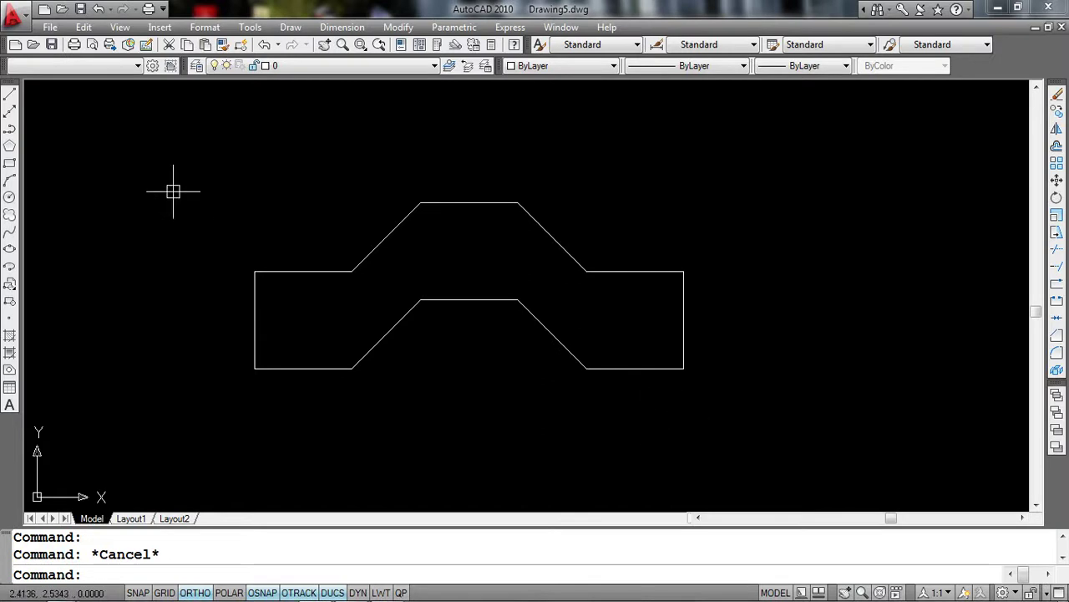
left_click(161, 156)
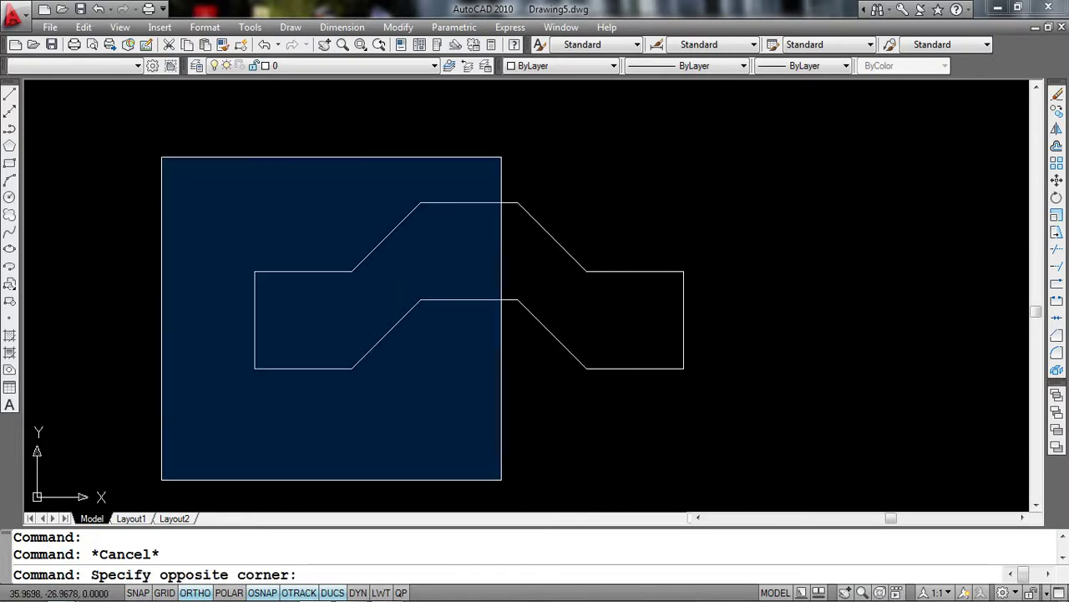
left_click(501, 480)
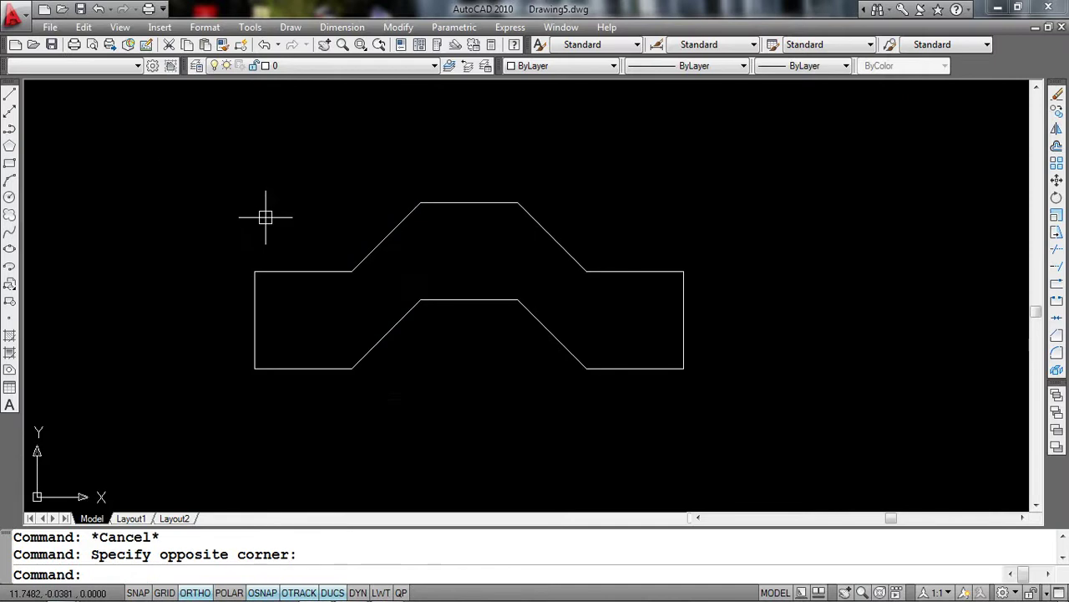
left_click(156, 171)
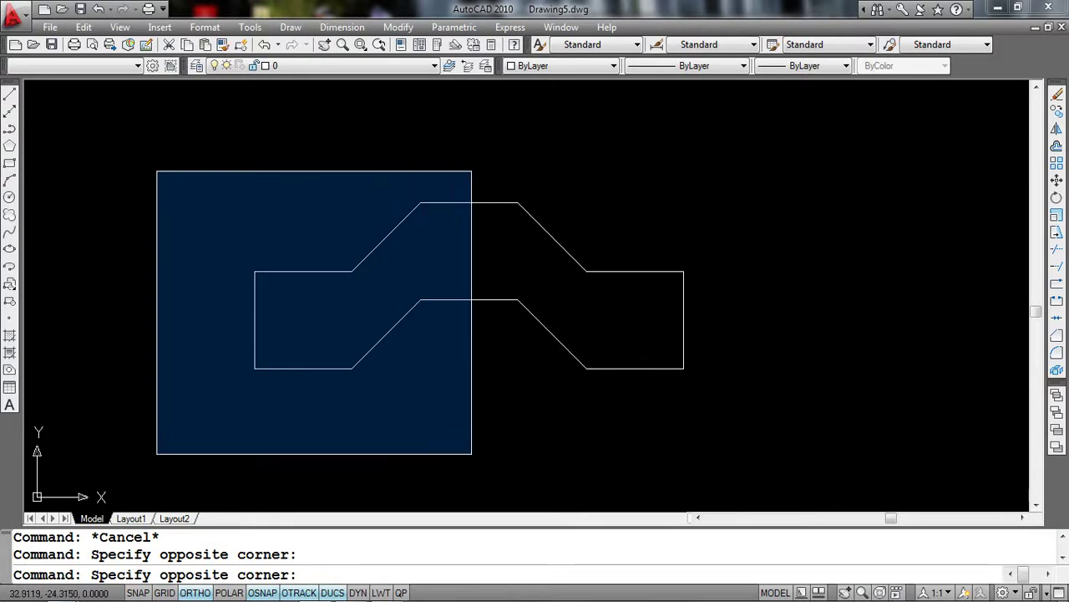
left_click(472, 454)
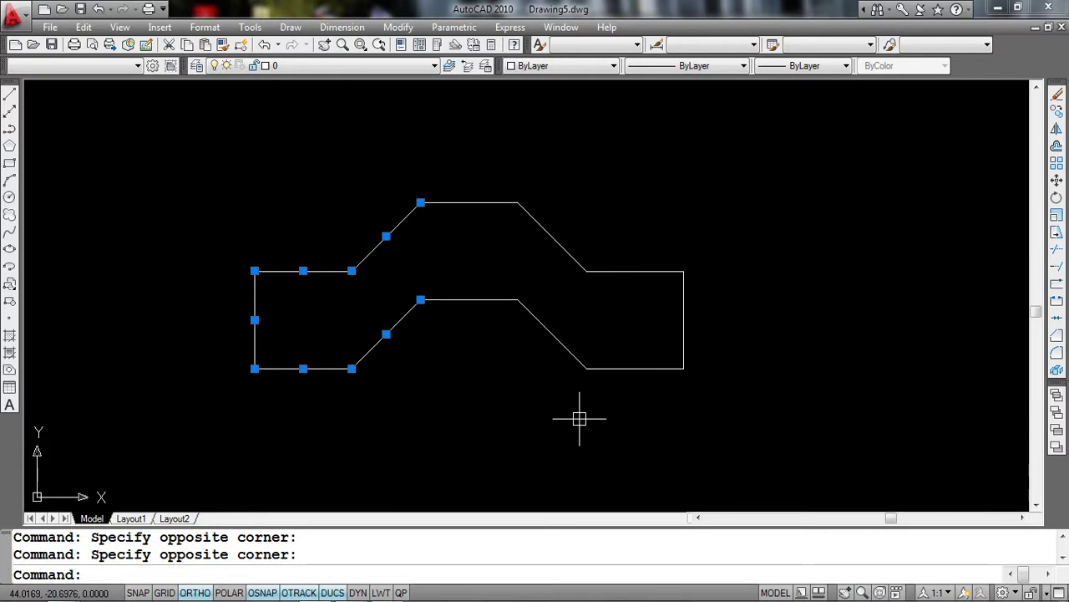
key("Escape")
left_click(159, 125)
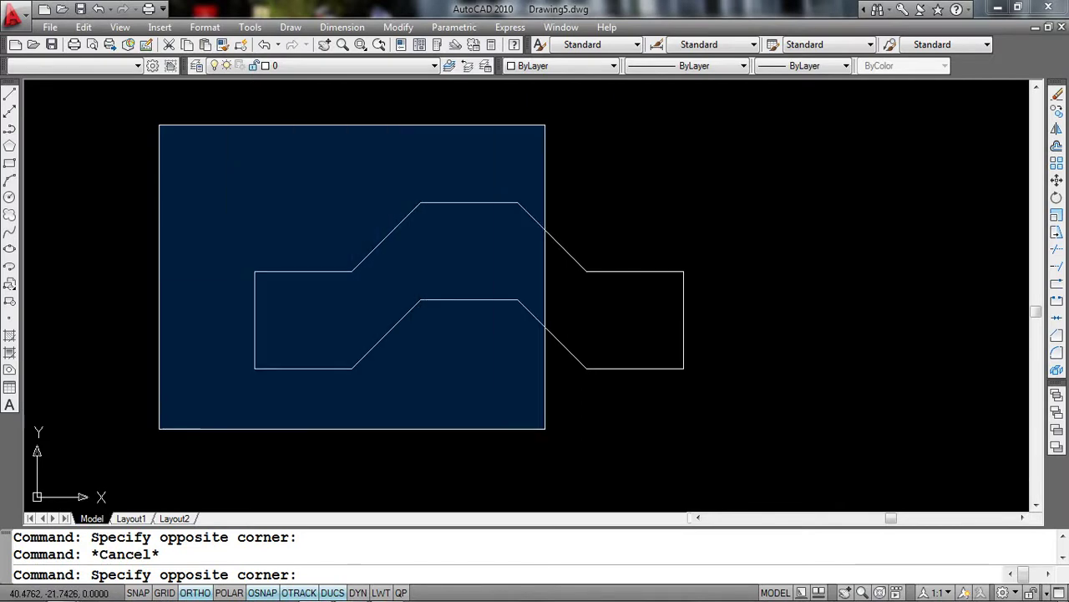
left_click(546, 429)
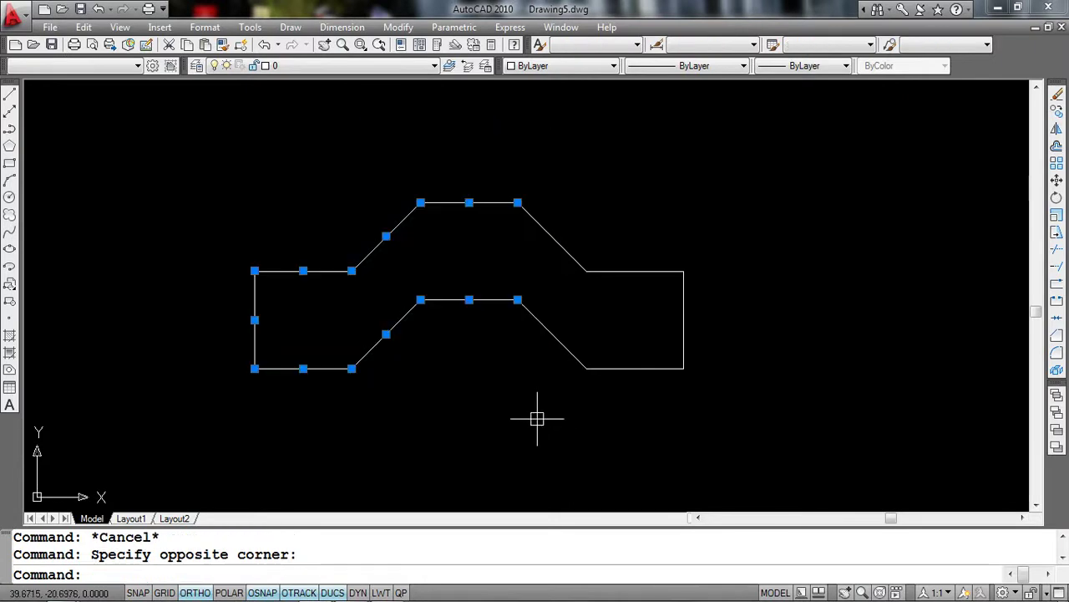
key("Escape")
key("Escape")
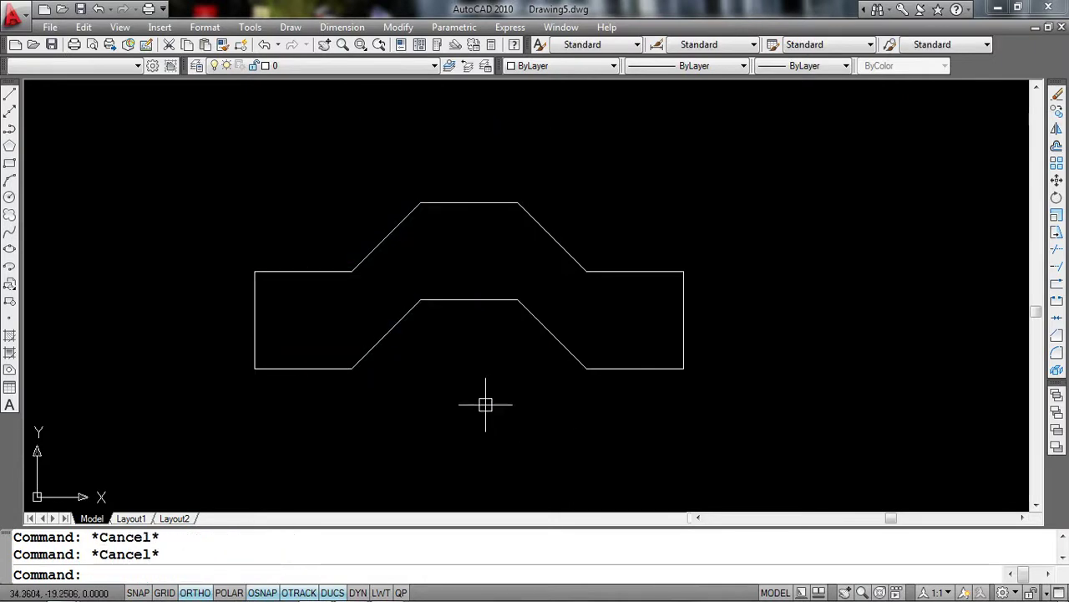
left_click(163, 148)
left_click(549, 460)
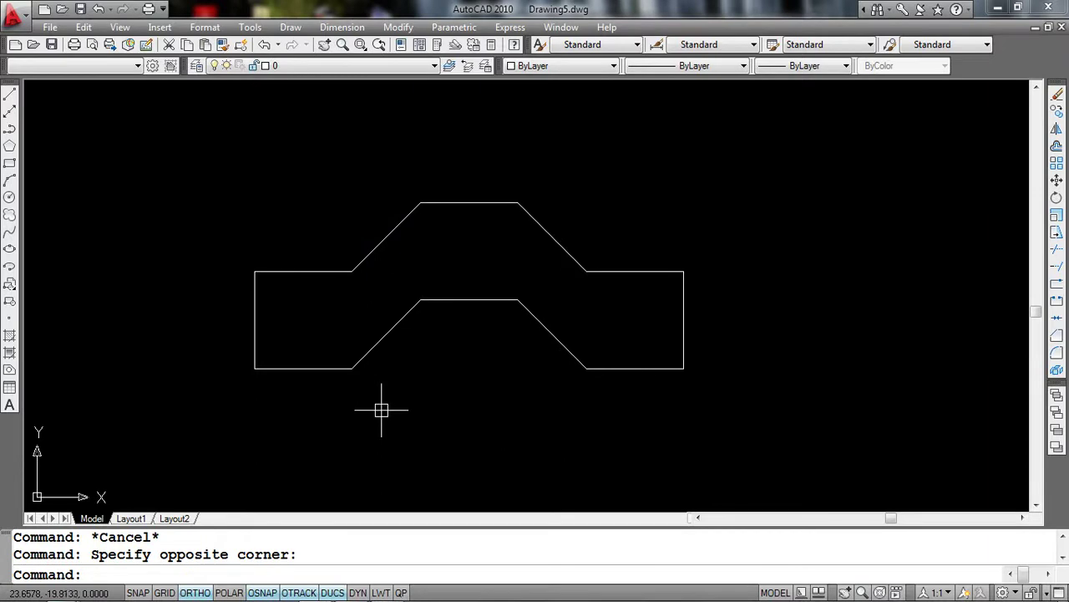
left_click(144, 136)
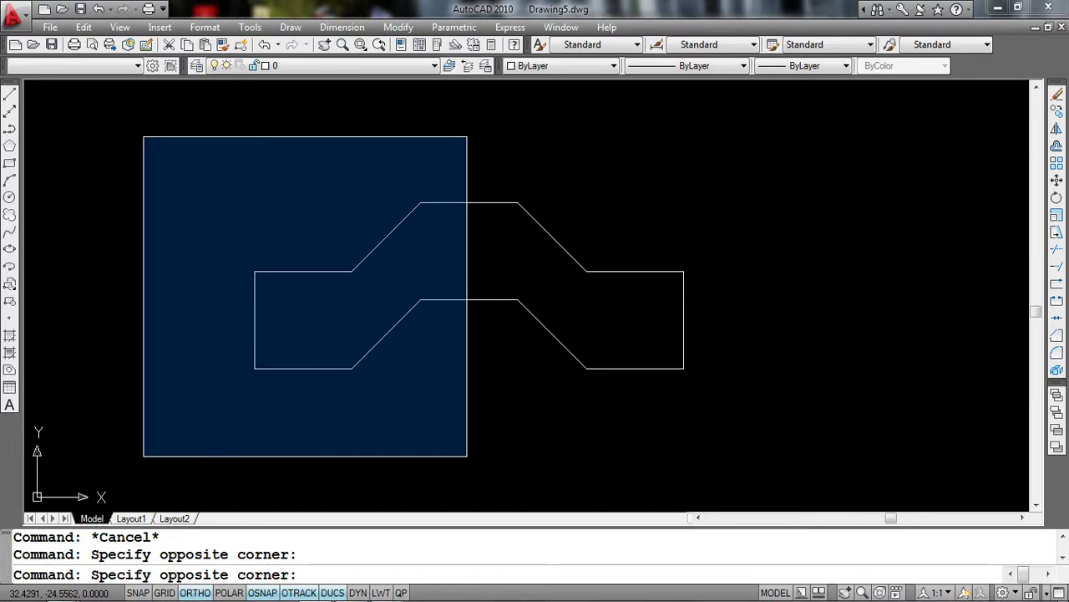
left_click(490, 437)
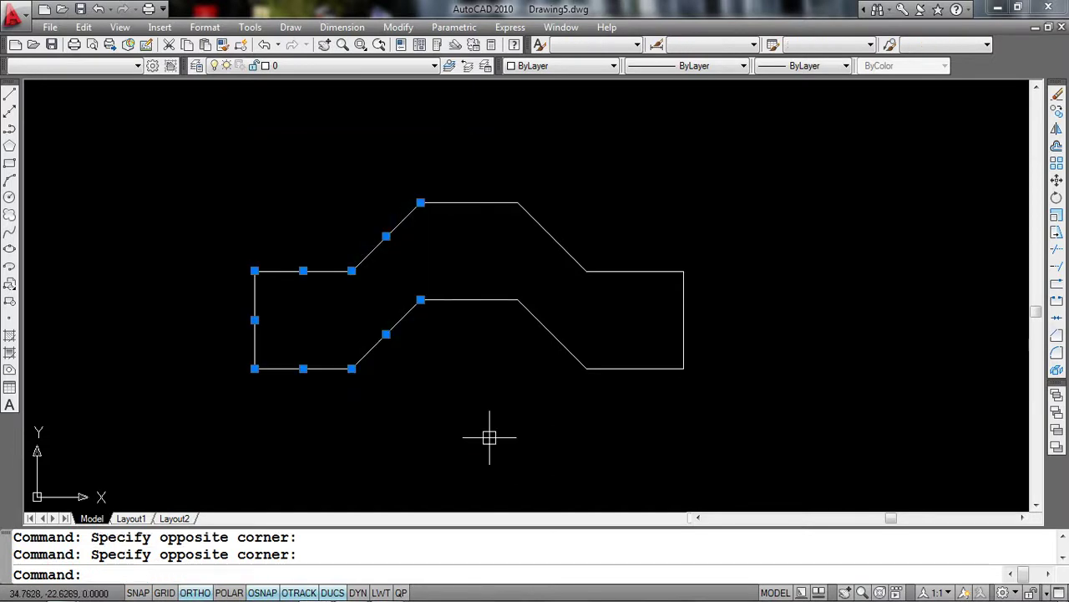
key("Escape")
key("Escape")
middle_click_drag(501, 413, 505, 394)
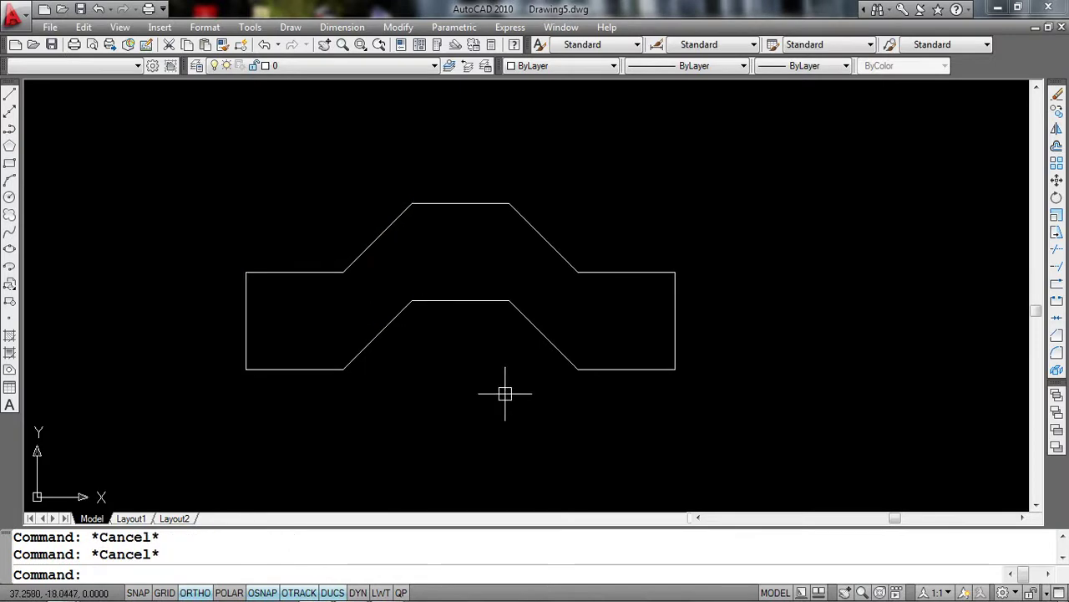
left_click(746, 144)
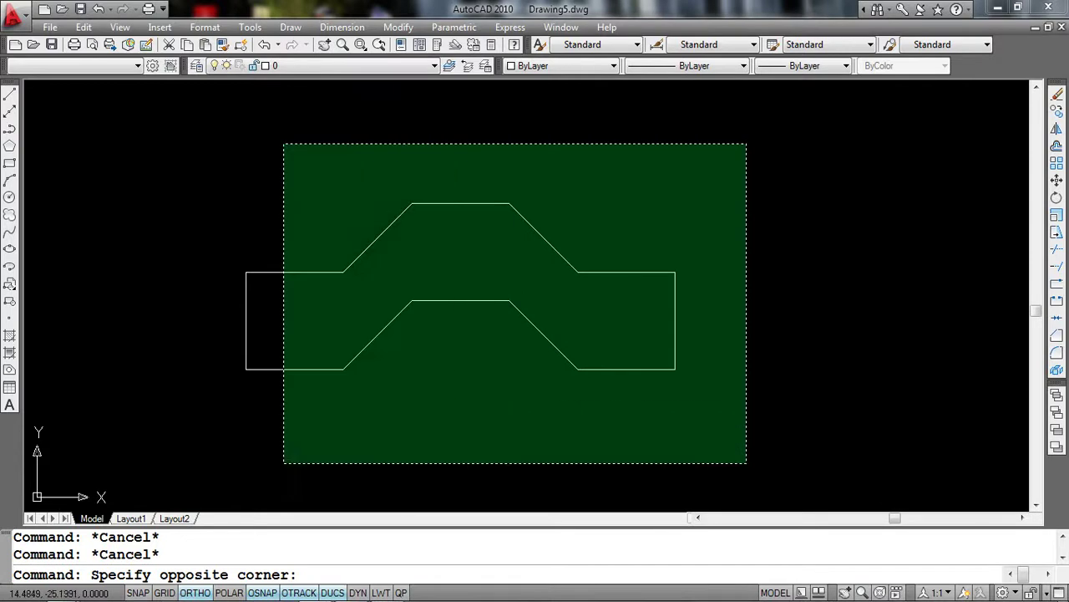
left_click(746, 210)
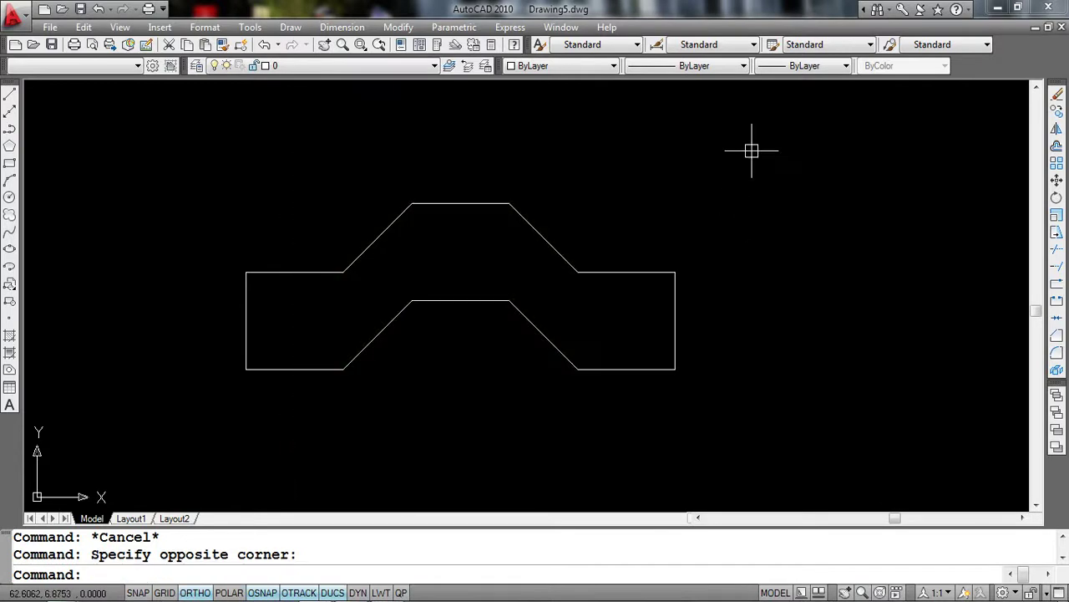
left_click(752, 151)
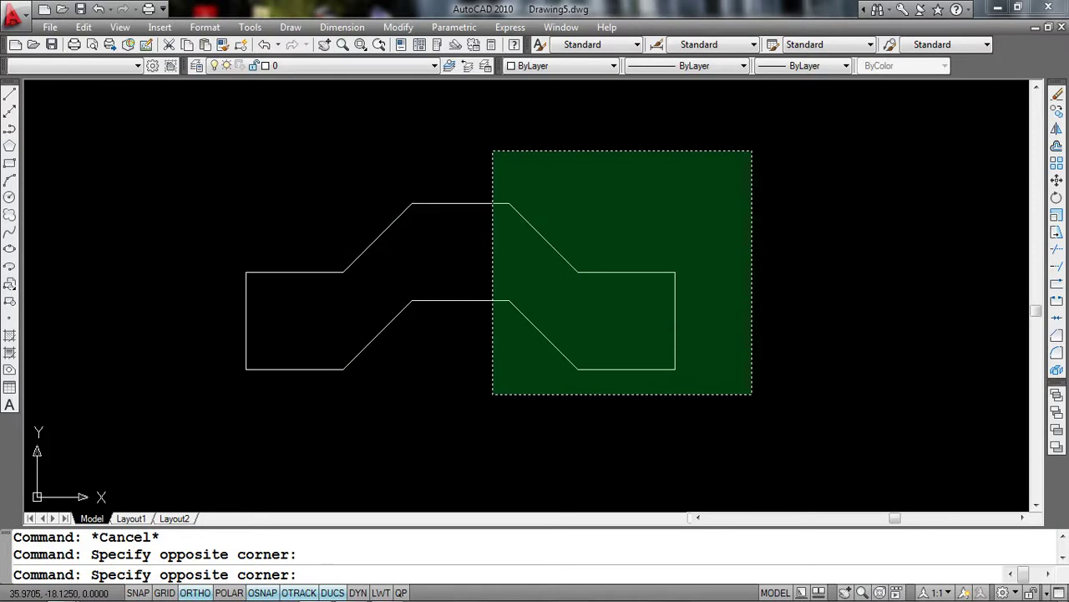
left_click(493, 394)
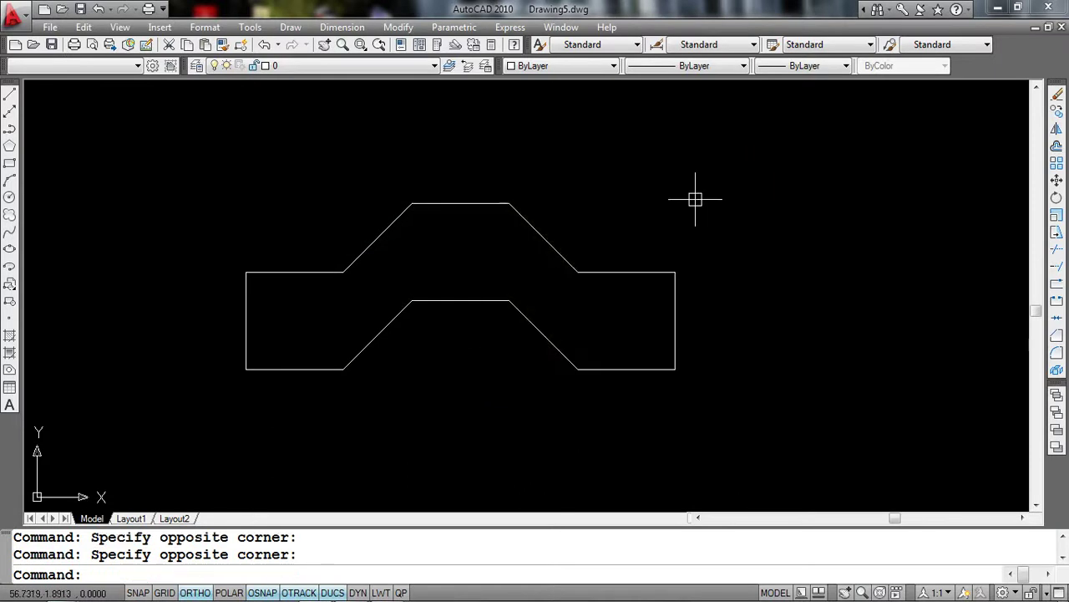
left_click(746, 151)
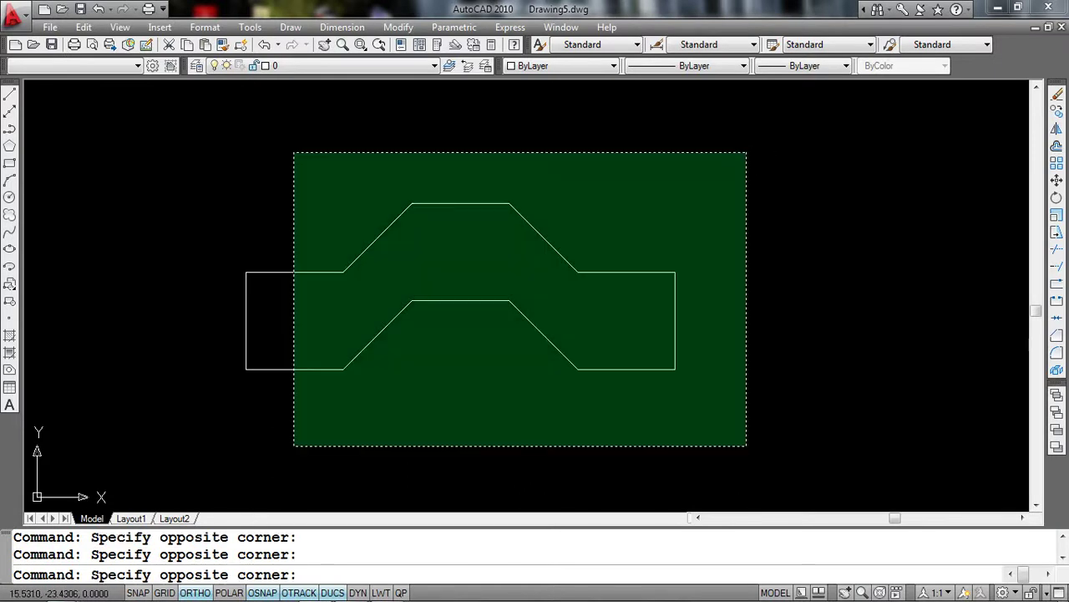
key("Escape")
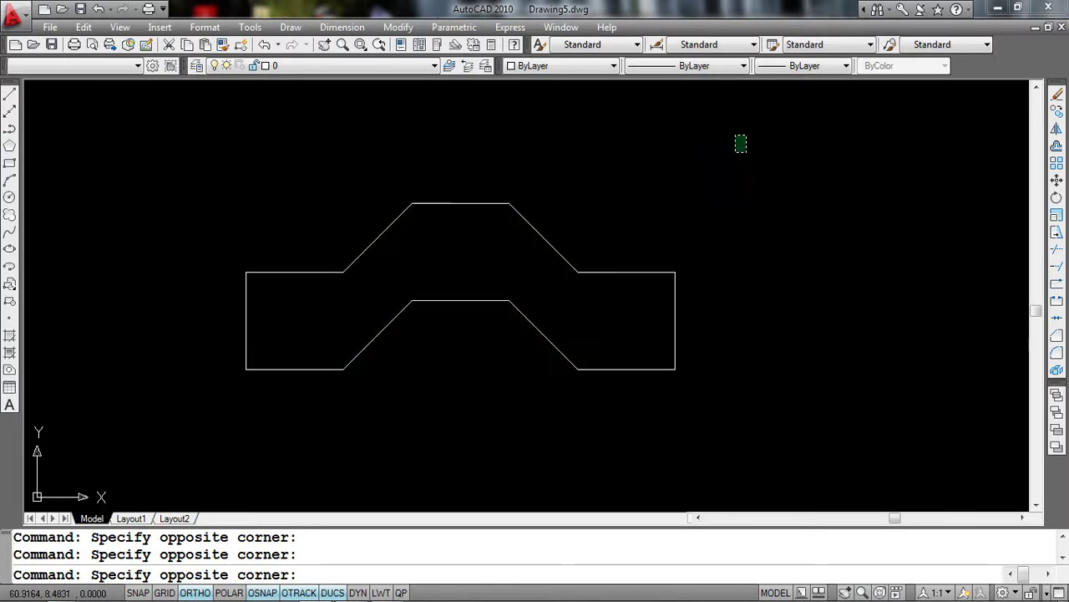
left_click(750, 126)
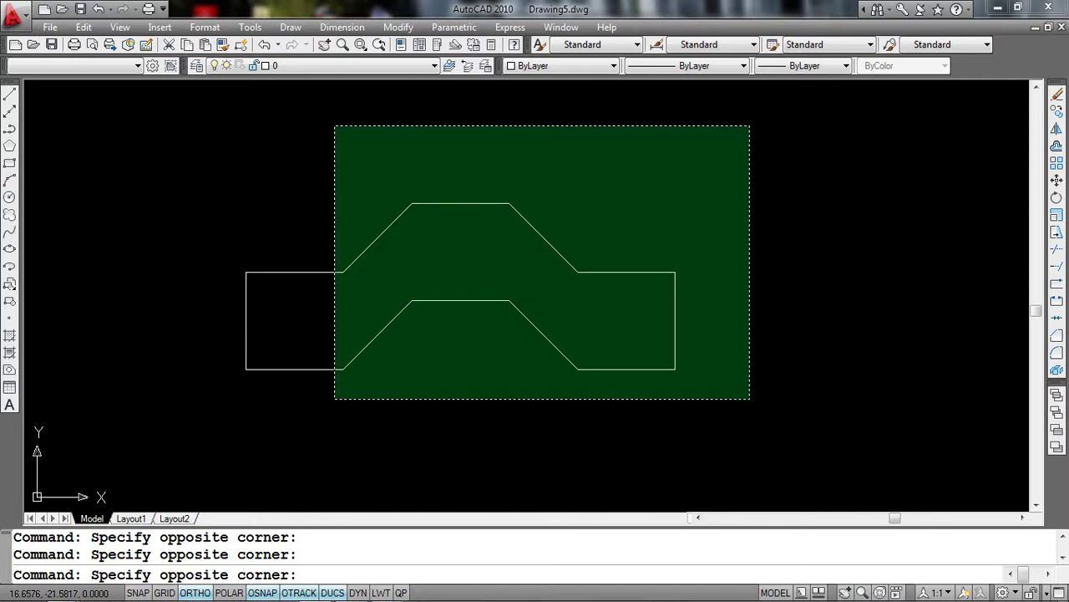
key("Escape")
left_click(168, 104)
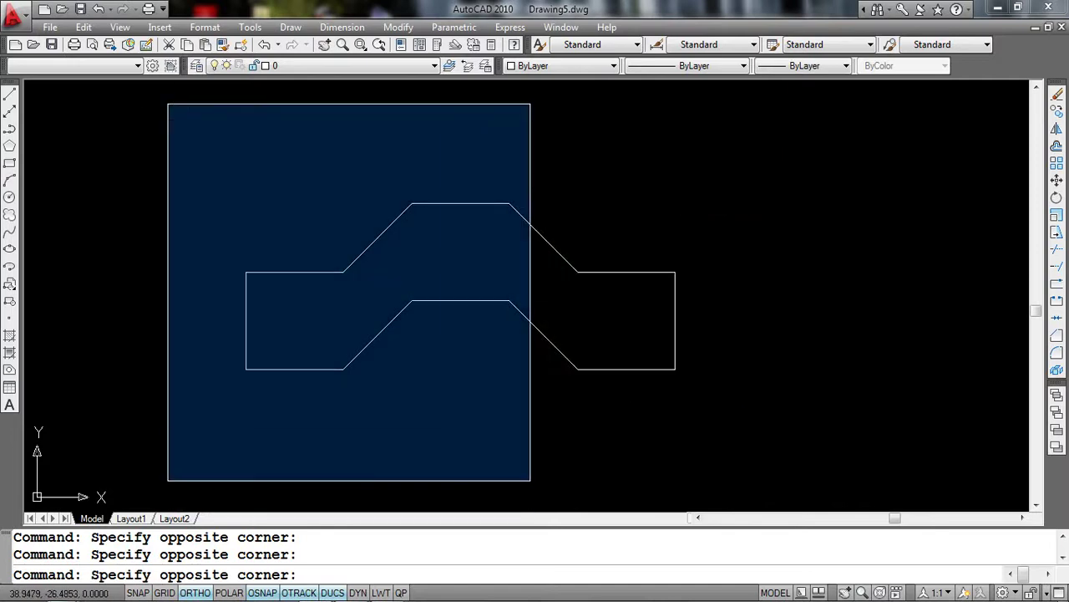
left_click(530, 480)
left_click(780, 138)
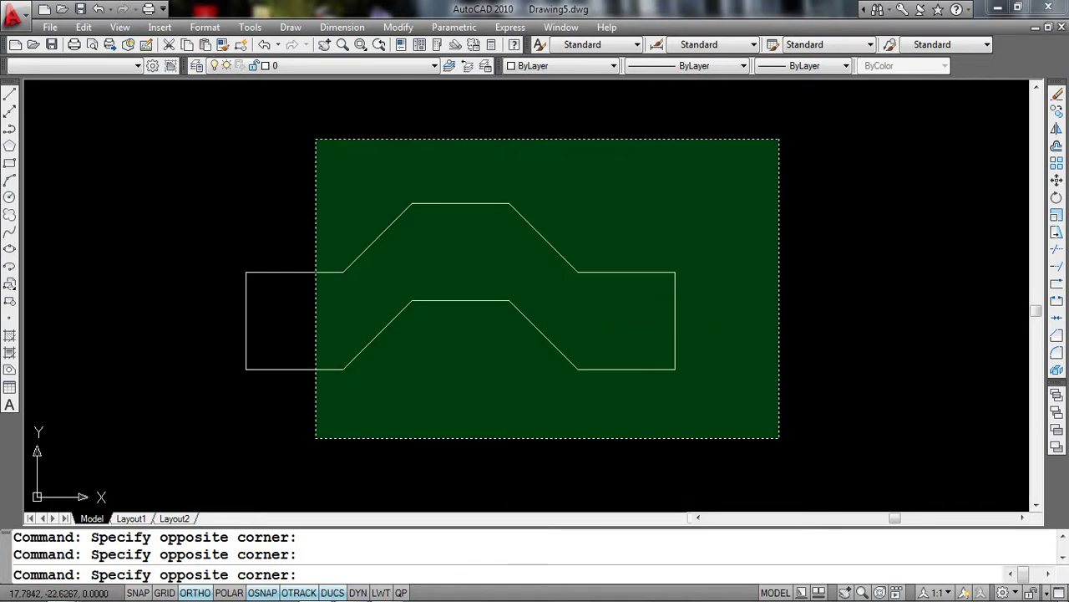
left_click(315, 441)
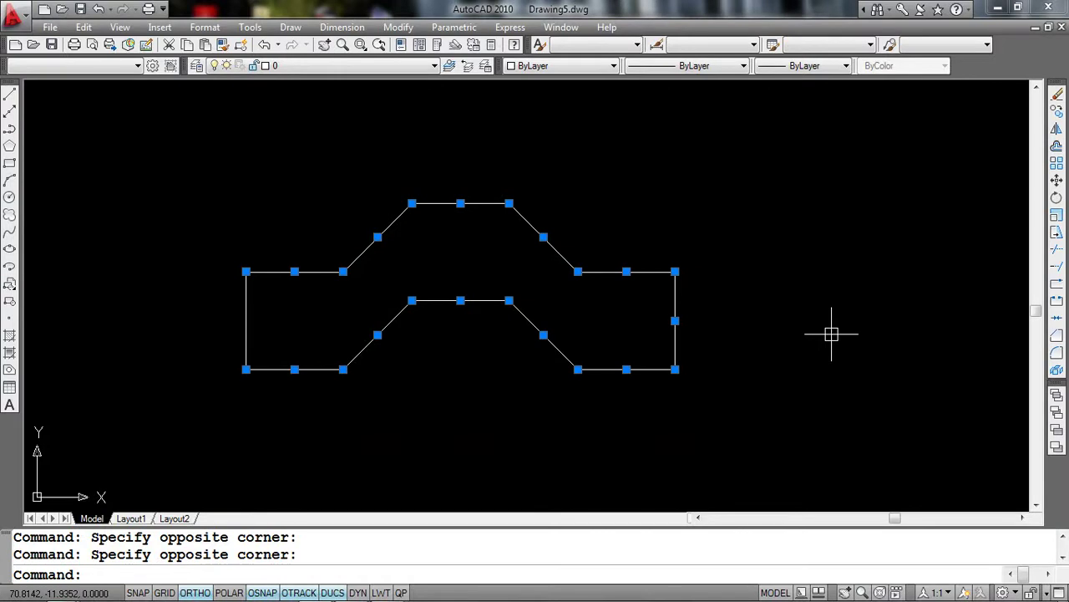
key("Escape")
left_click(139, 106)
left_click(794, 473)
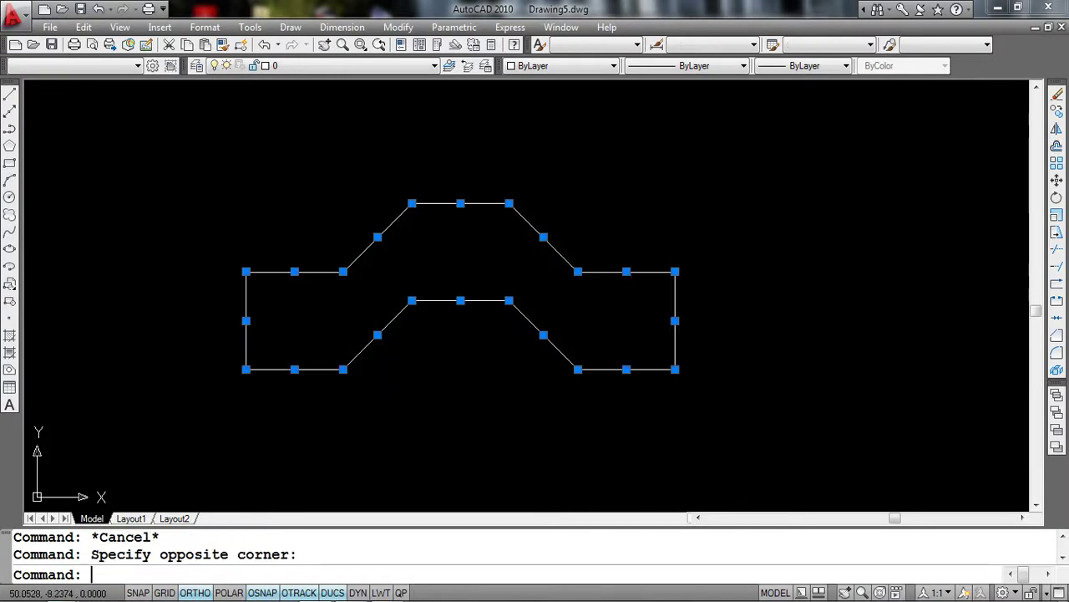
key("Escape")
middle_click_drag(554, 326, 539, 328)
left_click(130, 133)
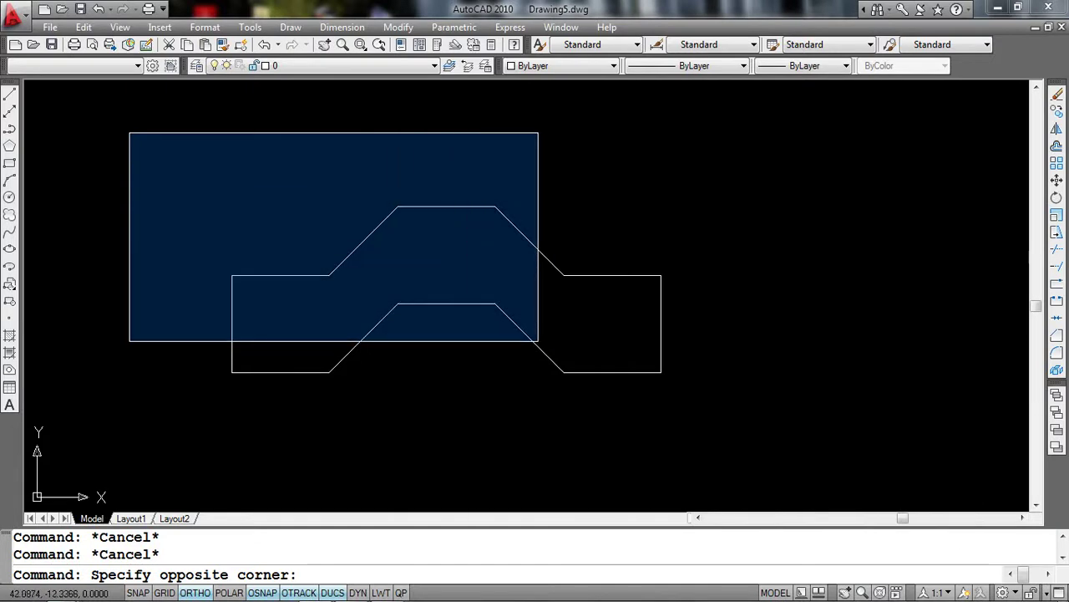
left_click(526, 336)
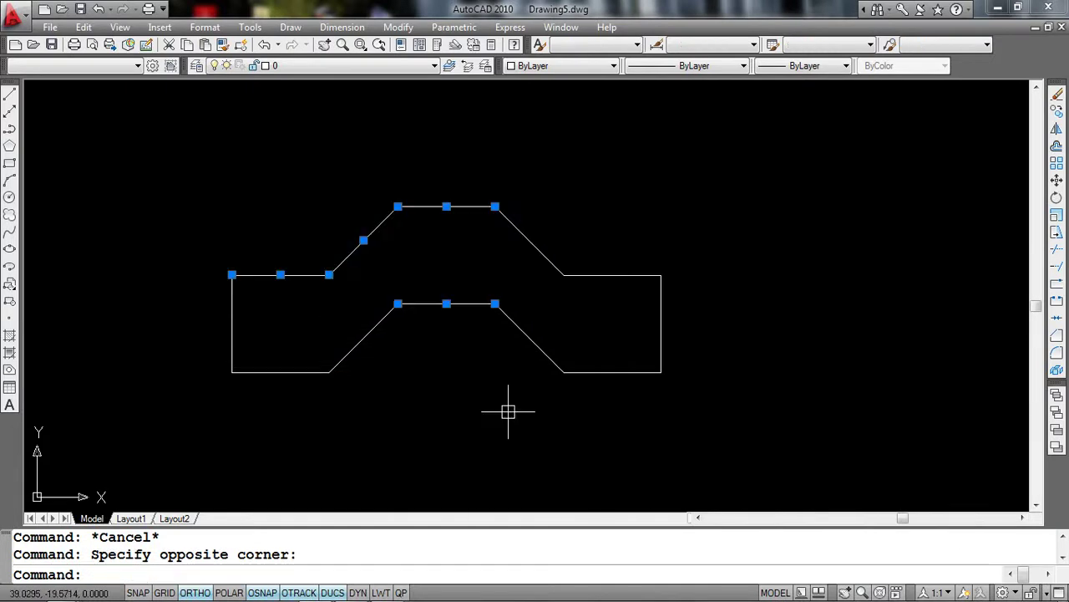
left_click(146, 132)
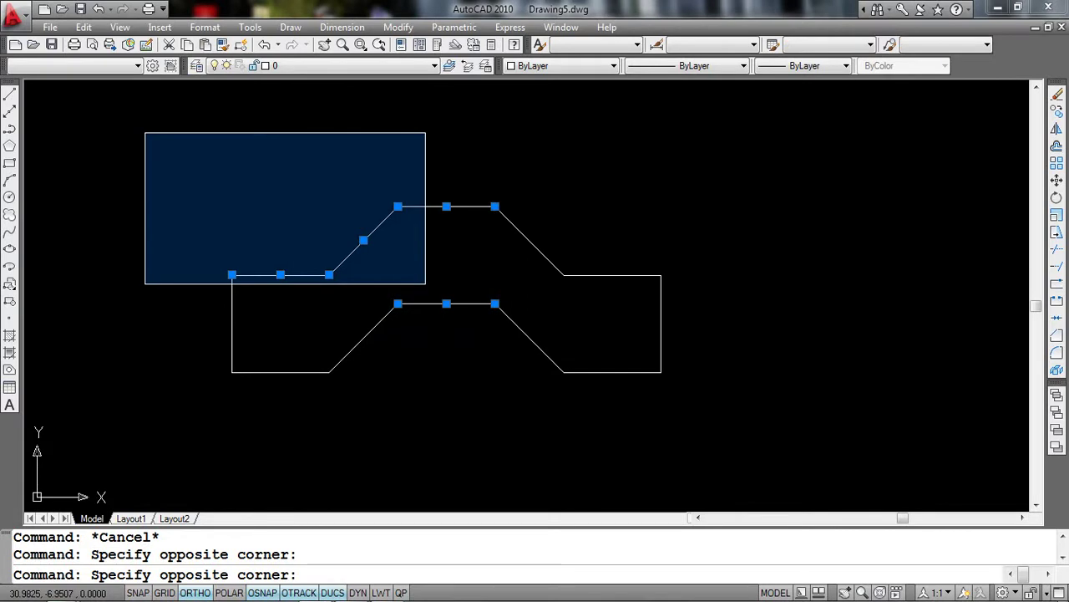
key("Escape")
left_click(90, 124)
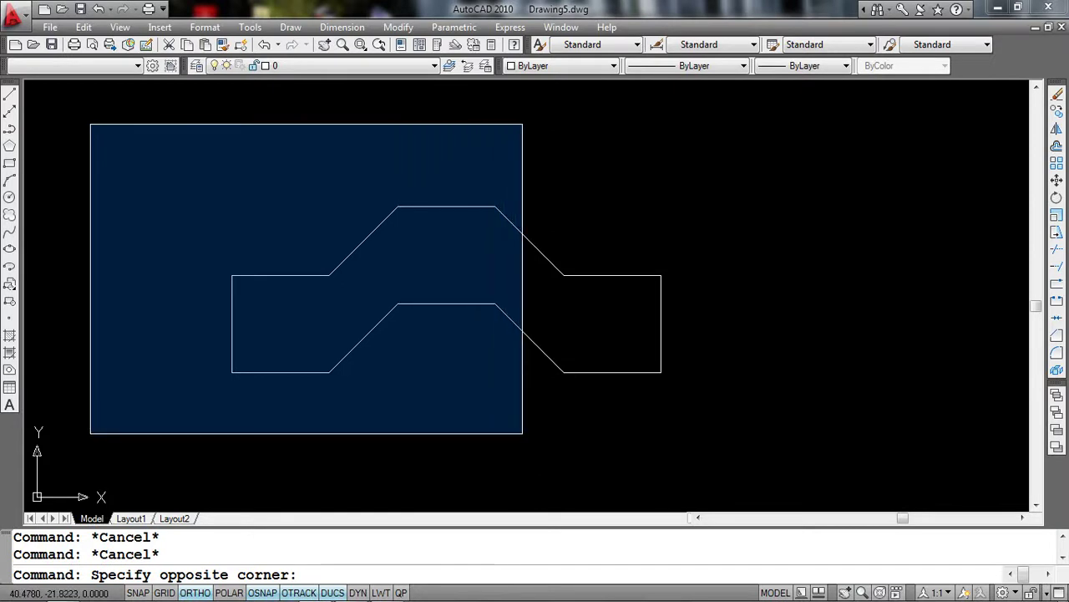
left_click(518, 432)
left_click(141, 107)
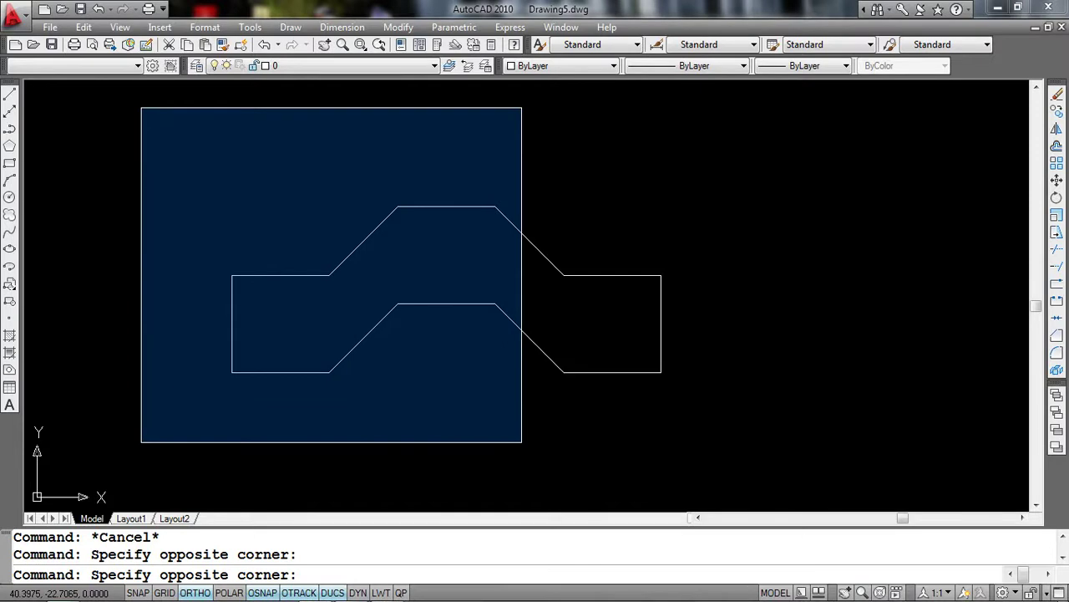
left_click(522, 441)
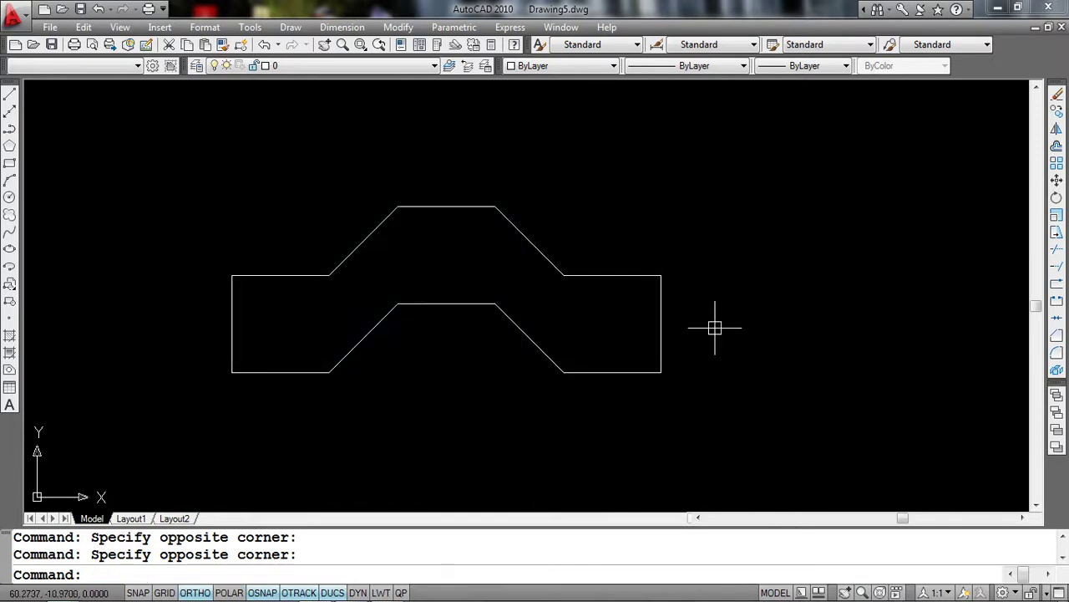
left_click(783, 130)
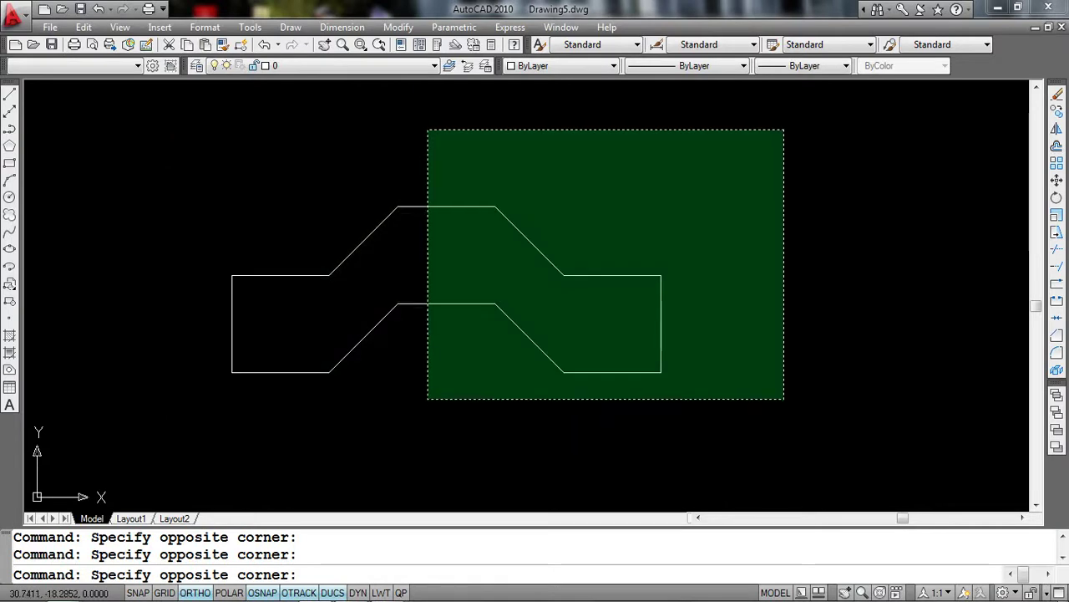
left_click(807, 169)
left_click(765, 135)
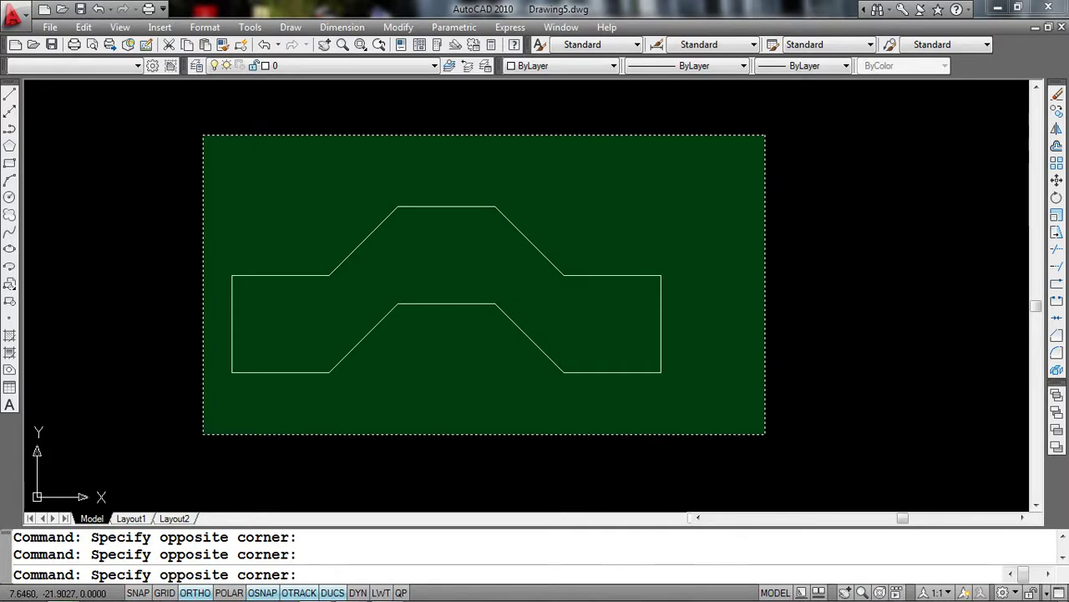
left_click(743, 159)
left_click(787, 123)
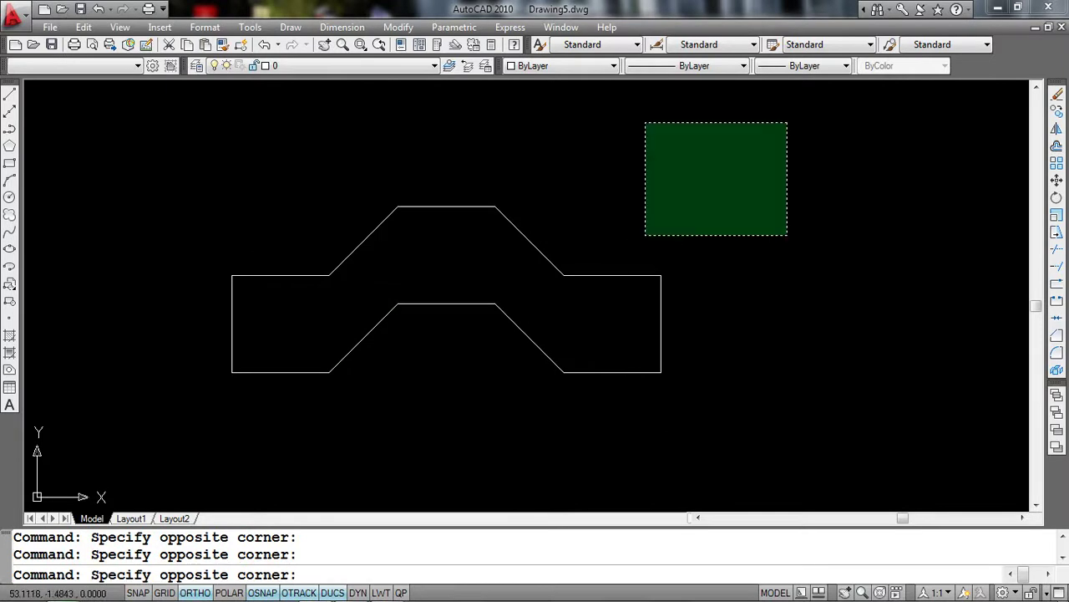
left_click(781, 130)
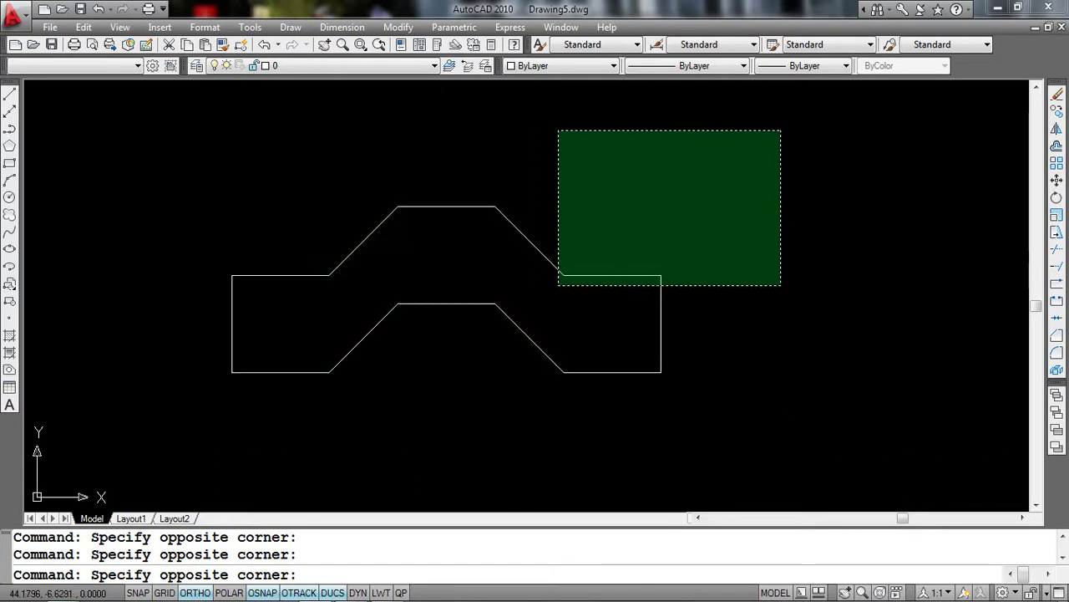
left_click(644, 288)
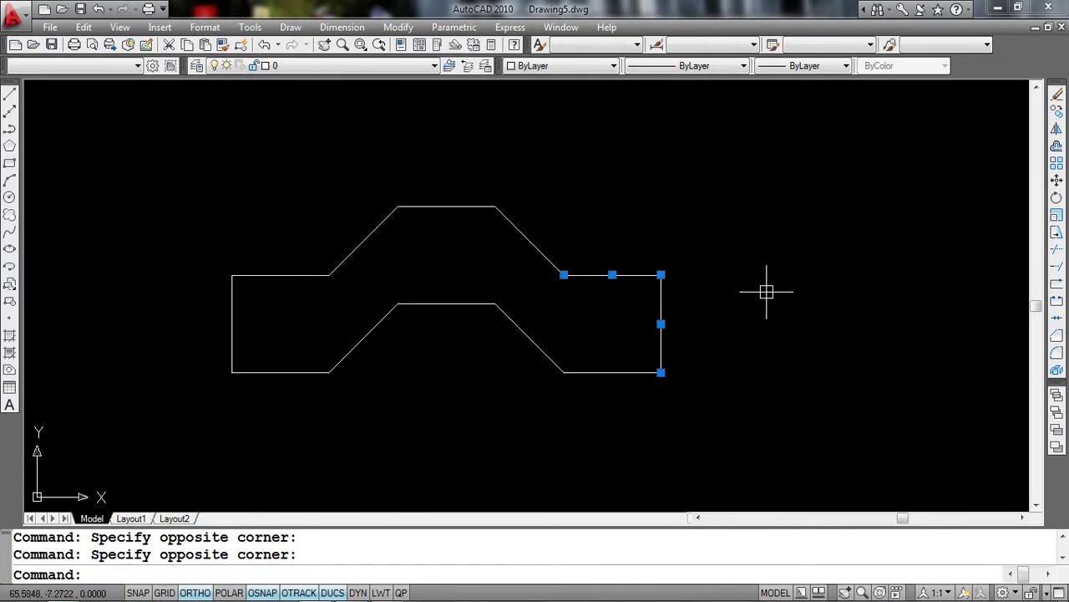
key("Escape")
key("Escape")
left_click(784, 137)
left_click(580, 289)
left_click(798, 365)
left_click(704, 208)
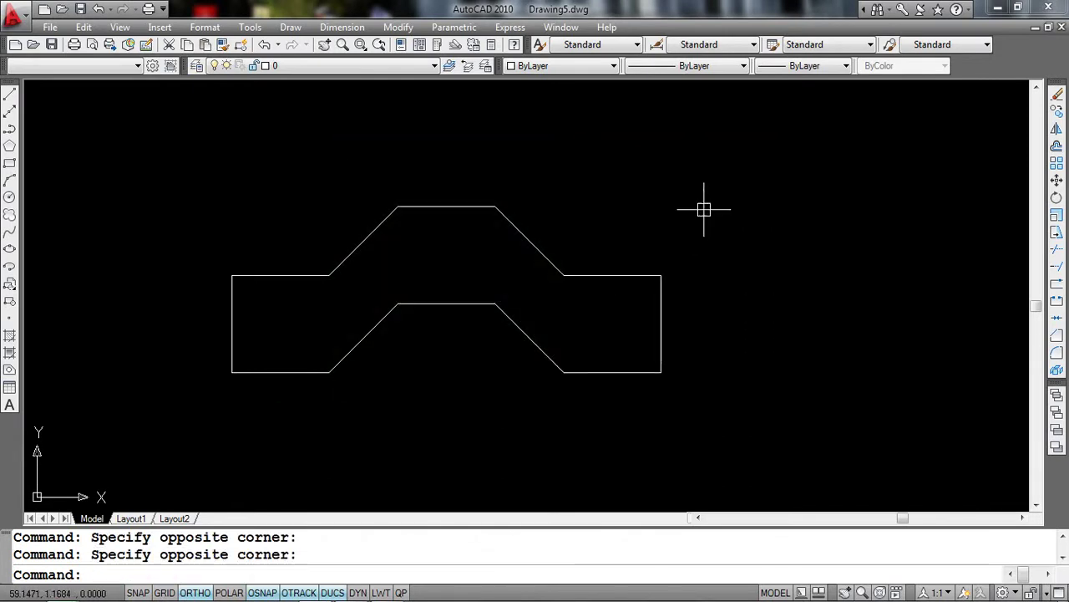
left_click(292, 126)
left_click(558, 249)
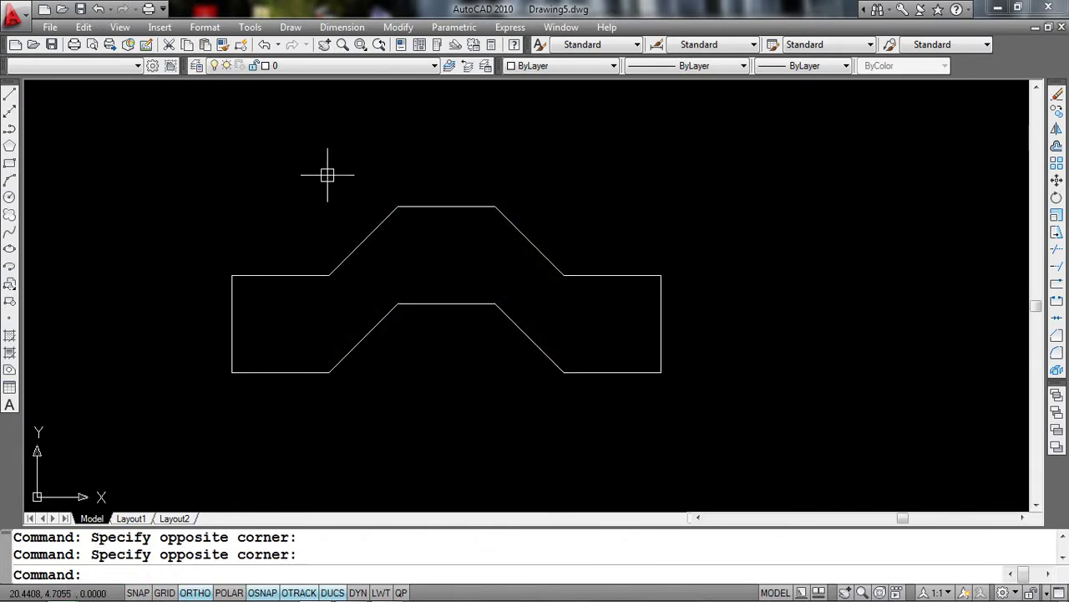
middle_click_drag(359, 253, 356, 242)
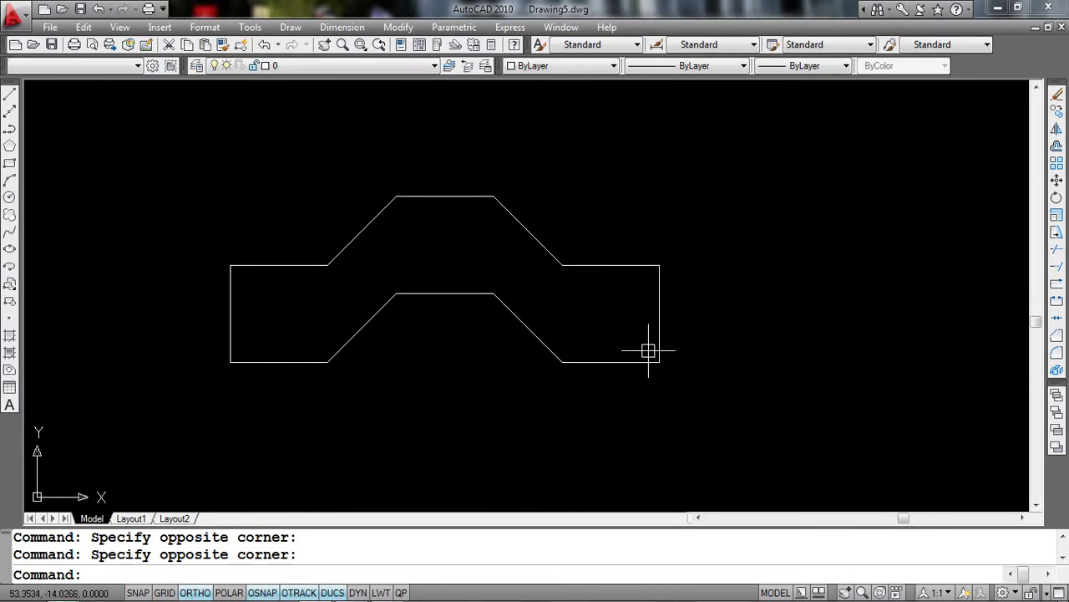
scroll(479, 401, "up", 2)
middle_click_drag(480, 401, 501, 393)
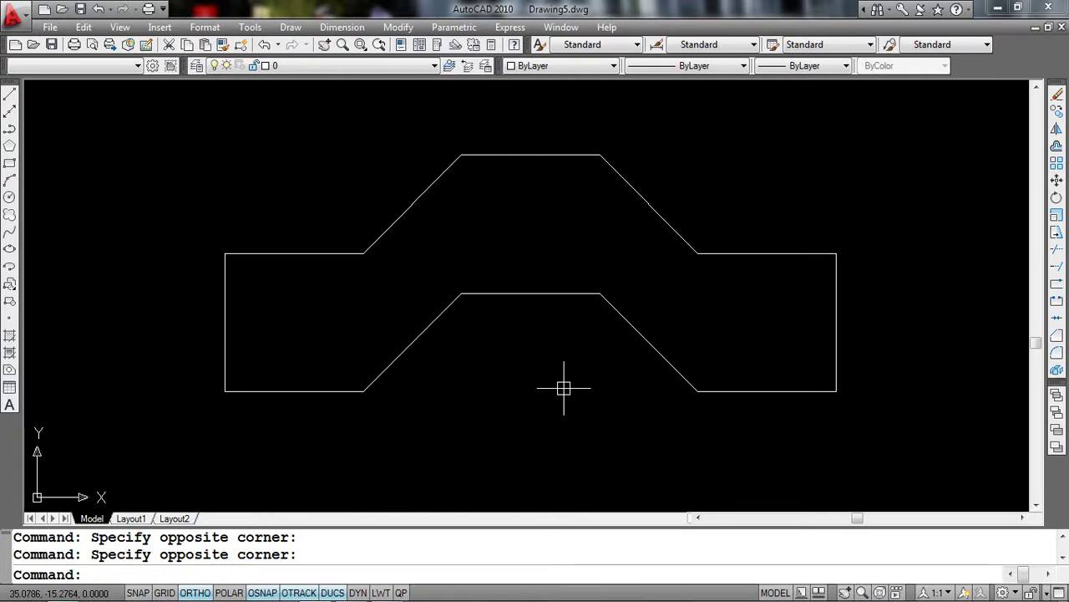
scroll(501, 356, "down", 1)
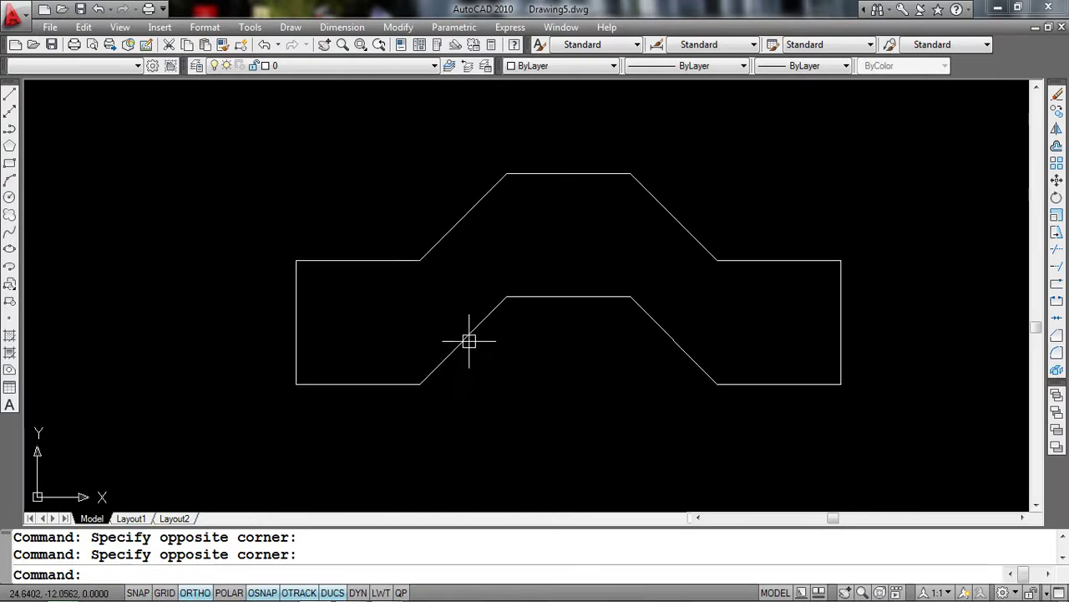
left_click(368, 272)
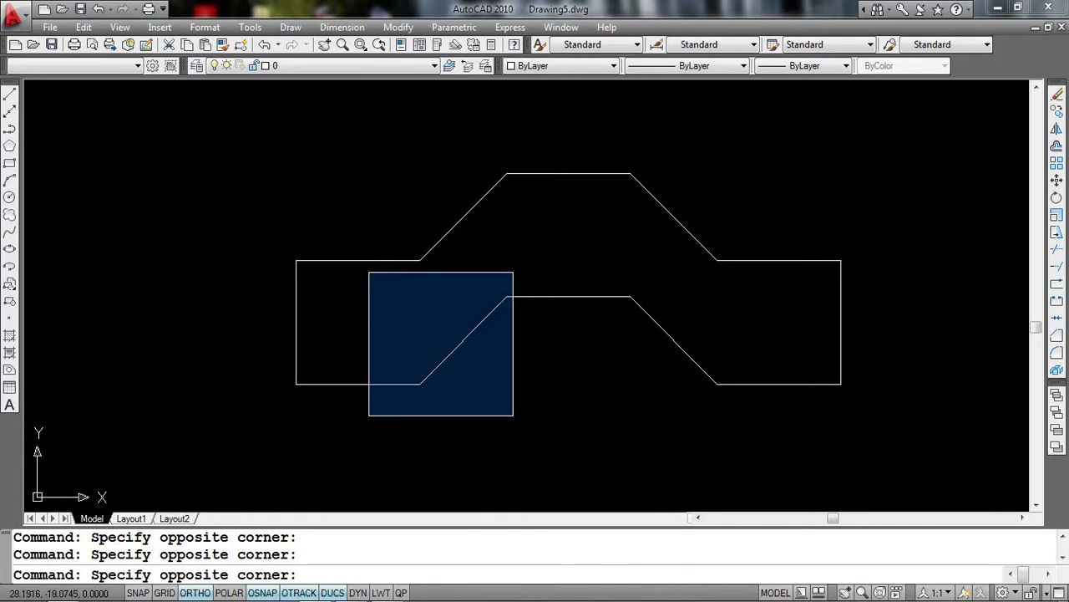
left_click(542, 438)
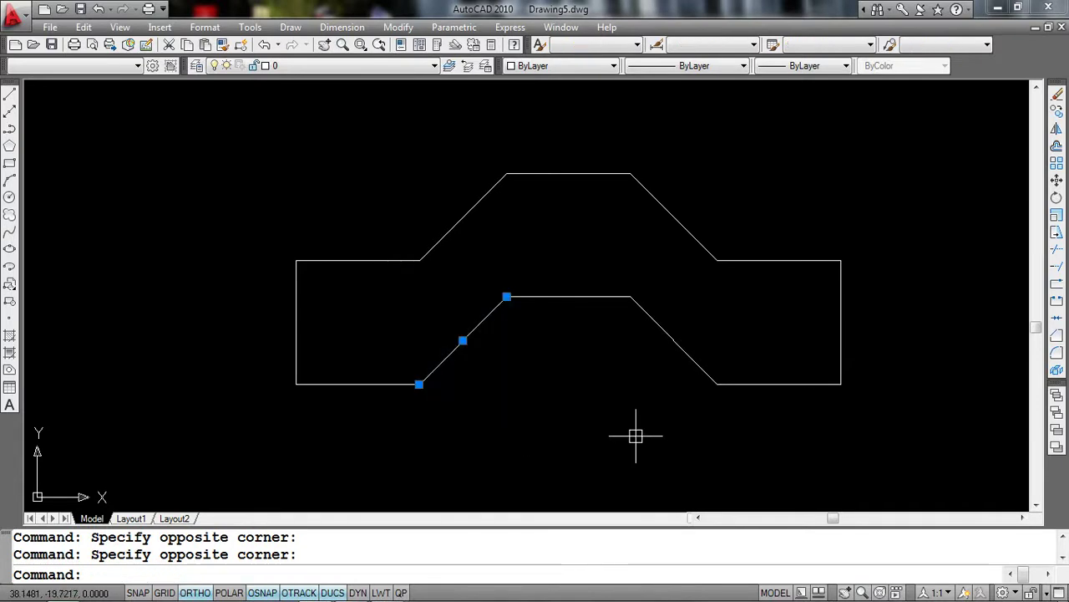
scroll(614, 418, "down", 4)
key("Escape")
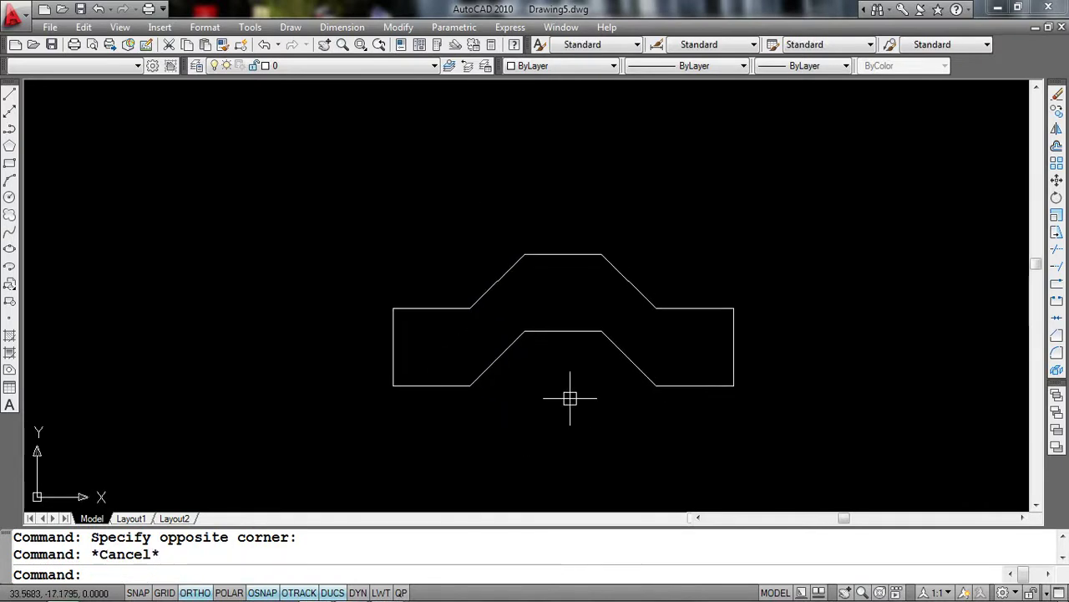
left_click(420, 311)
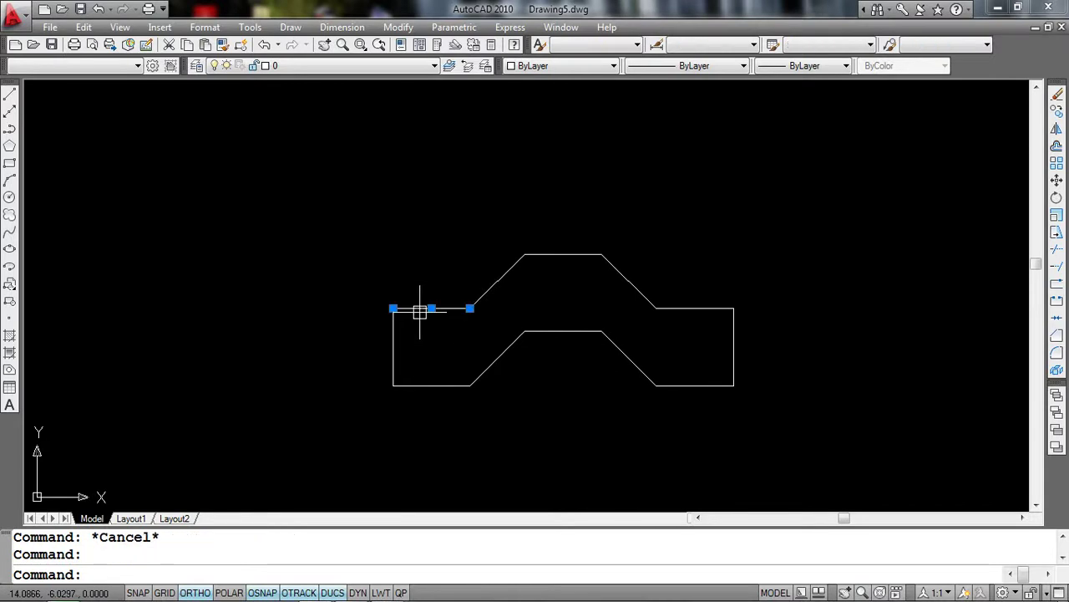
left_click(244, 135)
left_click(598, 474)
left_click(841, 181)
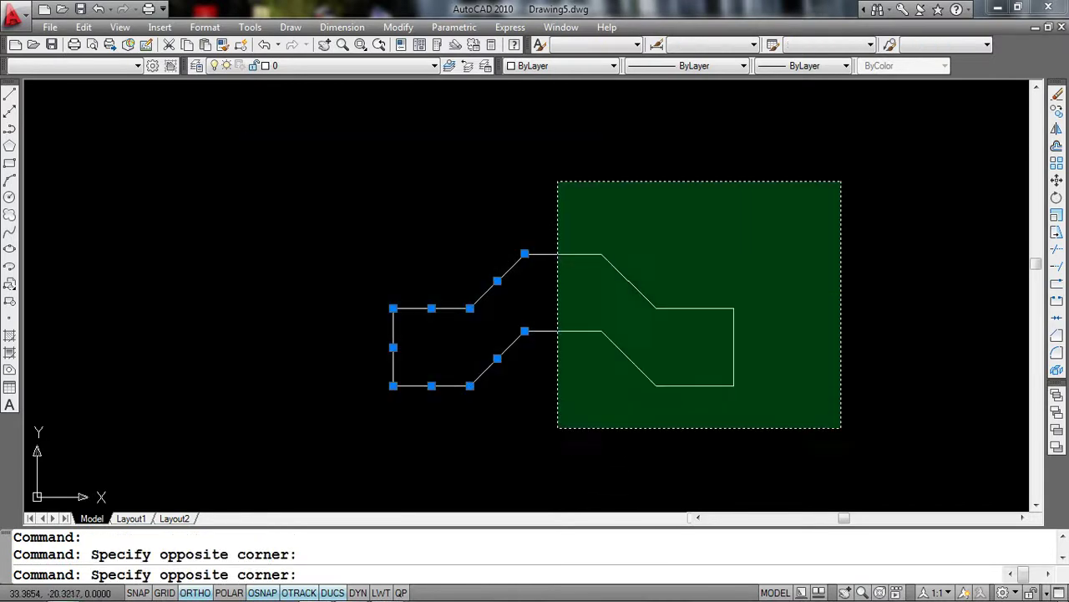
left_click(556, 434)
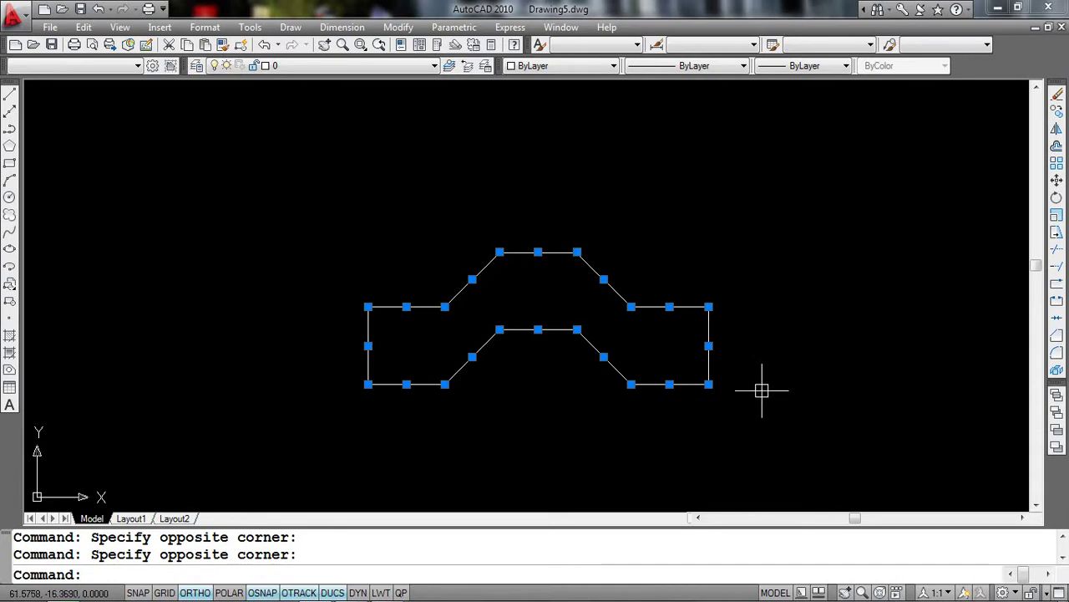
left_click(820, 447)
left_click(257, 212)
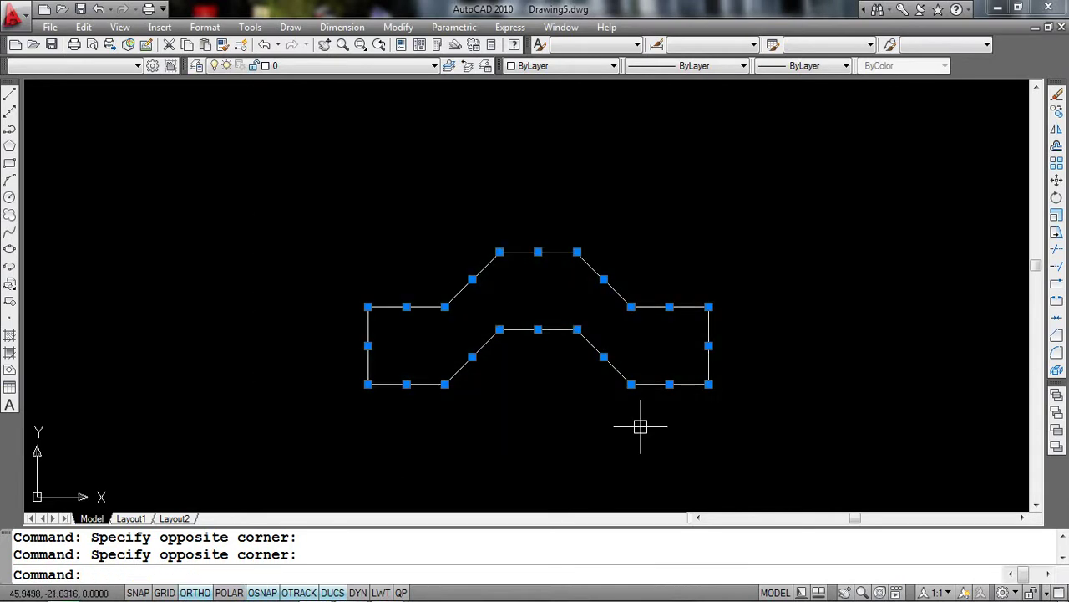
left_click(783, 221)
left_click(666, 277)
key("Delete")
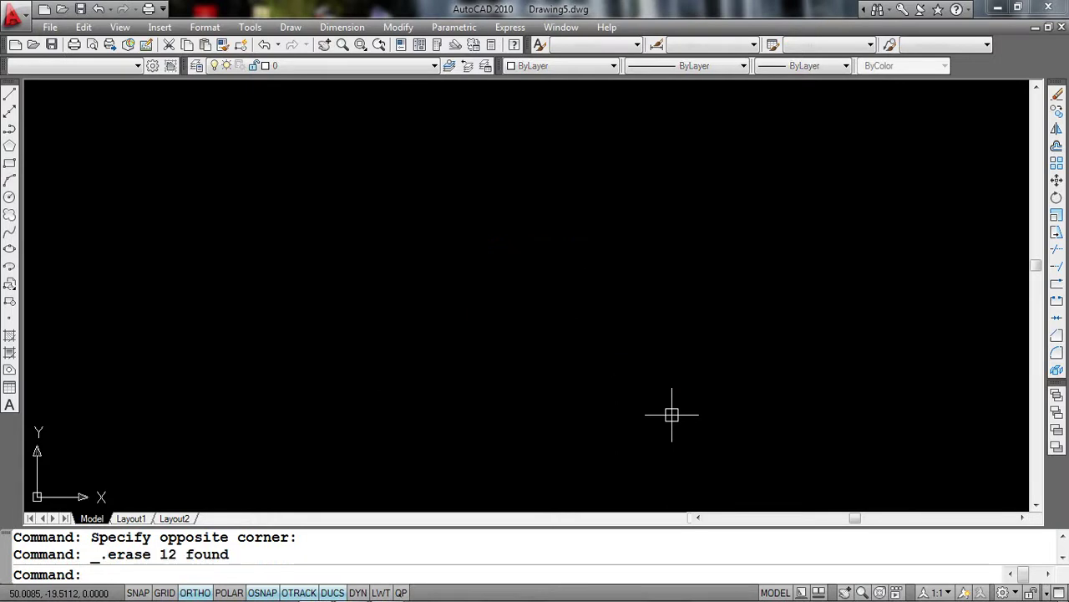
type("u")
key("Return")
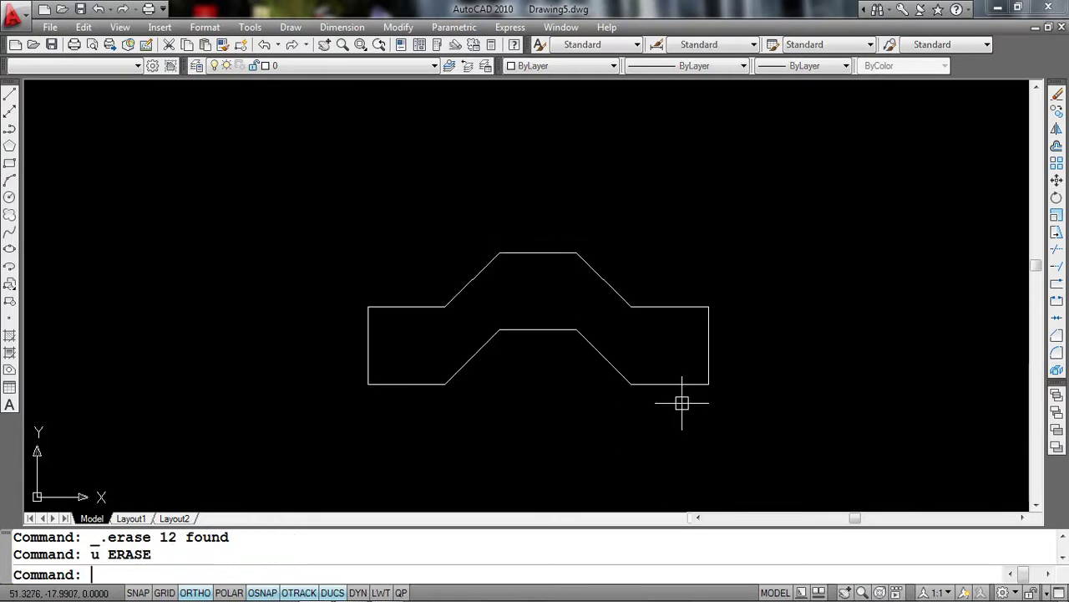
left_click(776, 231)
left_click(323, 429)
left_click(826, 138)
left_click(378, 362)
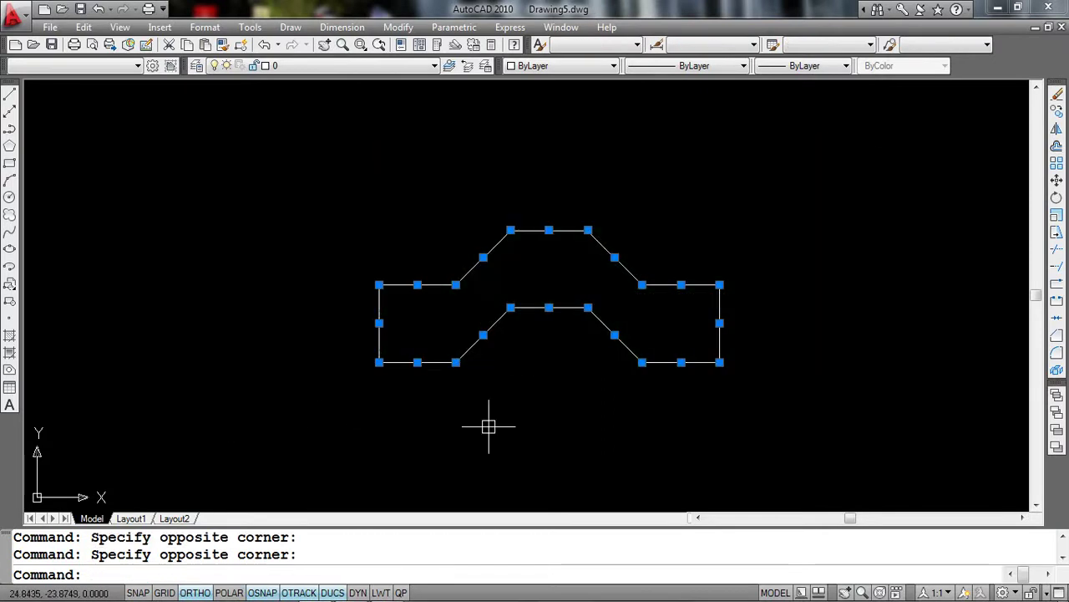
middle_click_drag(571, 409, 509, 418)
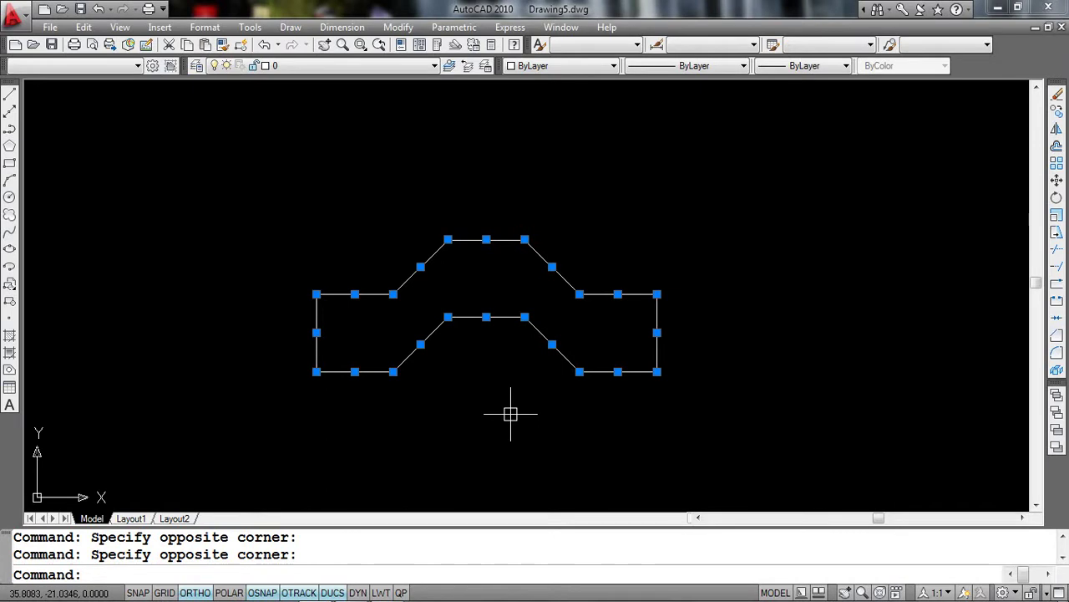
scroll(485, 406, "up", 2)
mouse_move(477, 401)
middle_mouse_down()
mouse_move(508, 423)
mouse_move(541, 394)
mouse_move(504, 354)
middle_mouse_up()
key("Escape")
key("Escape")
scroll(541, 394, "down", 2)
scroll(502, 380, "up", 2)
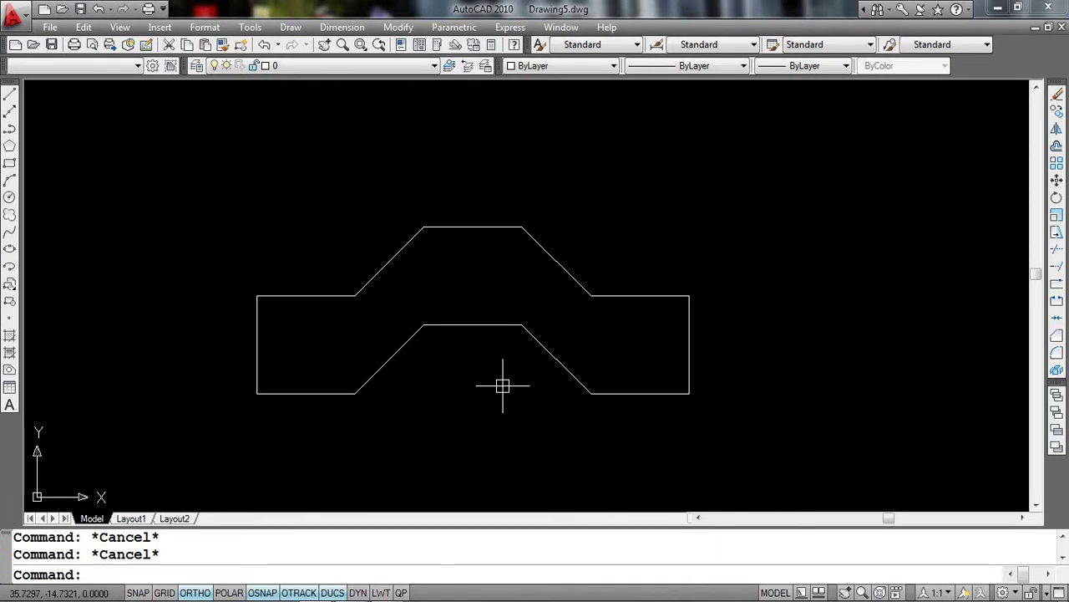
Step: Launch the ERASE command so it prompts for objects to select
middle_click_drag(497, 420, 494, 415)
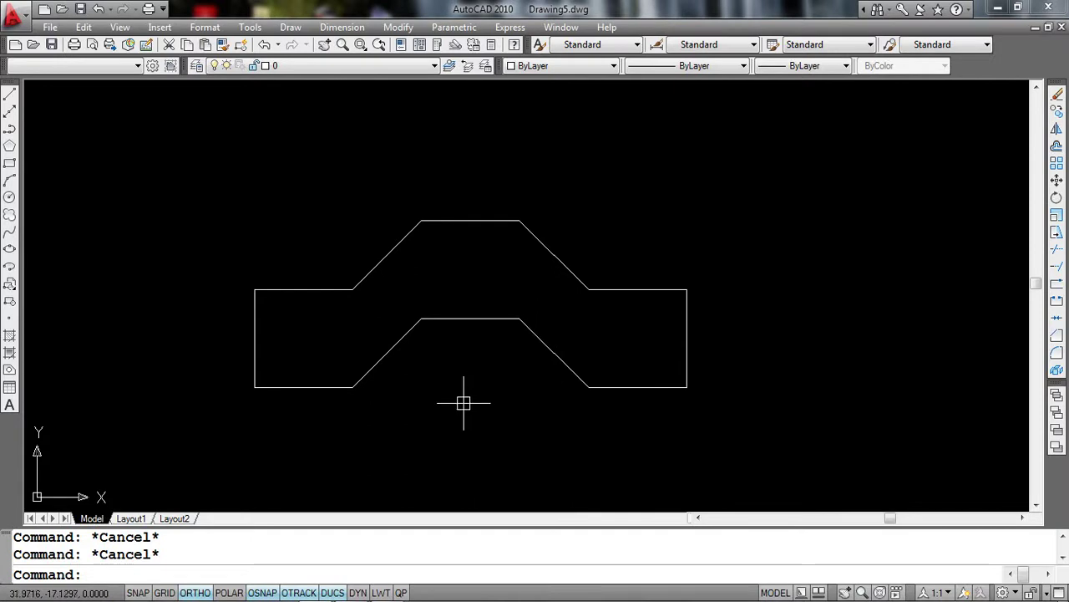
middle_click_drag(488, 422, 489, 418)
type("e")
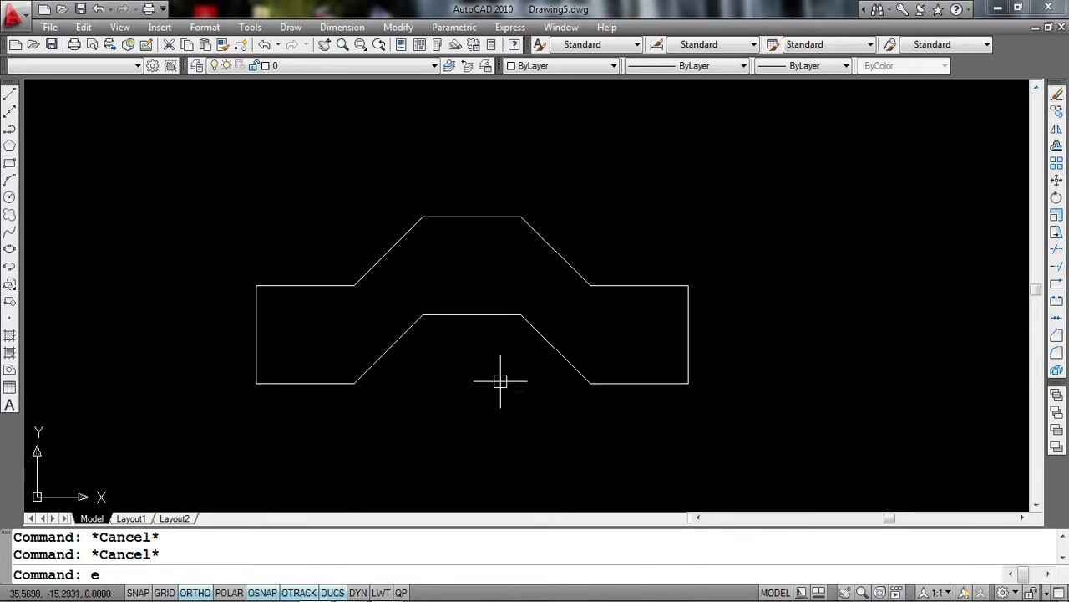
key("Return")
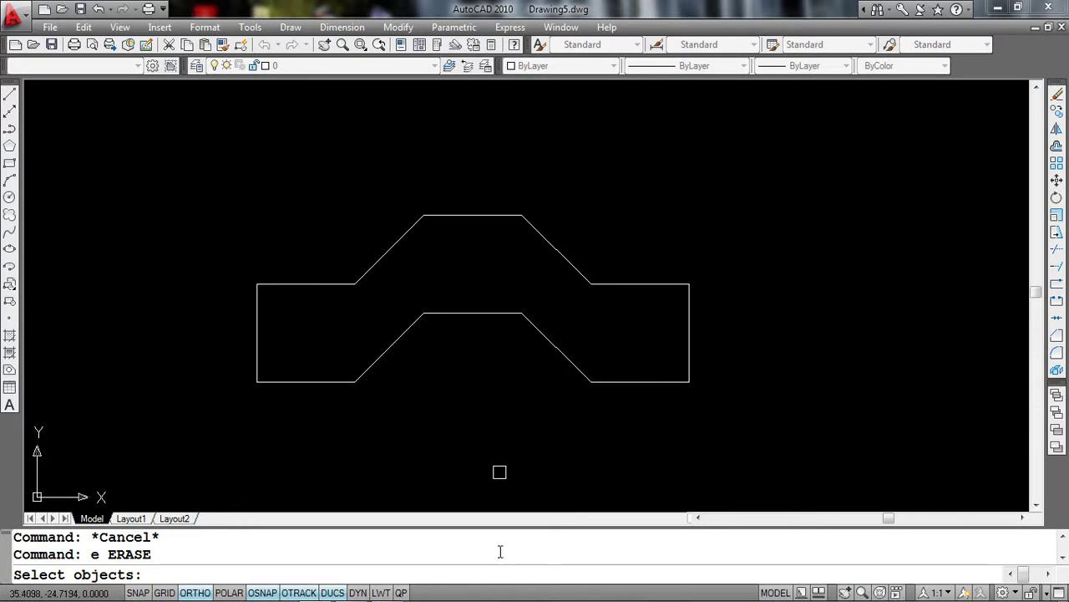
Step: Erase the 12-line outline with a crossing window, then restore it with U
middle_click_drag(501, 357, 499, 349)
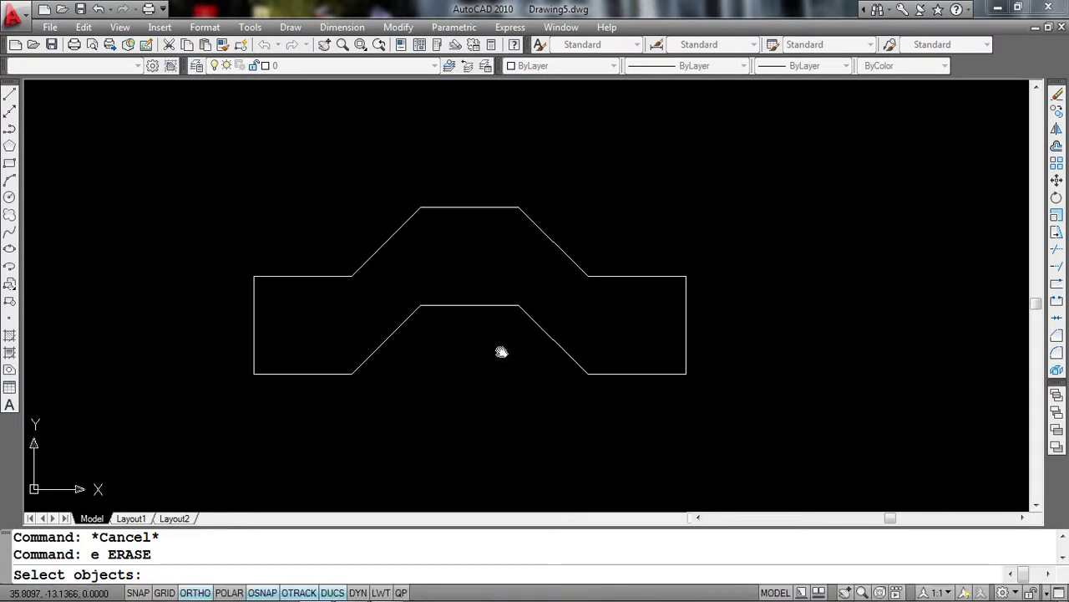
left_click(809, 175)
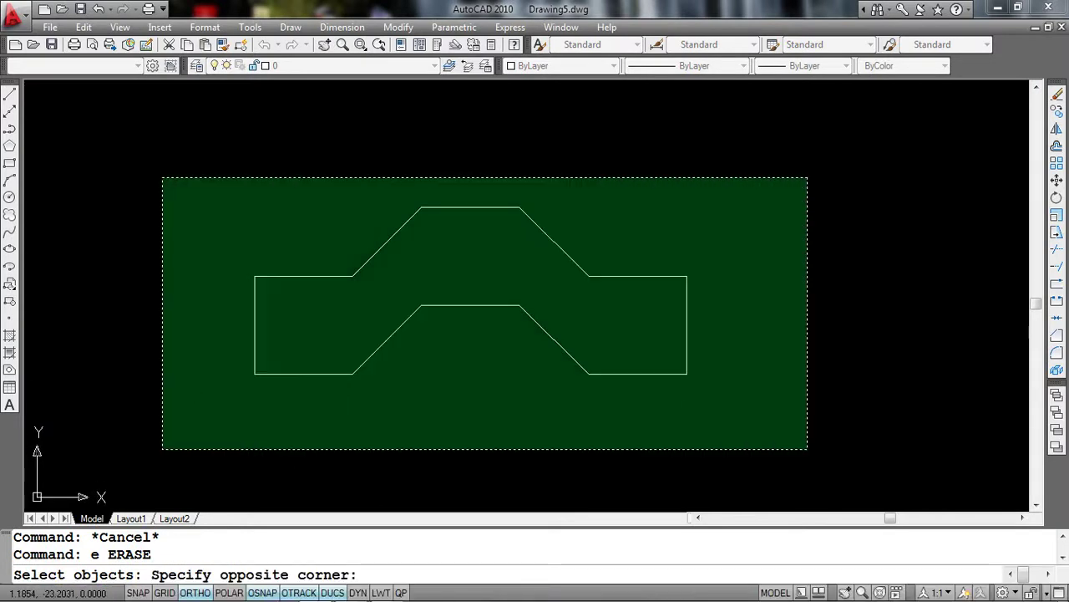
left_click(161, 451)
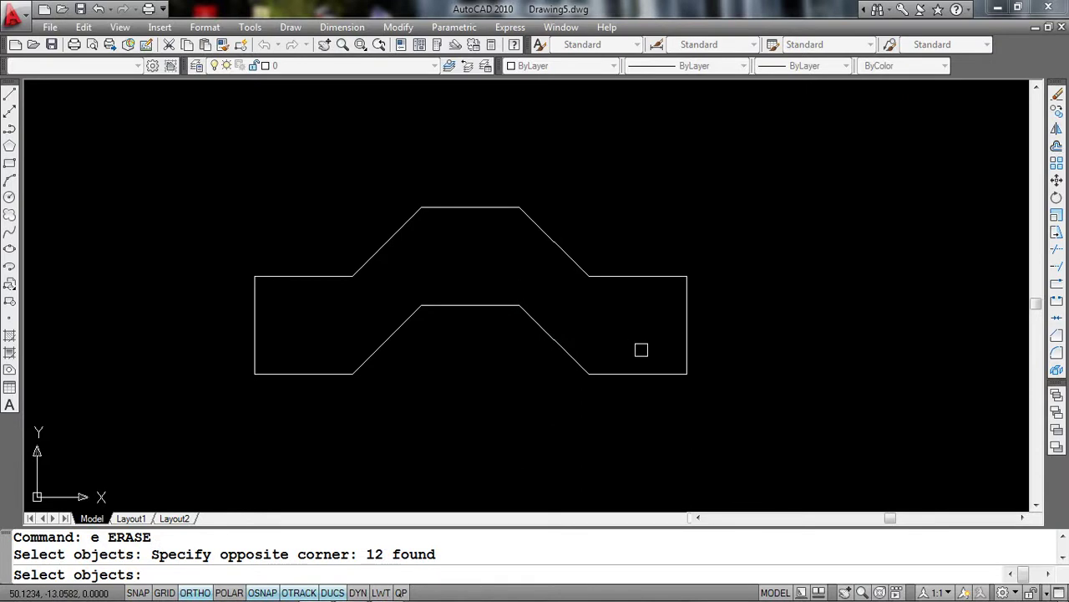
key("Return")
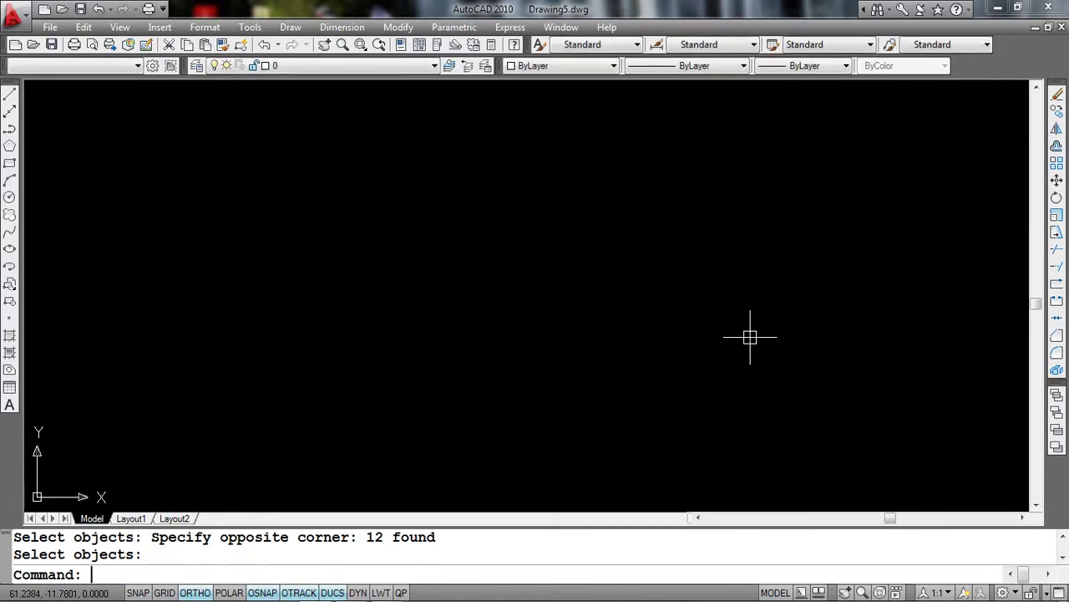
type("u")
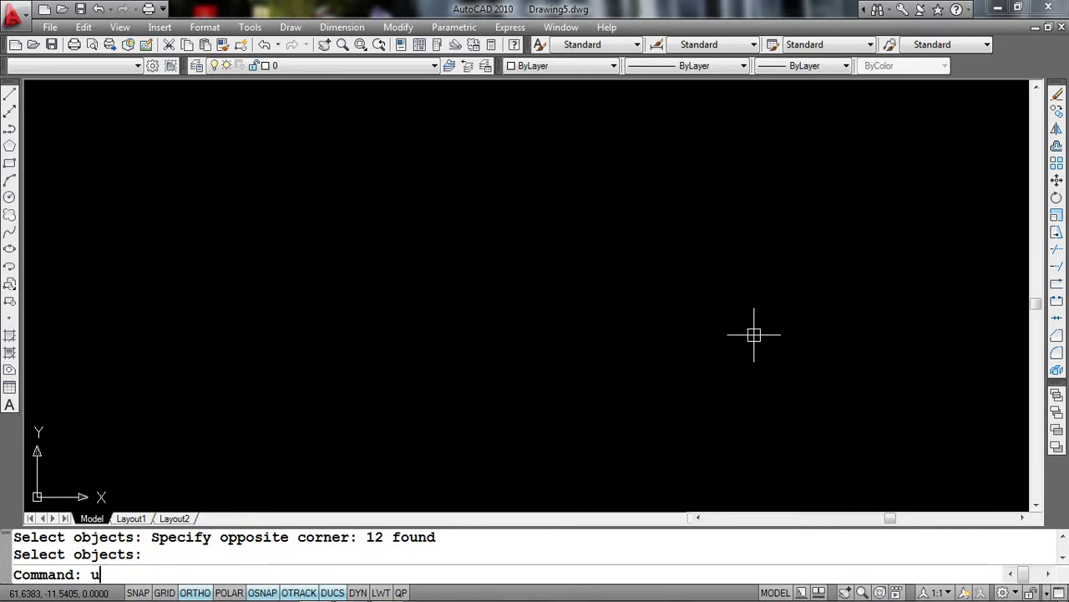
key("Return")
Step: Erase all 12 lines again with a window and undo the erase with U
middle_click_drag(700, 402, 695, 401)
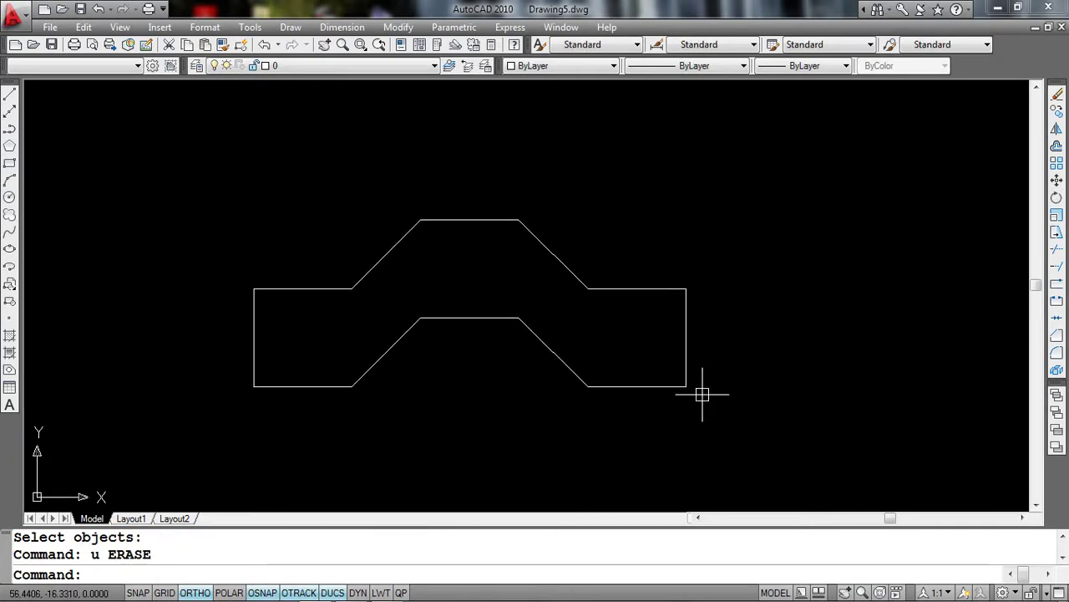
type("e")
key("Return")
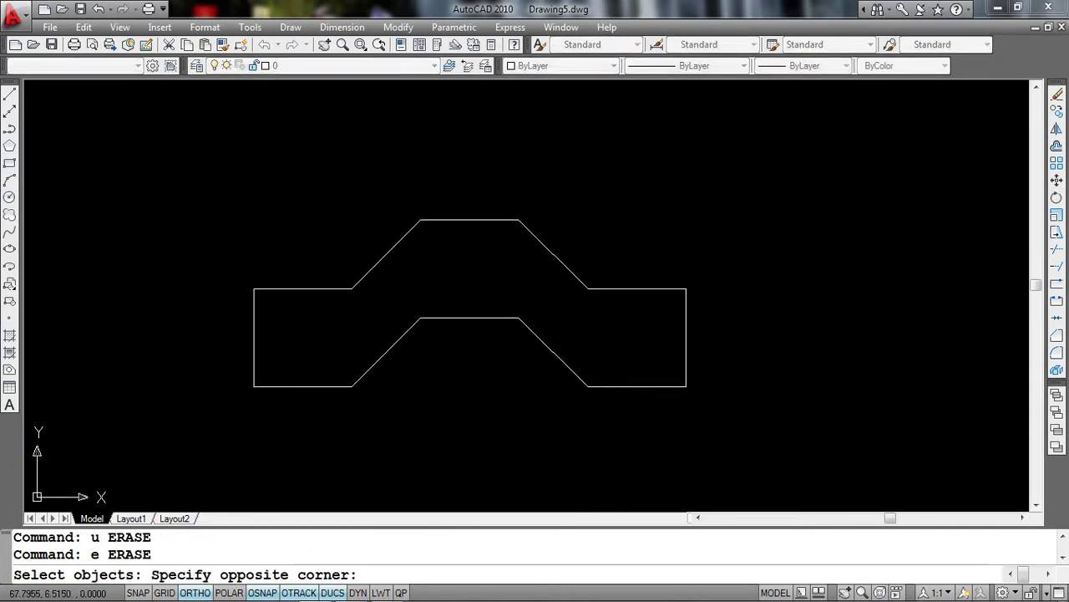
left_click(815, 171)
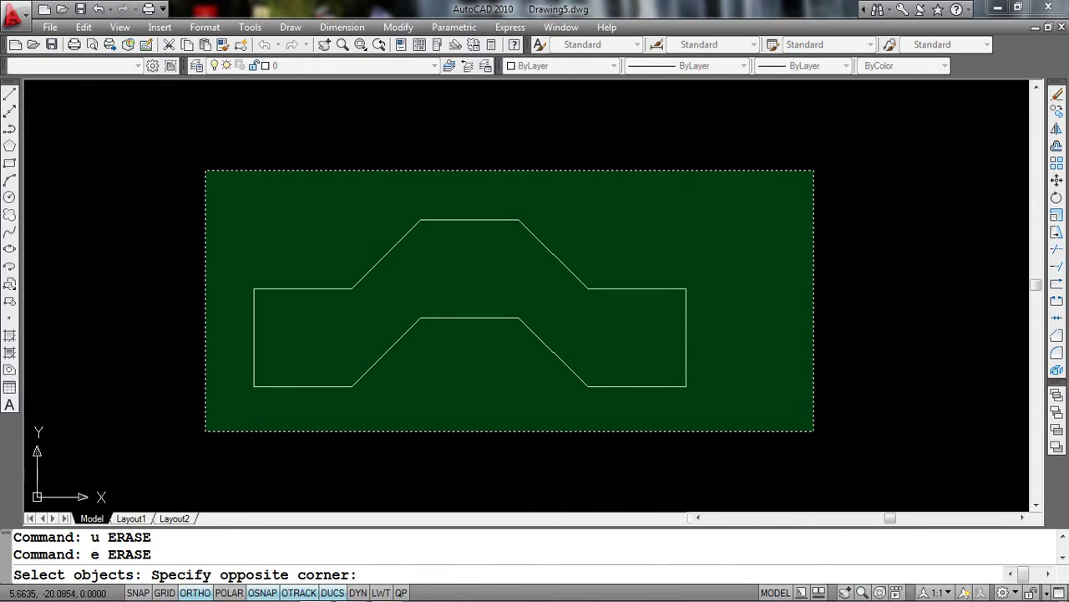
left_click(204, 430)
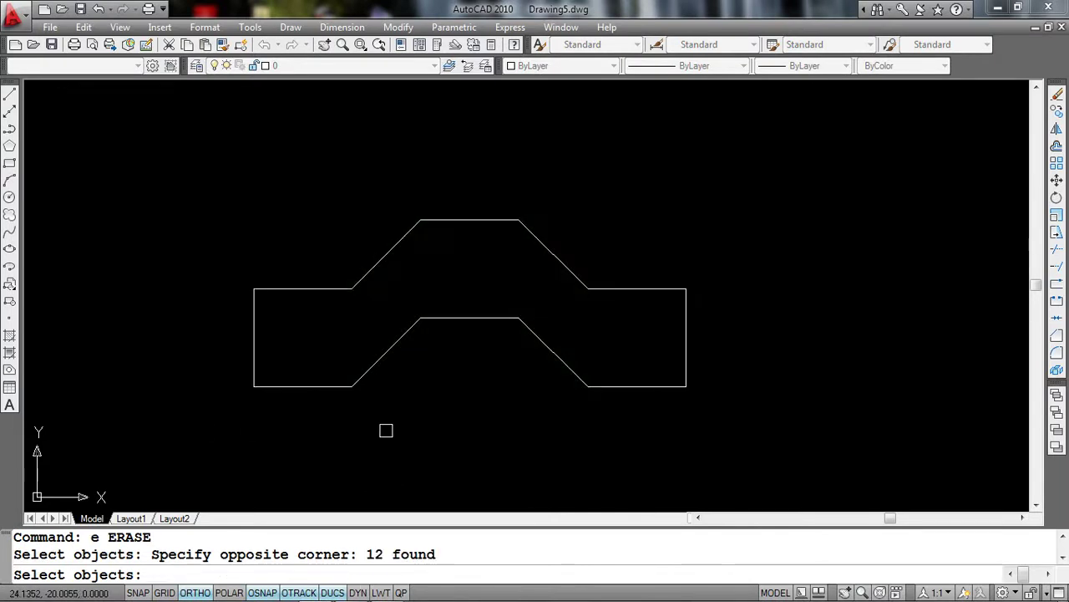
key("Return")
type("u")
key("Return")
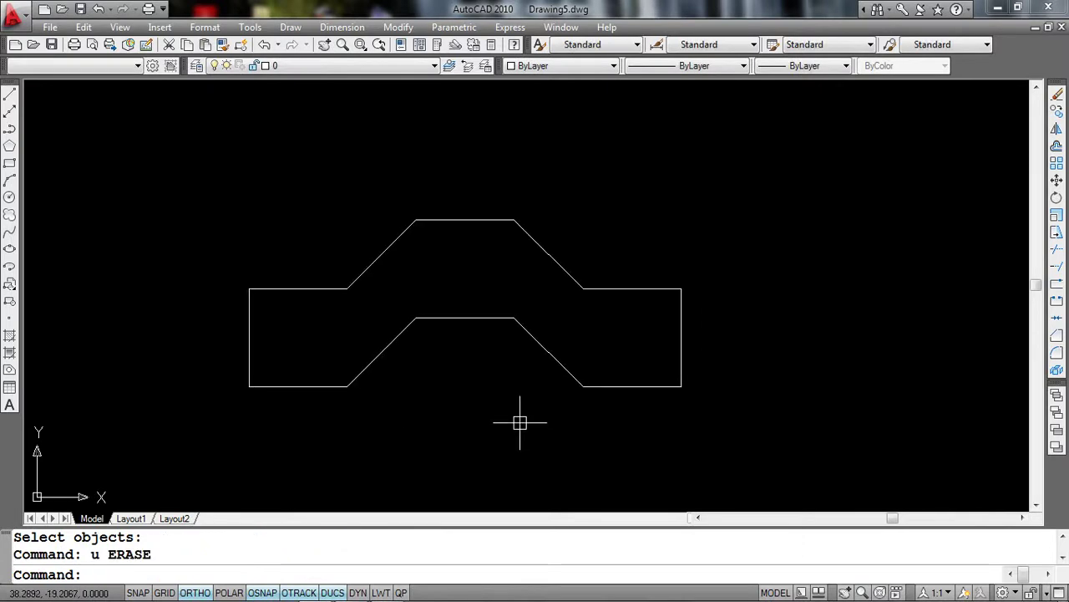
Step: Start ERASE, window-select the 12 lines, then cancel with Esc, leaving the shape intact
type("e")
key("Return")
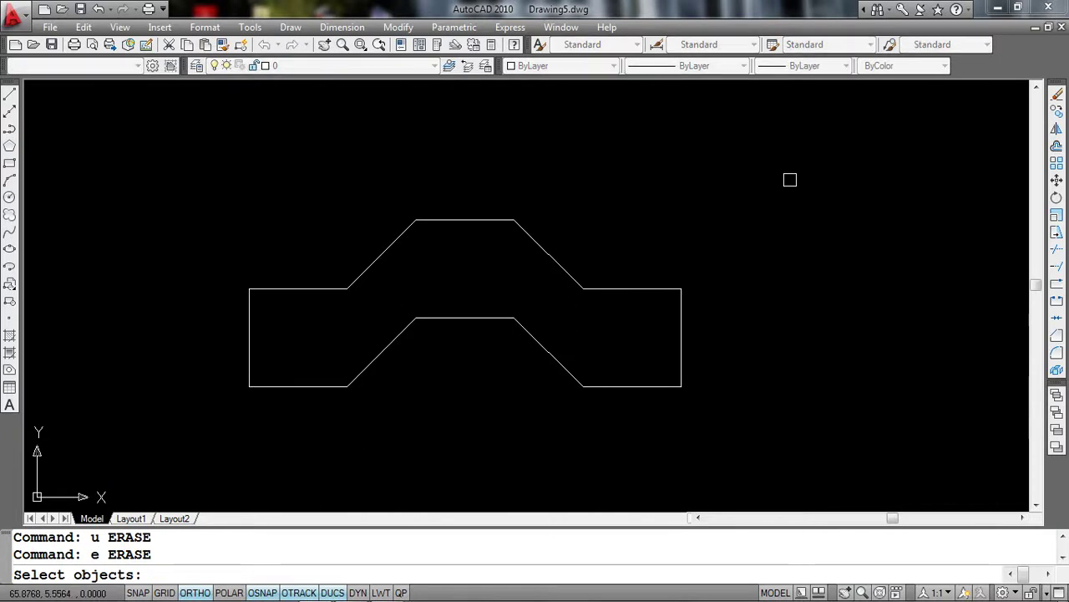
left_click(793, 174)
left_click(202, 451)
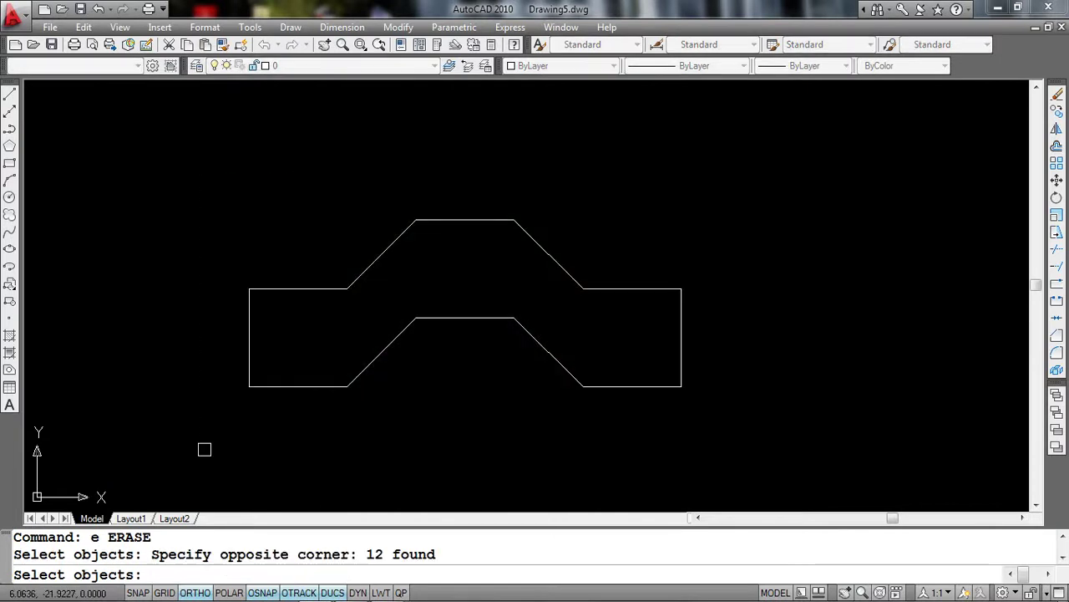
middle_click_drag(468, 433, 472, 440)
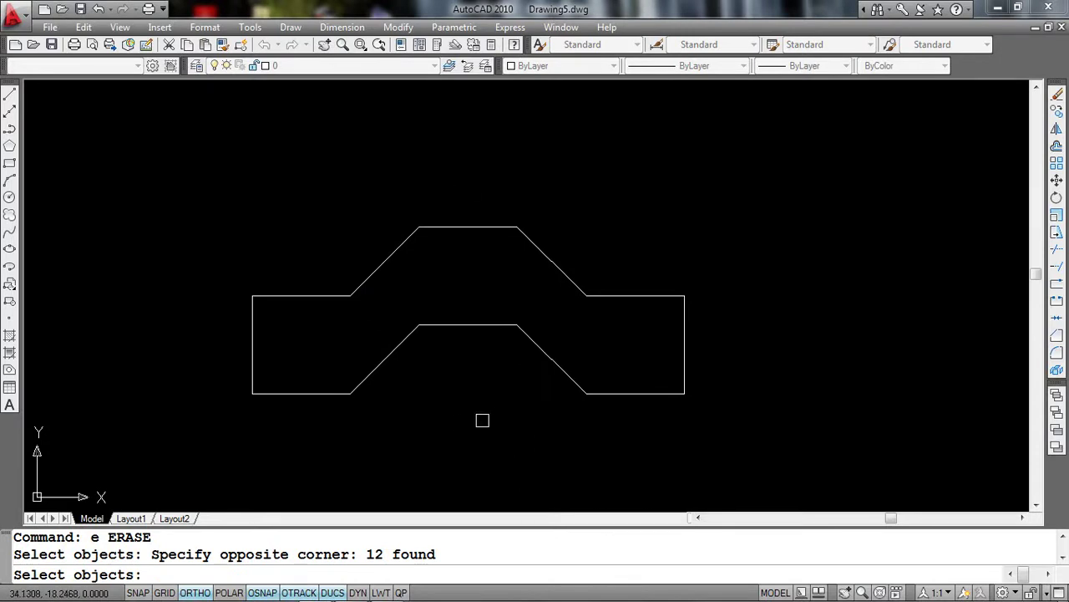
key("Escape")
key("Escape")
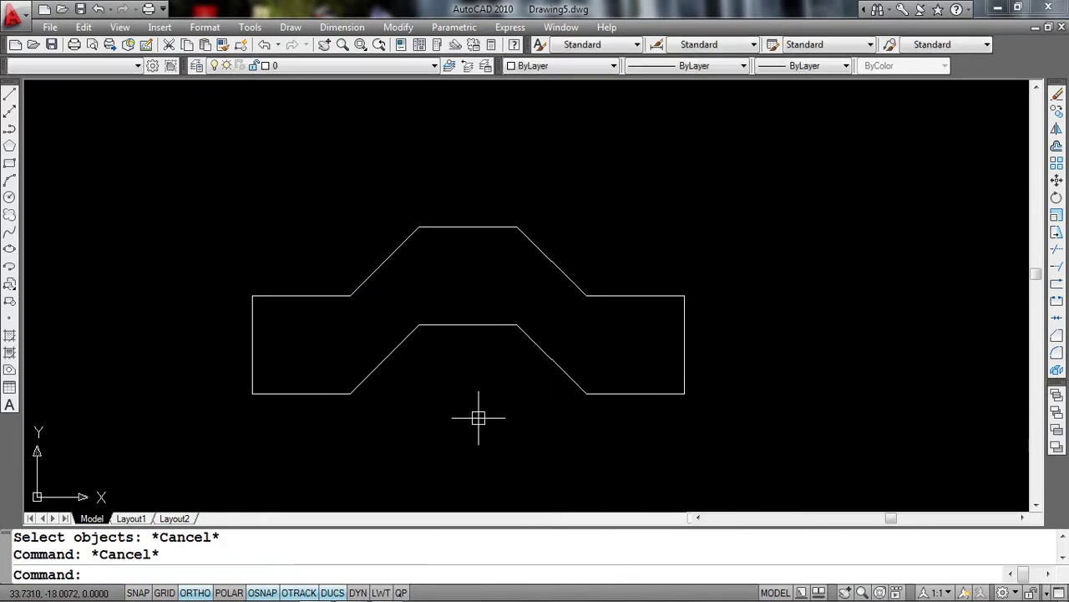
middle_click_drag(513, 413, 493, 414)
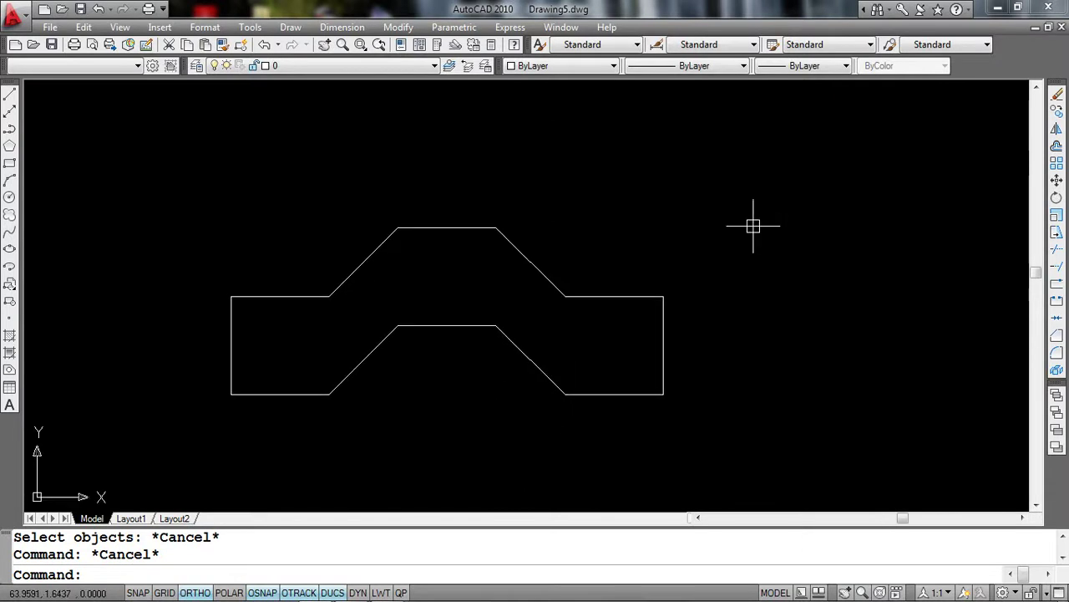
Step: Set the HIGHLIGHT system variable to 1
type("highlight")
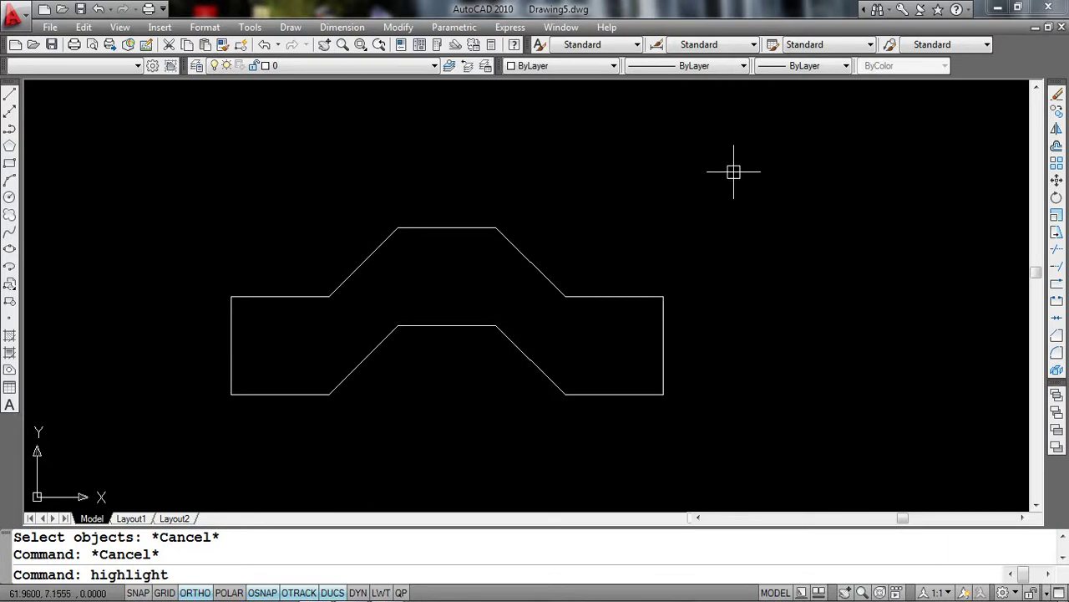
key("Return")
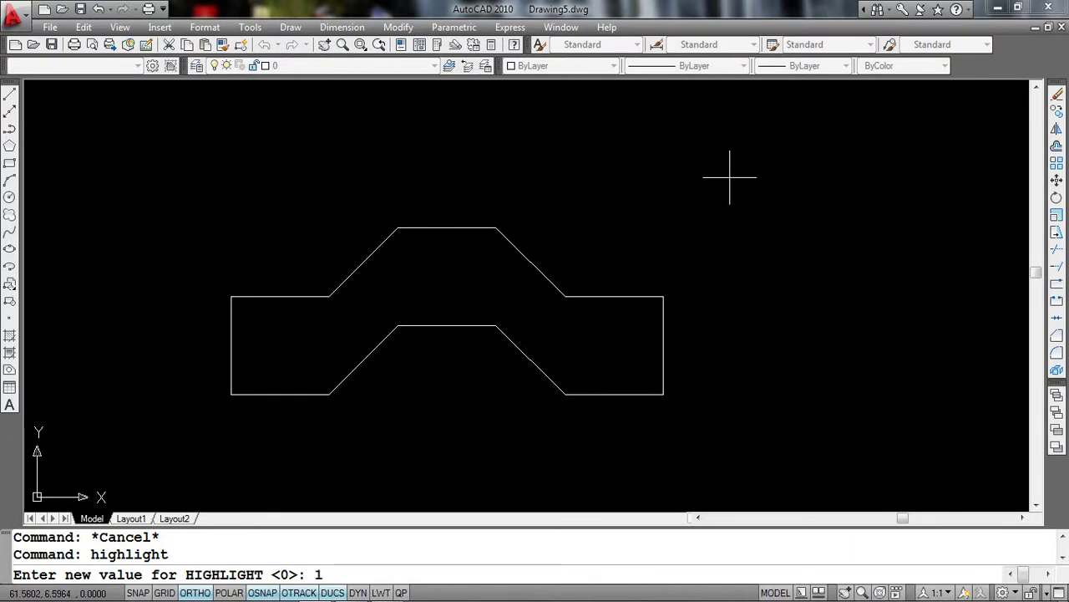
key("Return")
Step: Erase the 12-line outline with a window selection, then undo it
type("e")
key("Return")
left_click(736, 193)
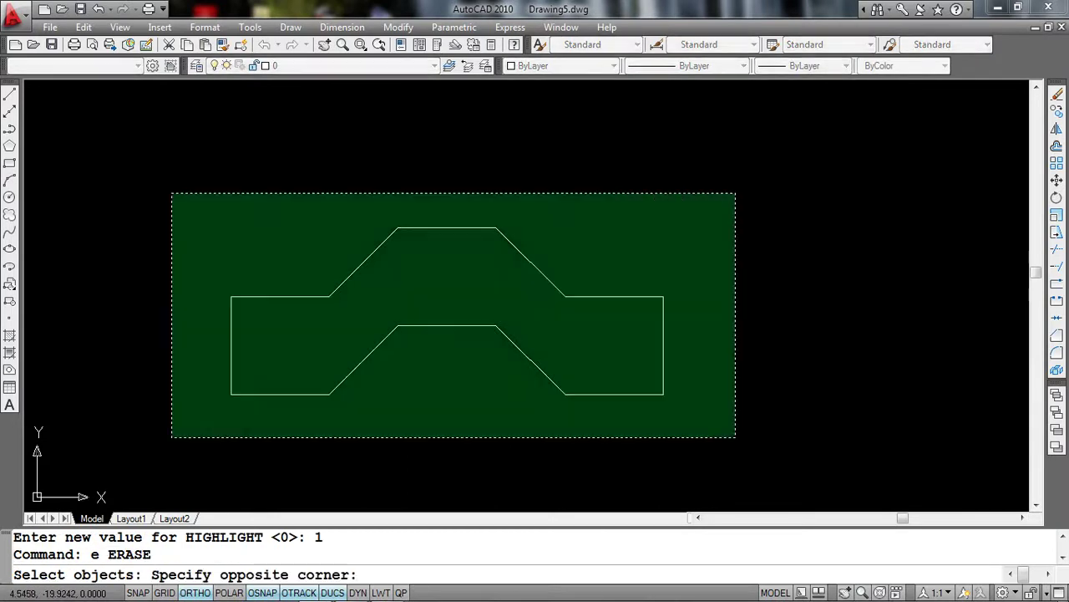
left_click(170, 439)
key("Return")
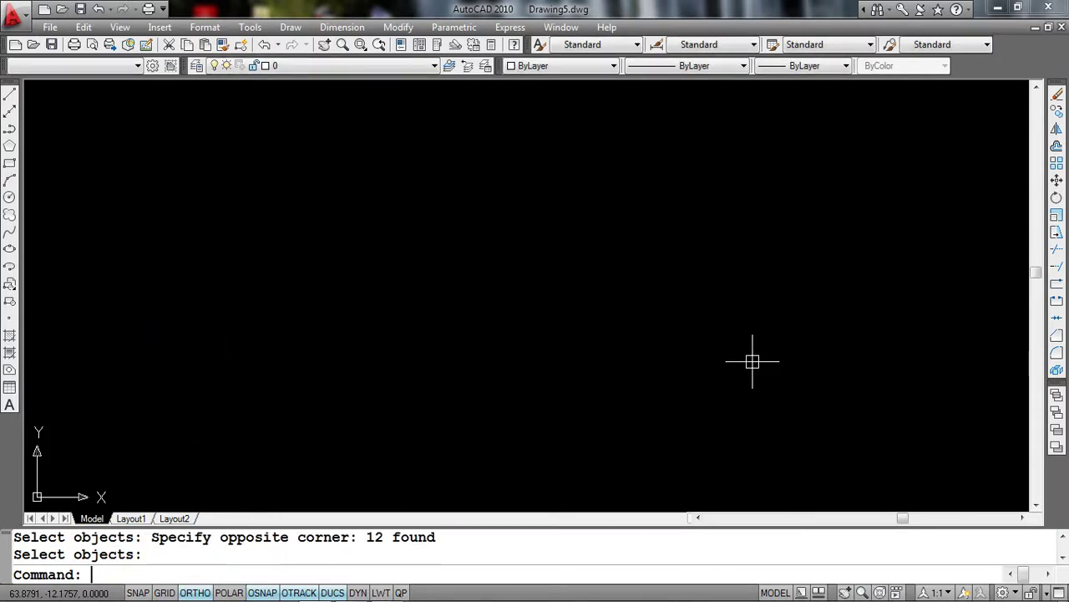
type("u")
key("Return")
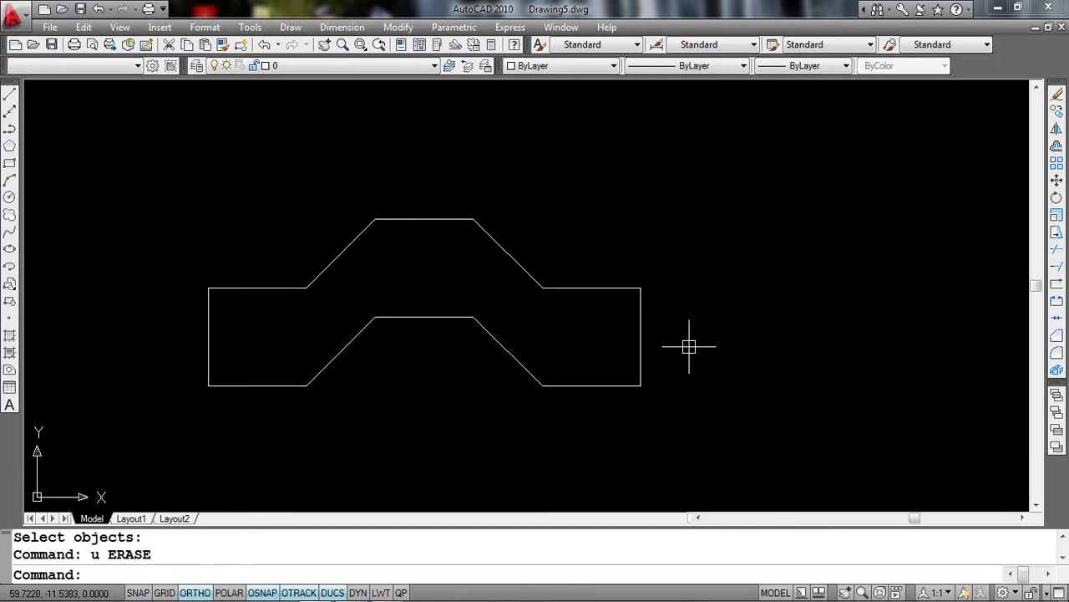
Step: Rerun HIGHLIGHT and keep its value at 1
type("highlight")
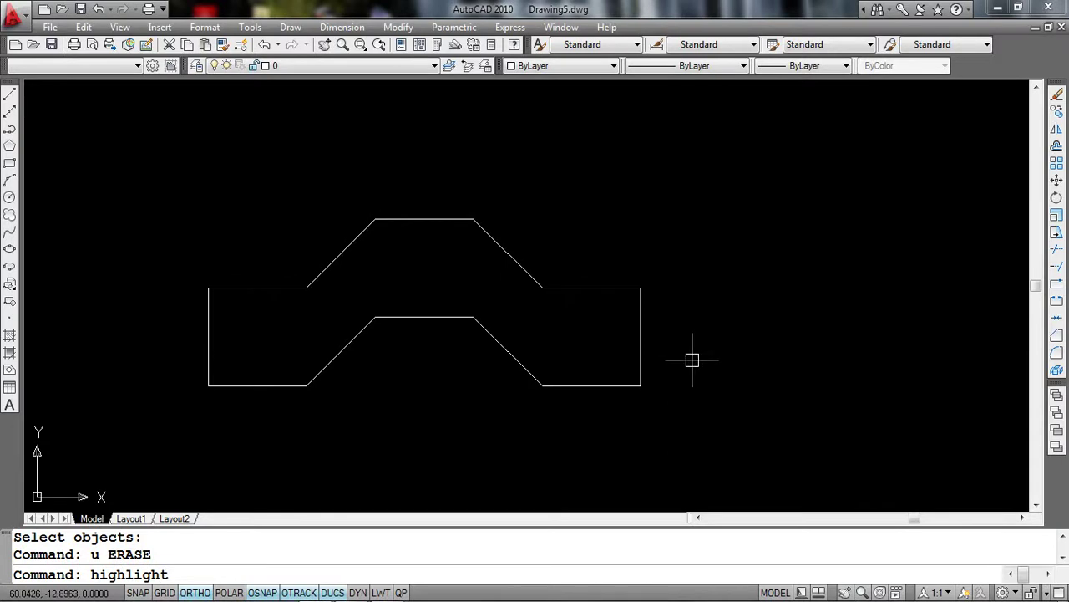
middle_click_drag(694, 360, 709, 357)
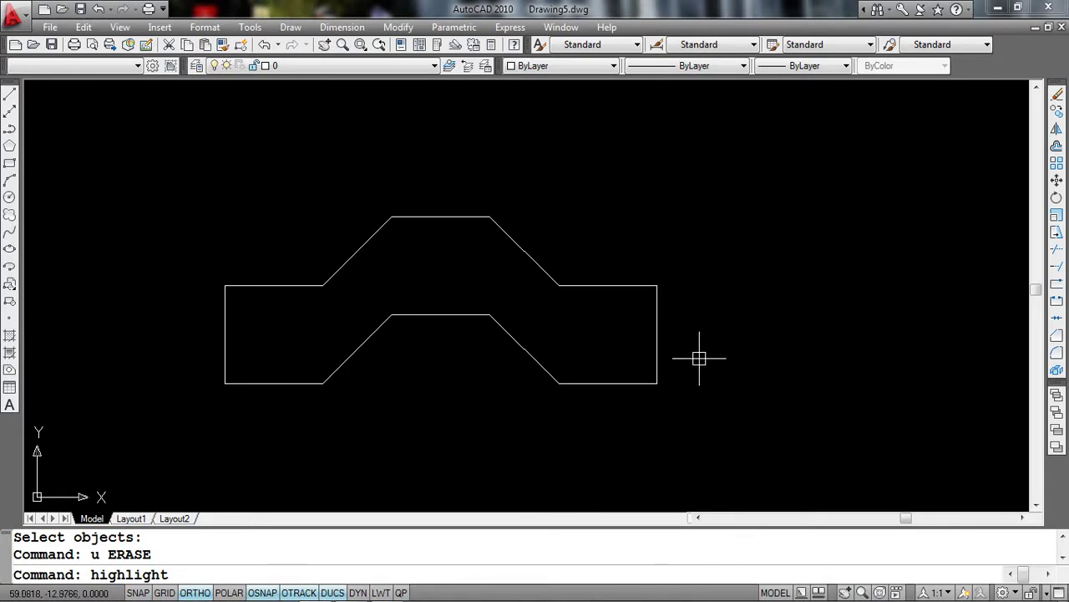
middle_click_drag(698, 356, 702, 357)
scroll(634, 351, "up", 1)
scroll(574, 341, "up", 2)
scroll(578, 326, "down", 3)
scroll(543, 297, "up", 2)
scroll(543, 281, "down", 1)
scroll(535, 310, "down", 1)
middle_click_drag(576, 313, 564, 308)
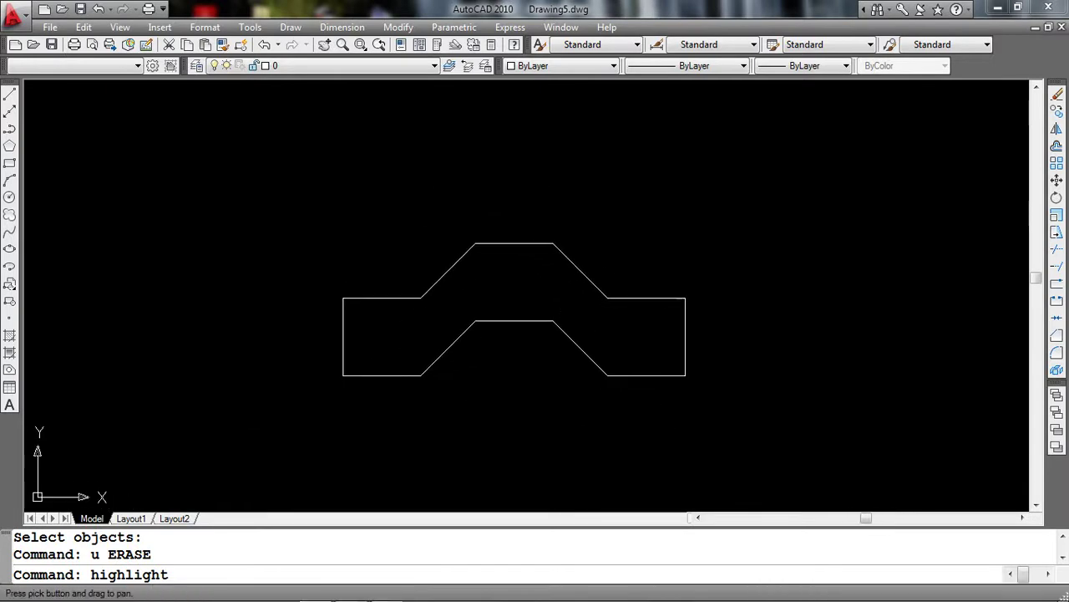
mouse_move(518, 404)
middle_mouse_down()
mouse_move(480, 425)
mouse_move(488, 412)
middle_mouse_up()
scroll(490, 399, "up", 2)
key("Return")
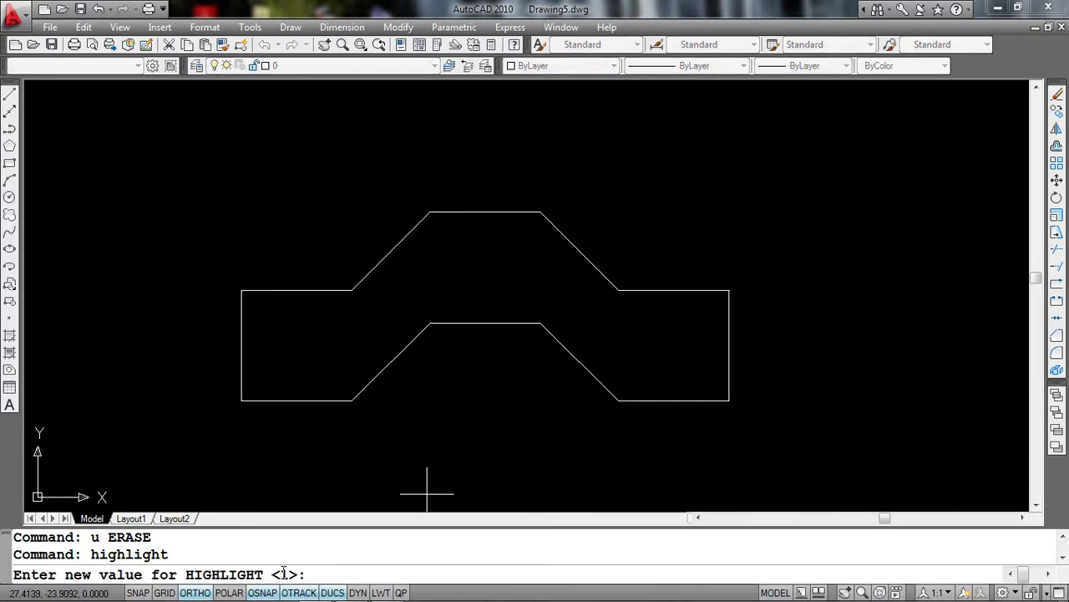
middle_click_drag(484, 406, 479, 418)
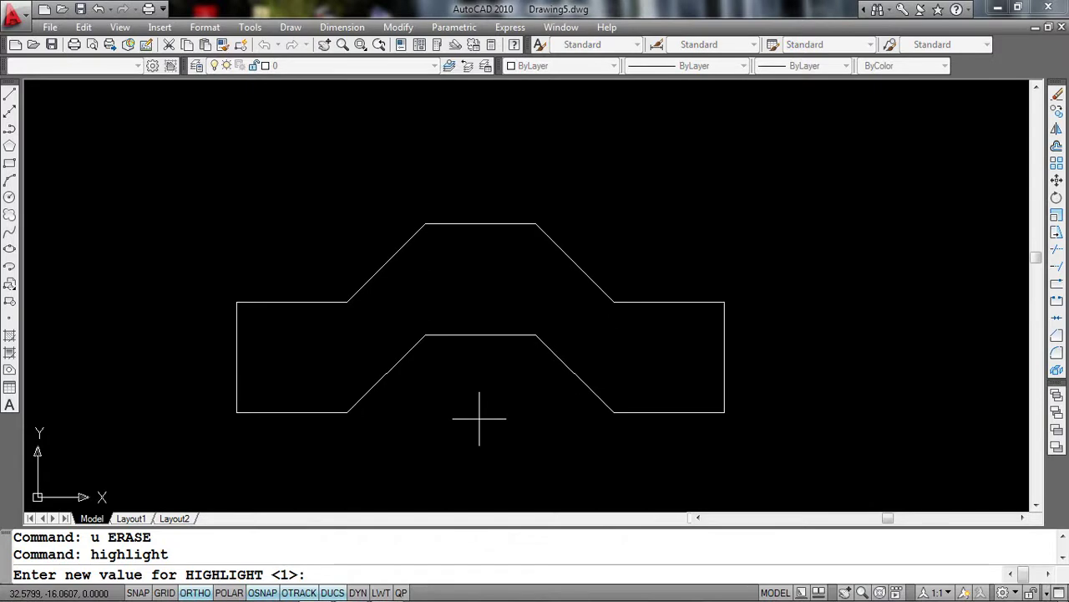
key("Return")
Step: Erase the outline with a window selection and restore it with Ctrl+Z
scroll(524, 408, "down", 2)
scroll(609, 413, "down", 2)
scroll(585, 422, "up", 3)
scroll(502, 351, "down", 2)
middle_click_drag(552, 351, 568, 357)
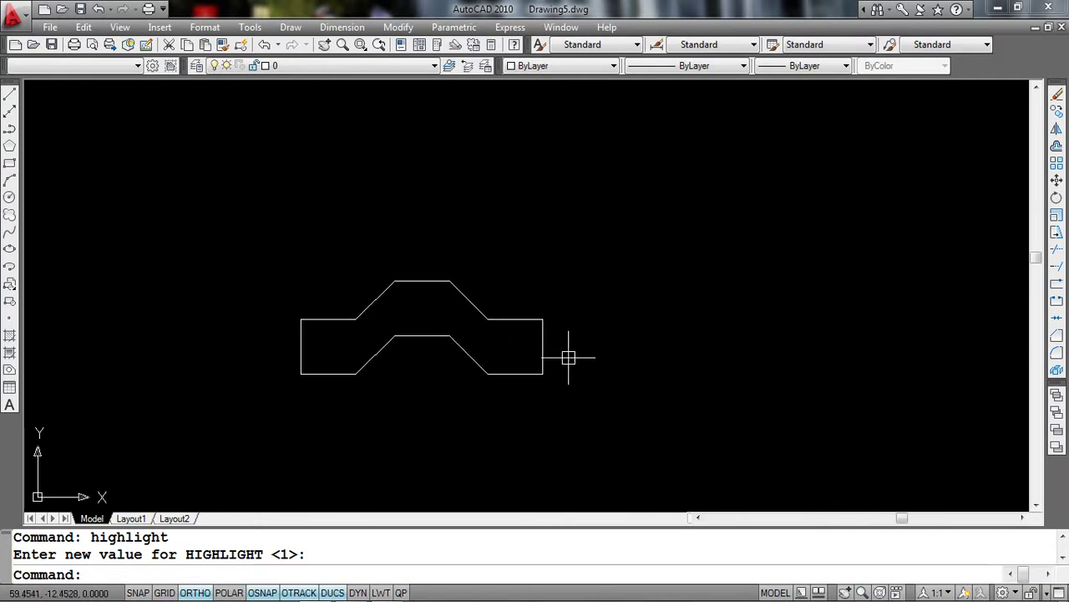
type("e")
key("Return")
left_click_drag(645, 229, 286, 424)
key("Return")
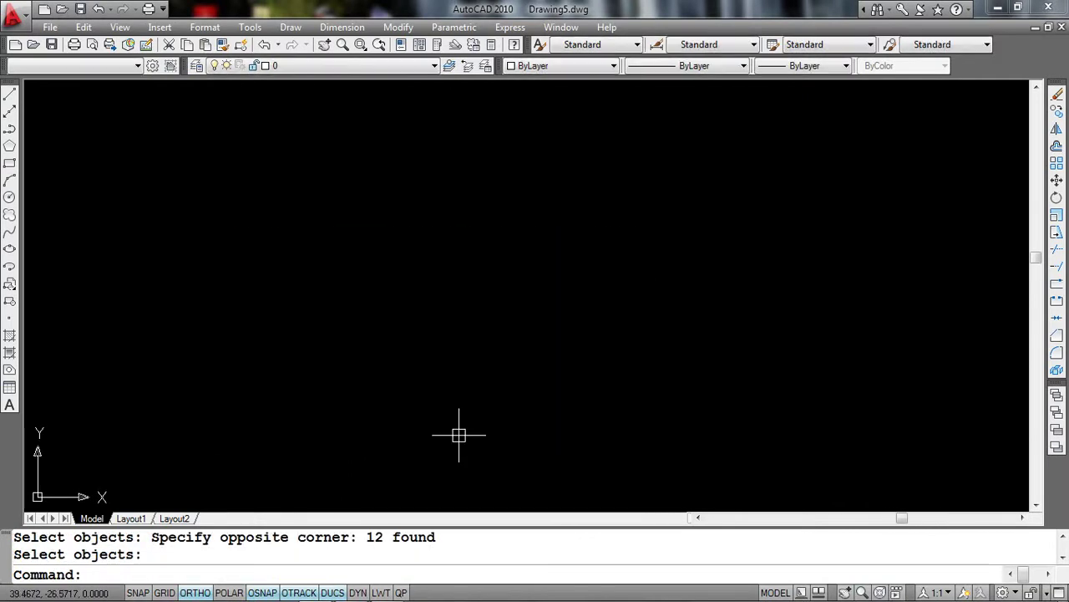
left_click(458, 433)
key("ctrl+z")
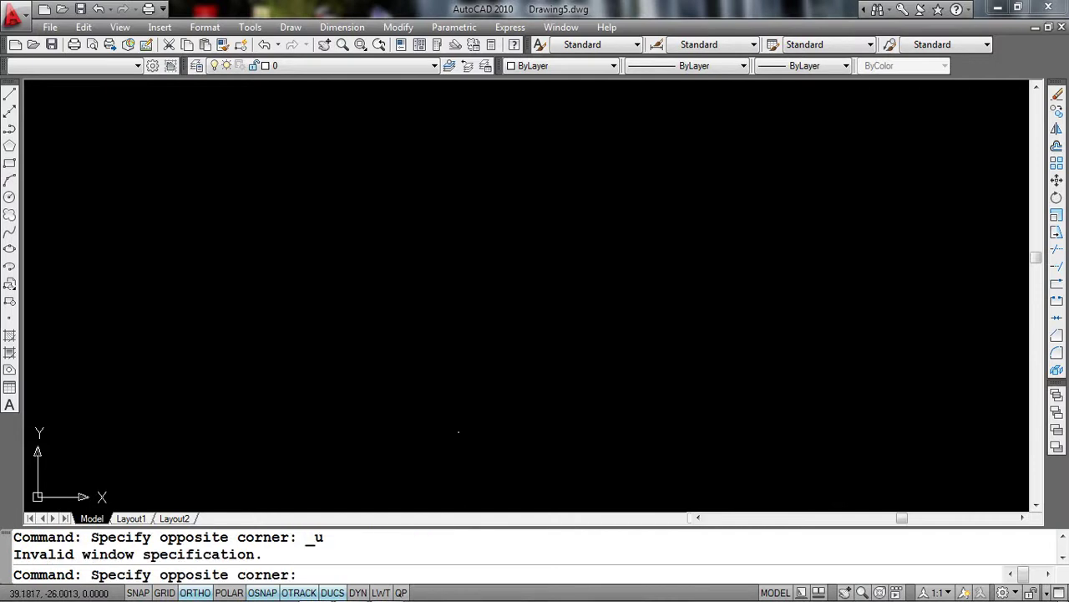
left_click(424, 326)
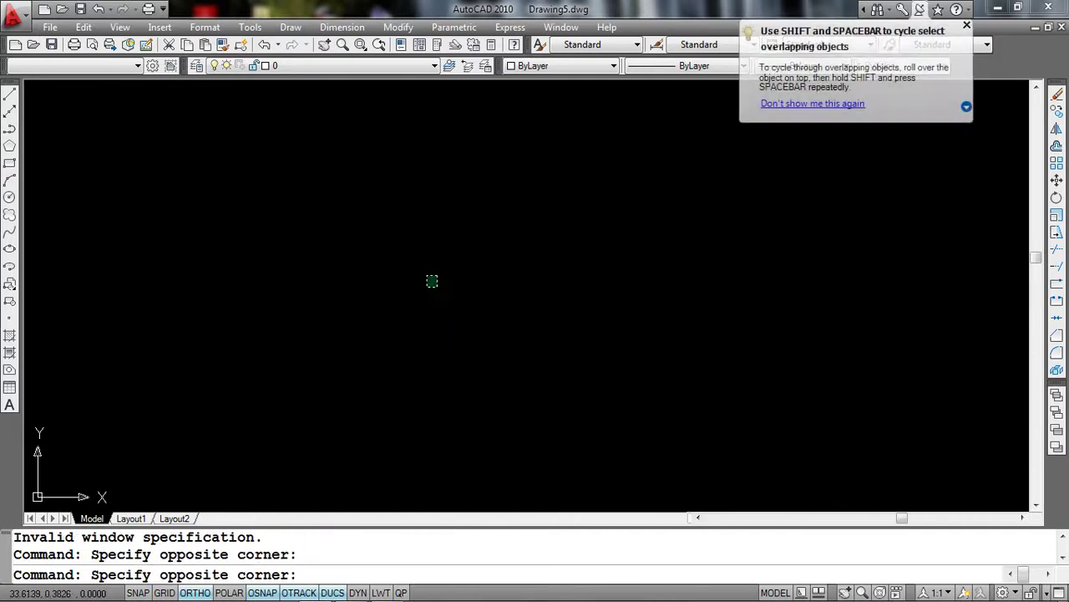
key("ctrl+z")
middle_click_drag(363, 353, 391, 310)
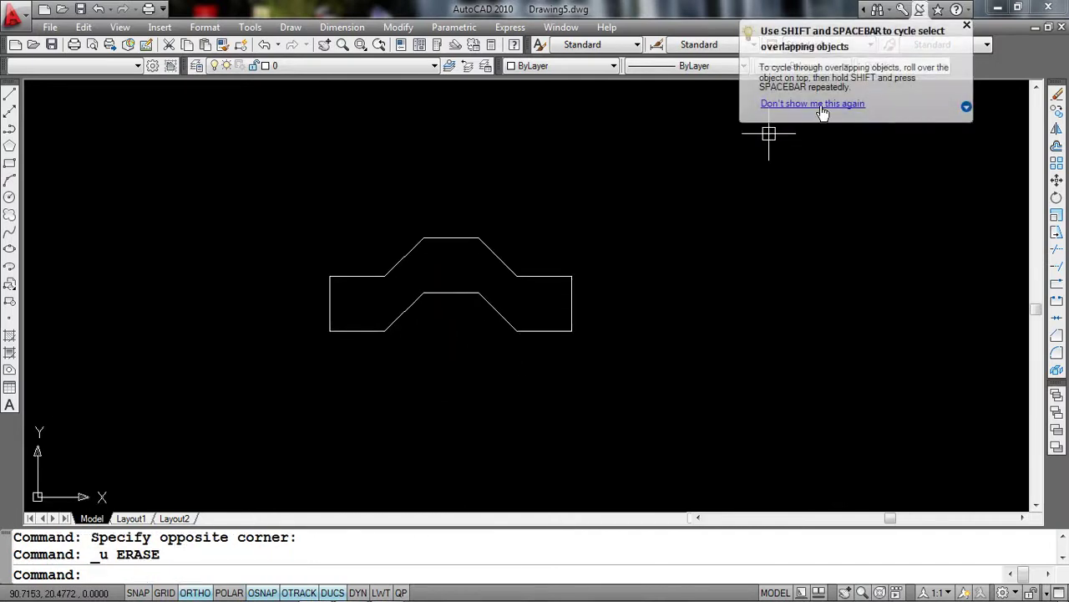
Step: Dismiss the overlapping-objects tip, then erase and Ctrl+Z-restore the outline twice more
left_click(823, 103)
scroll(618, 318, "up", 3)
scroll(544, 310, "down", 1)
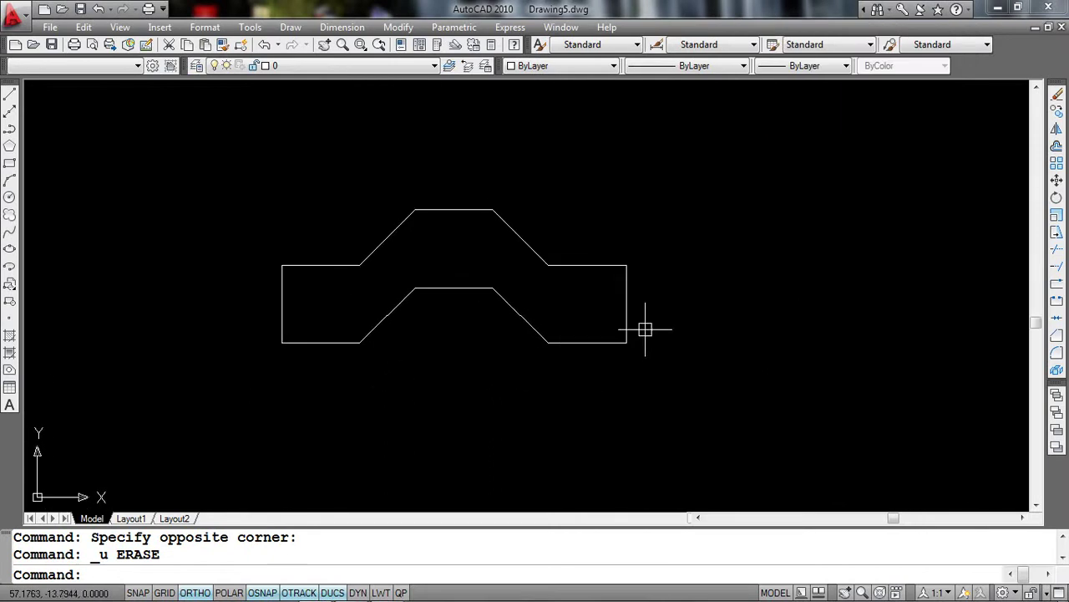
left_click(732, 180)
left_click(540, 415)
type("e ERASE 12 found")
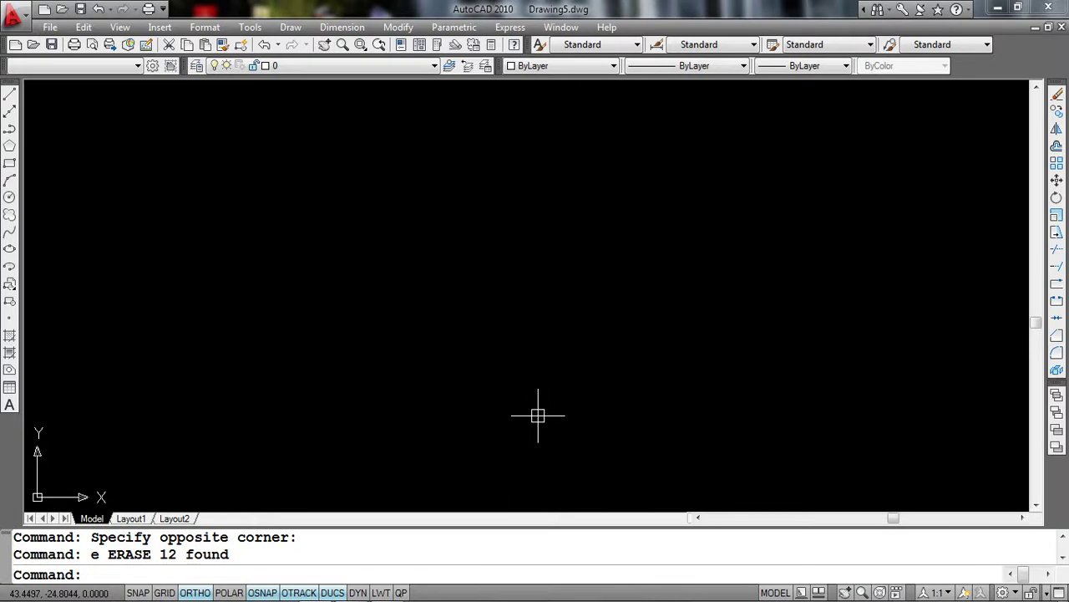
key("ctrl+z")
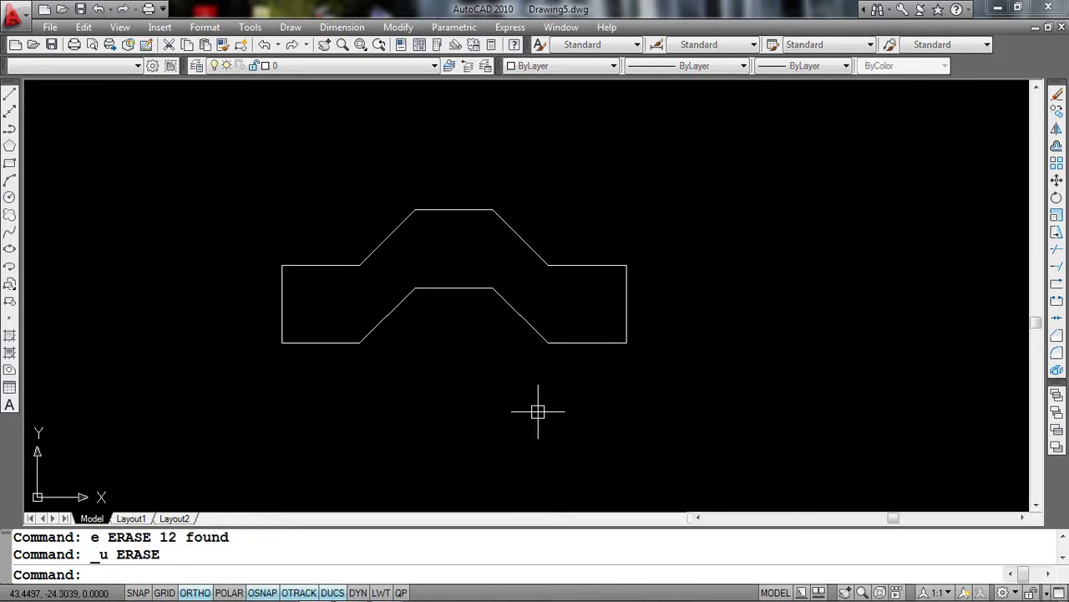
left_click(539, 410)
left_click(234, 227)
type("e")
key("Return")
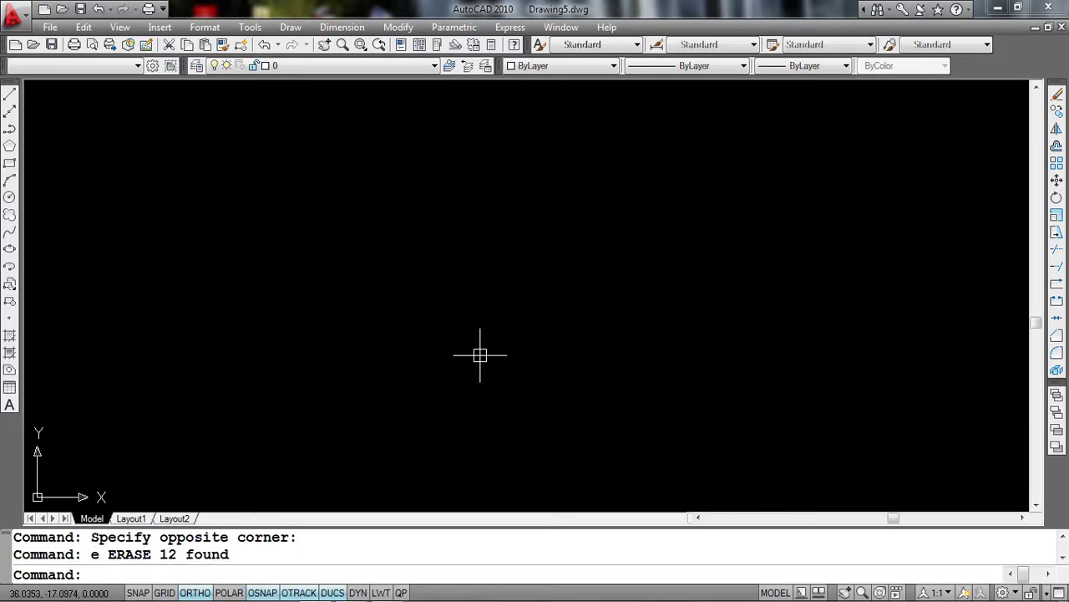
key("ctrl+z")
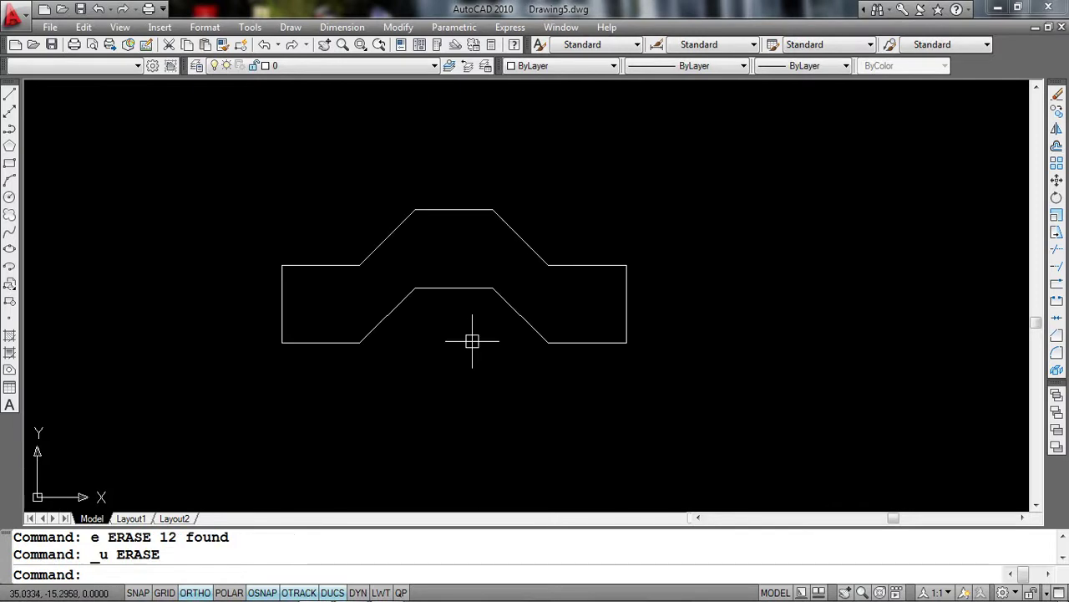
Step: Clear stray selection windows, then pan and zoom out to an empty area of model space
left_click(471, 341)
left_click(472, 341)
left_click(471, 341)
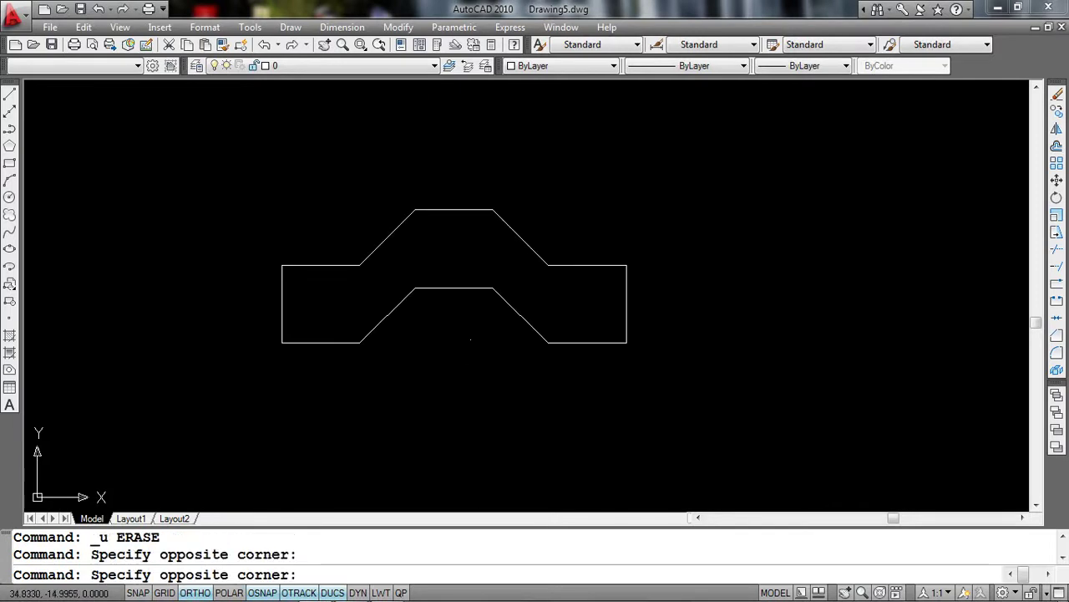
left_click(471, 341)
left_click(422, 372)
left_click(432, 378)
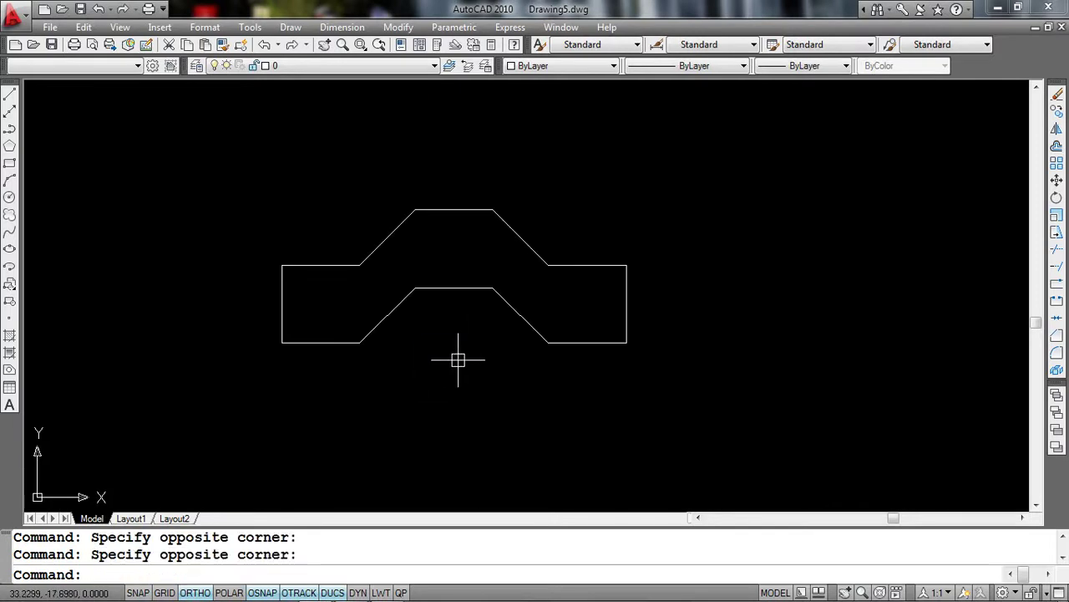
middle_click_drag(621, 350, 608, 349)
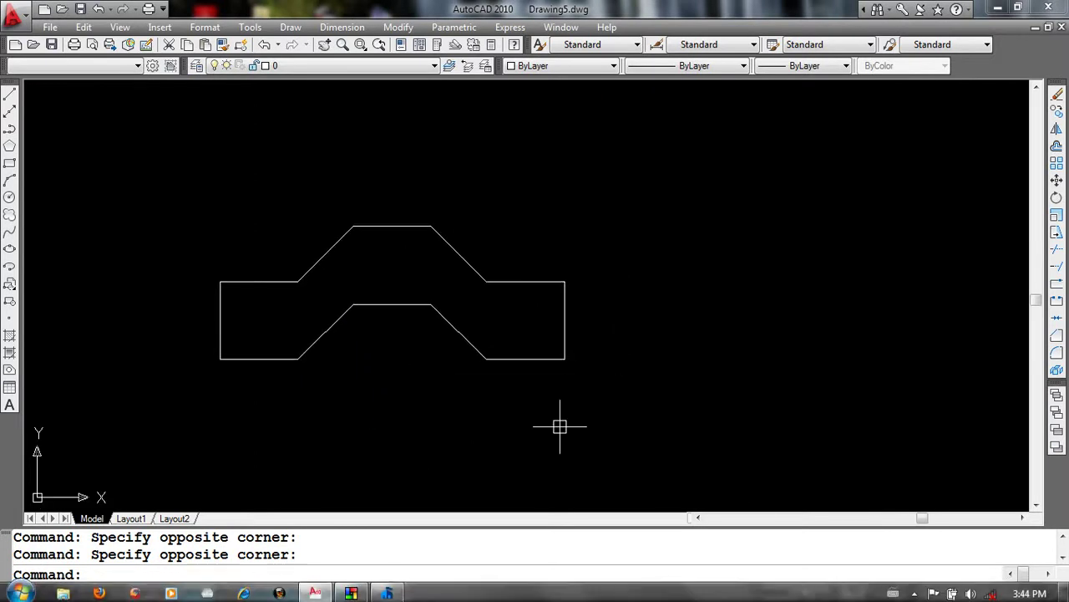
mouse_move(406, 354)
middle_mouse_down()
mouse_move(459, 331)
mouse_move(456, 358)
middle_mouse_up()
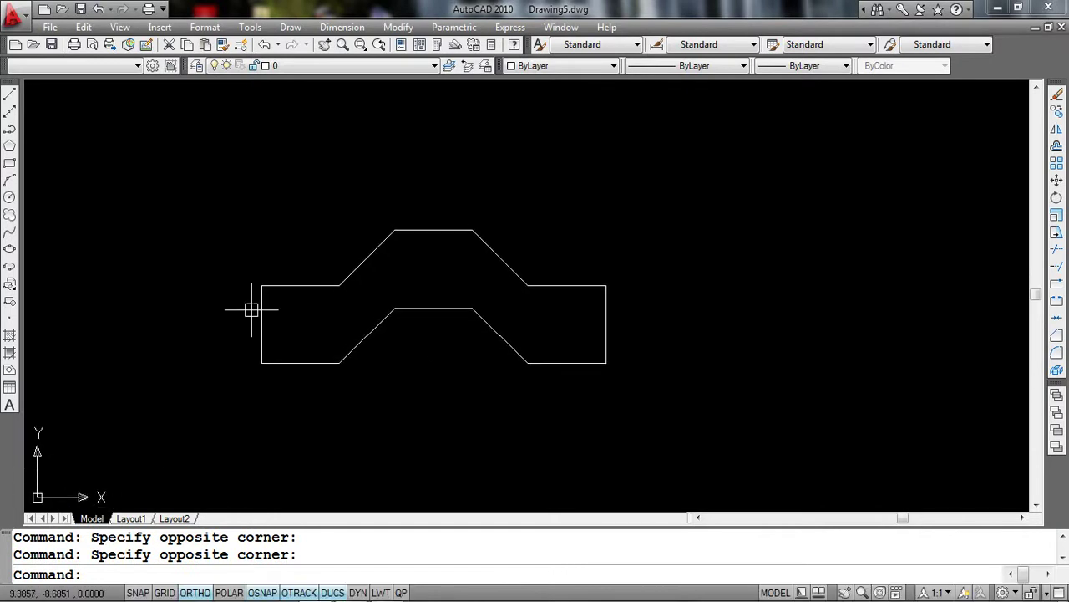
scroll(459, 345, "down", 2)
middle_click_drag(460, 345, 400, 323)
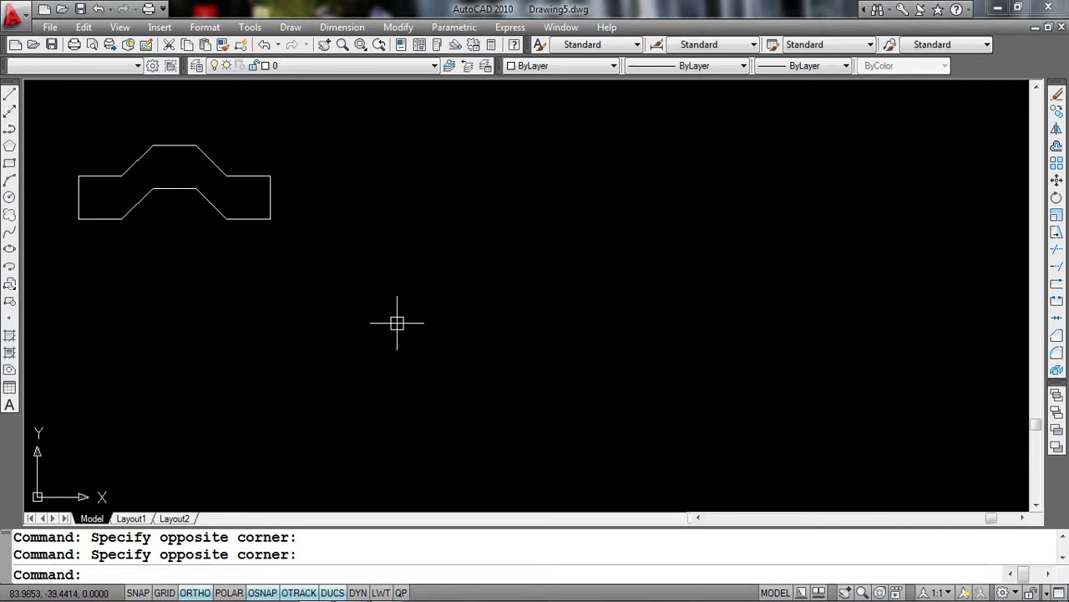
mouse_move(397, 322)
middle_mouse_down()
mouse_move(408, 255)
mouse_move(410, 279)
middle_mouse_up()
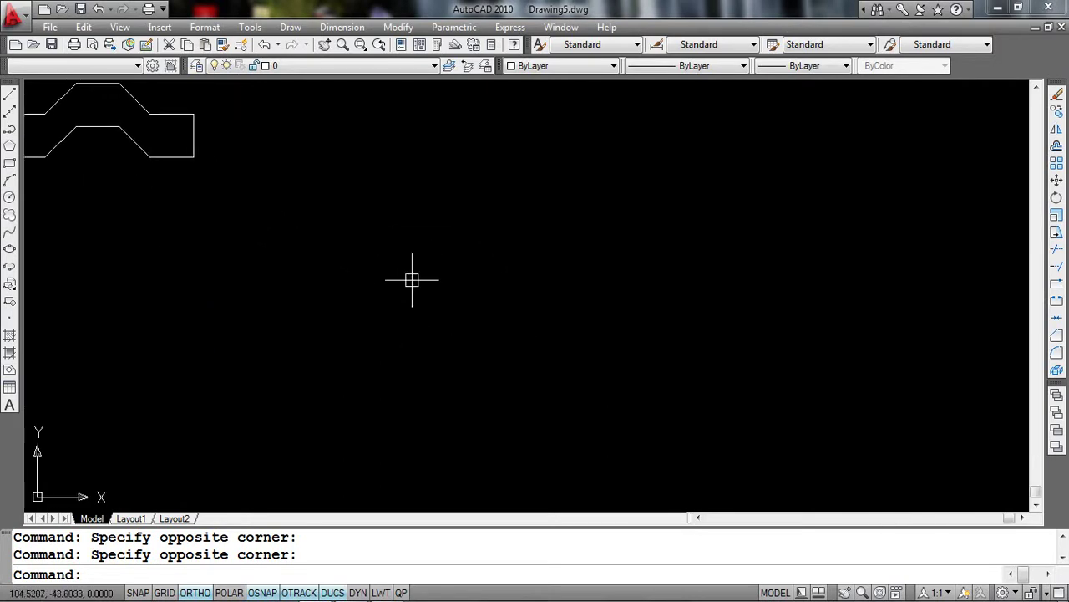
scroll(401, 334, "down", 5)
scroll(405, 334, "down", 5)
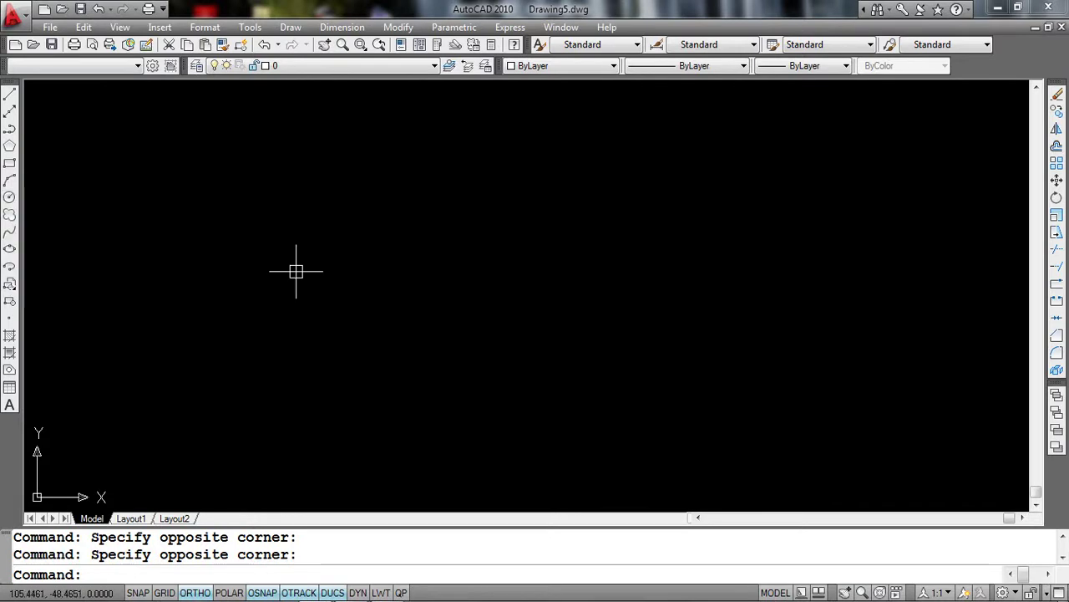
Step: Draw a radius-10 circle on the empty canvas using the C command
type("c")
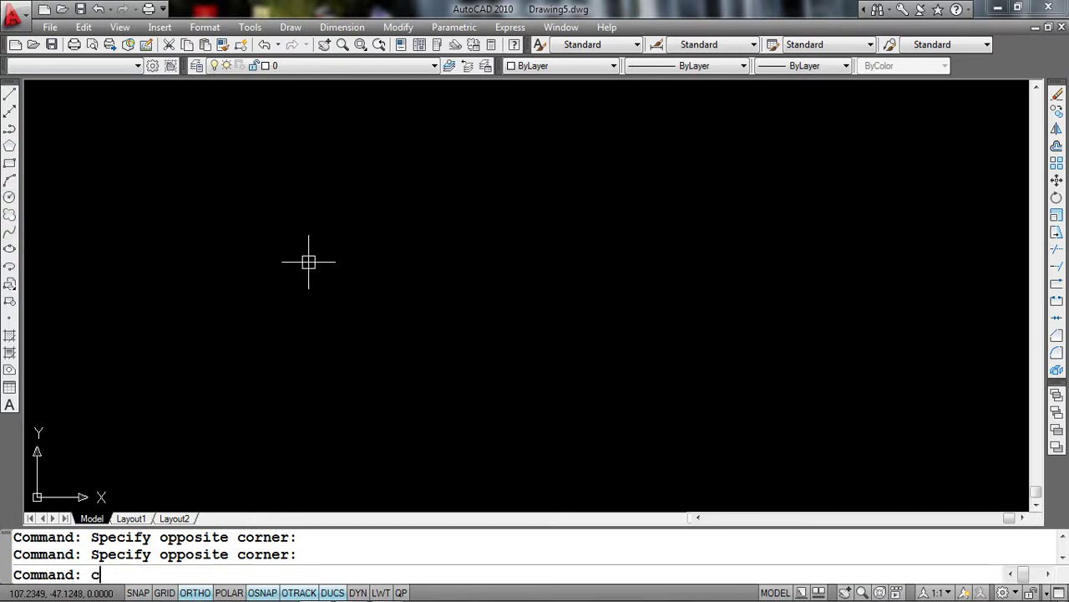
key("Return")
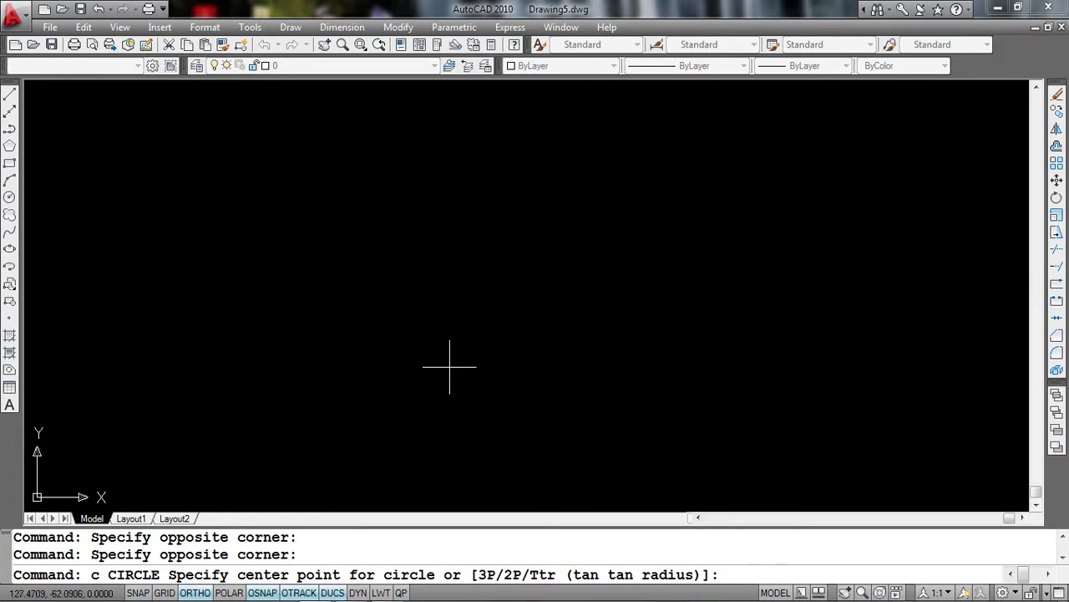
left_click(438, 340)
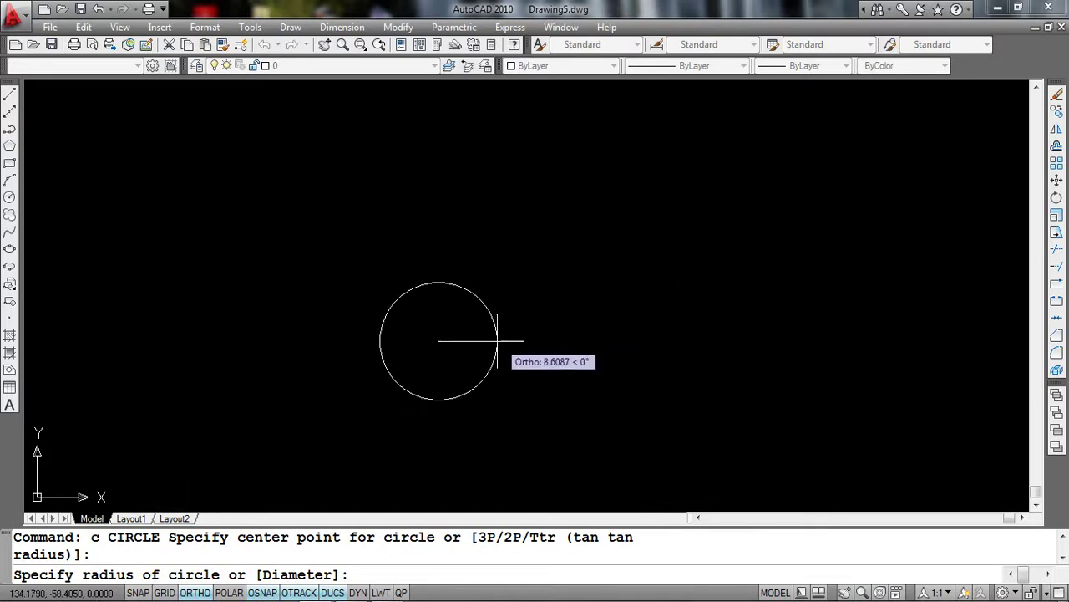
type("1")
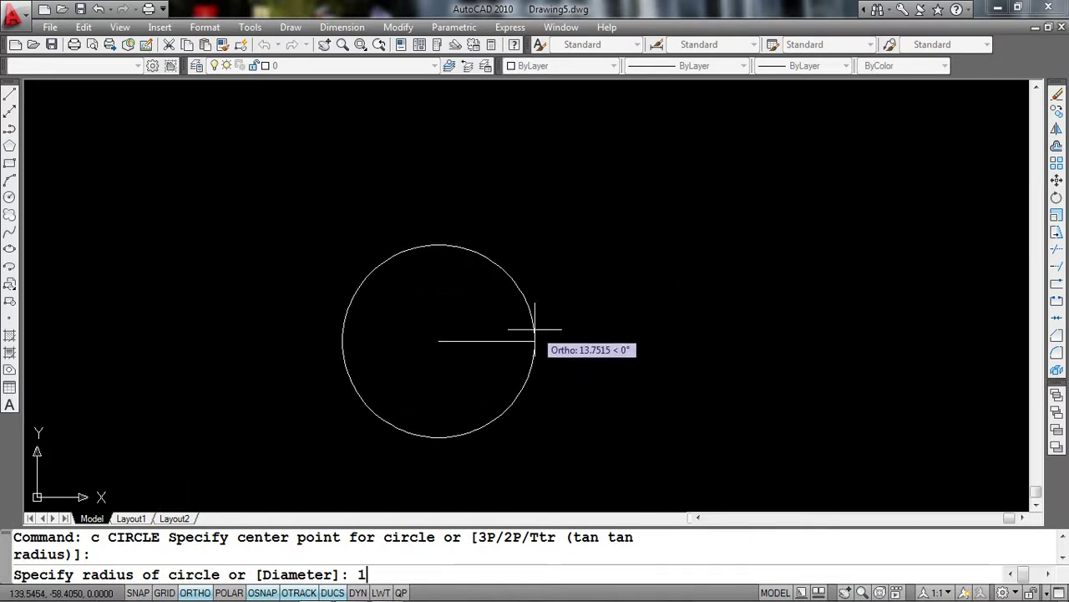
type("0")
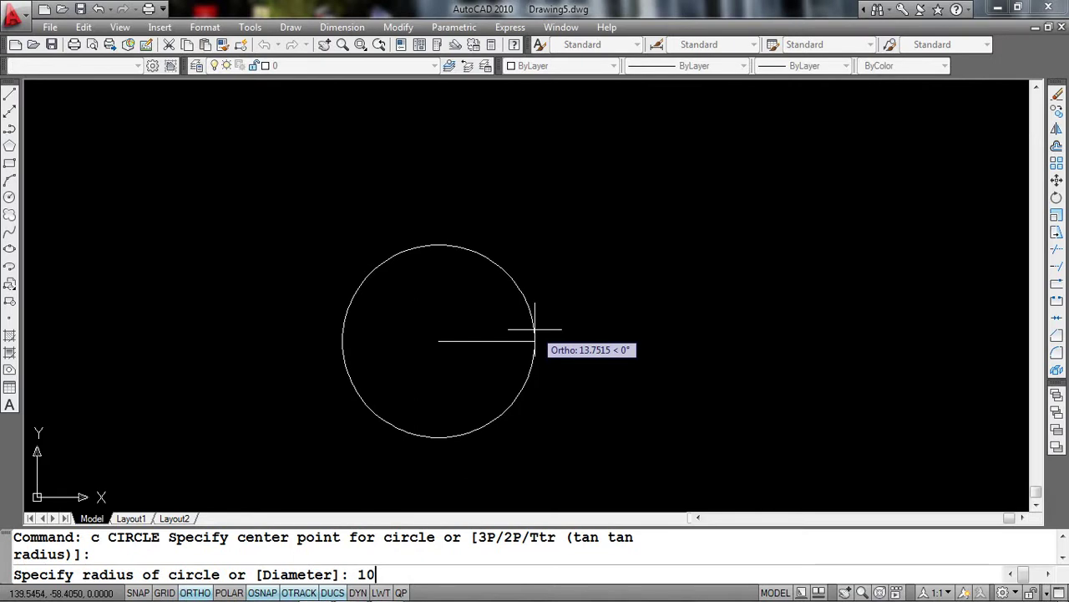
key("Return")
middle_click_drag(537, 329, 450, 294)
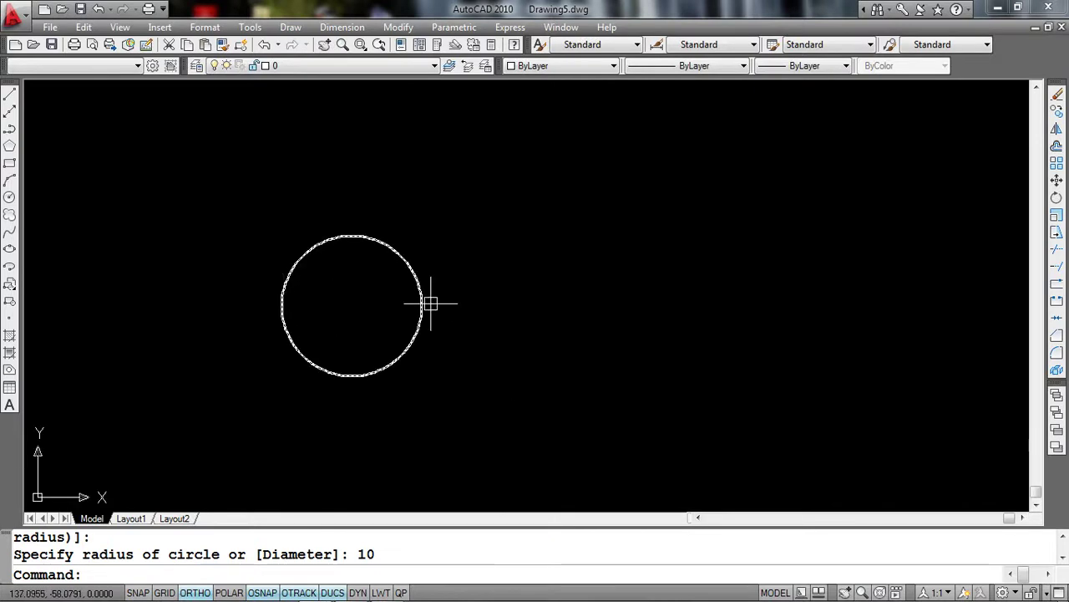
middle_click_drag(467, 343, 421, 316)
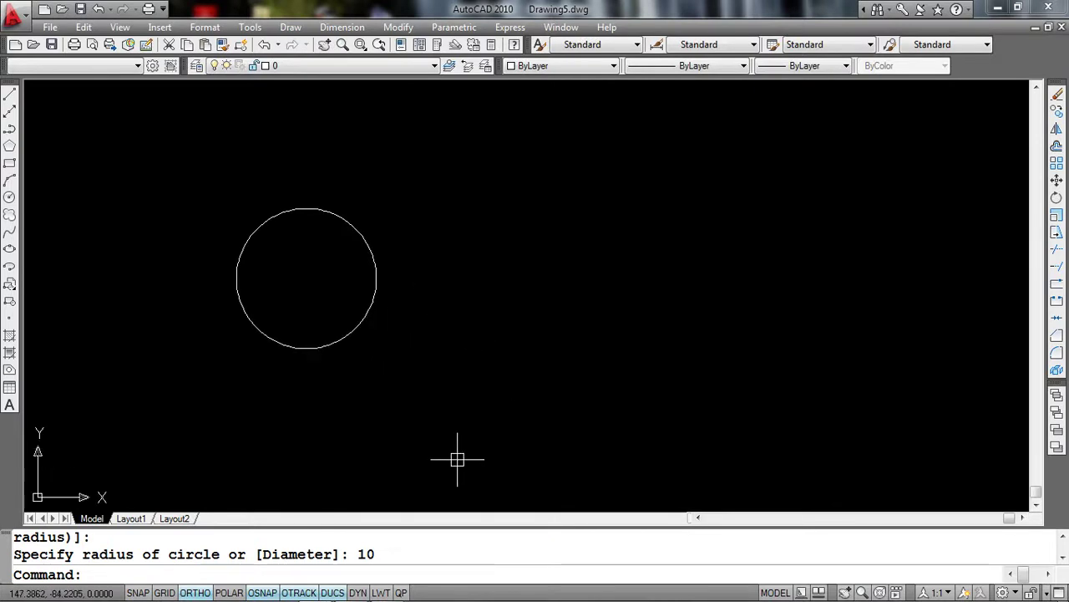
Step: Draw a 20-diameter circle to the right of the first one
type("c")
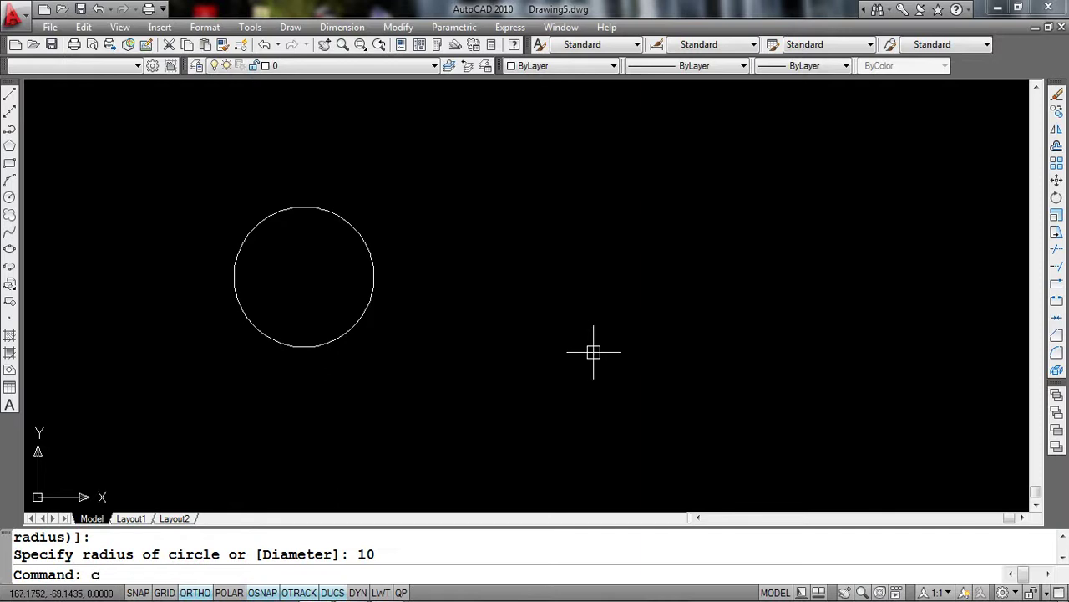
key("Return")
left_click(566, 292)
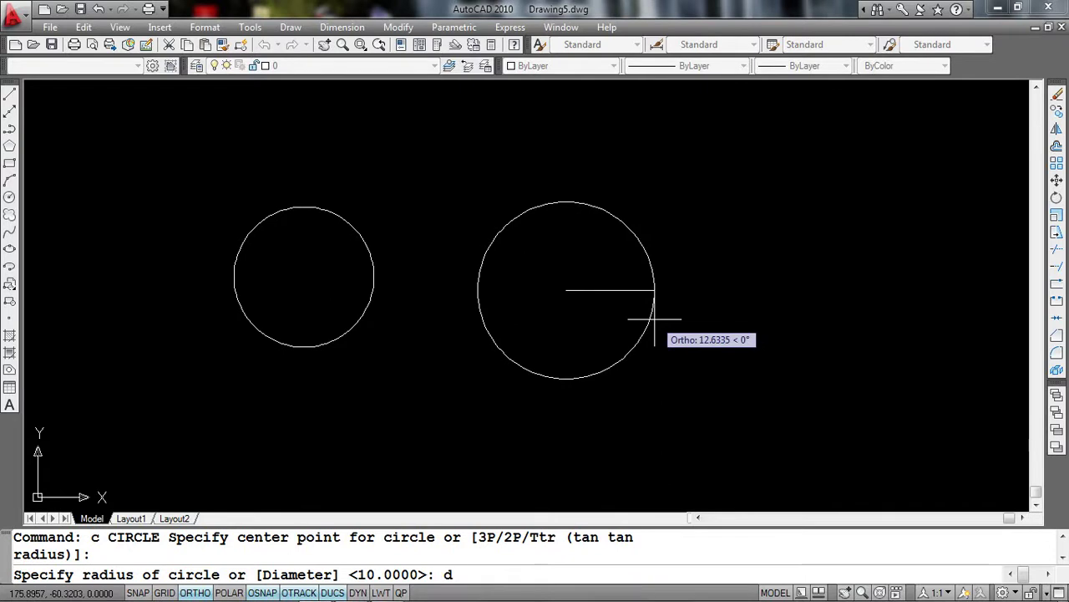
key("Return")
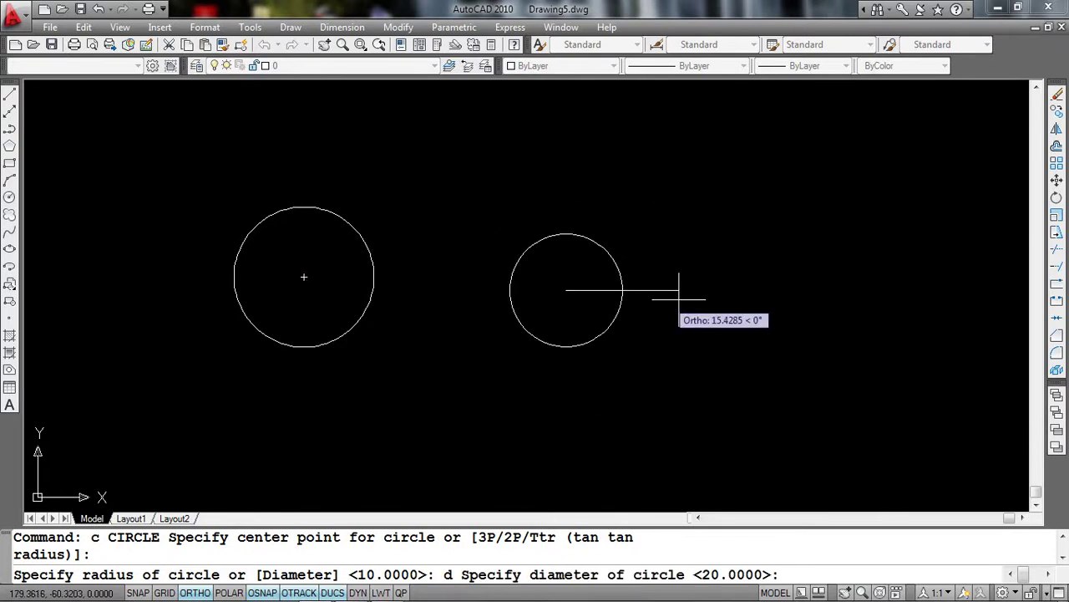
type("20")
key("Return")
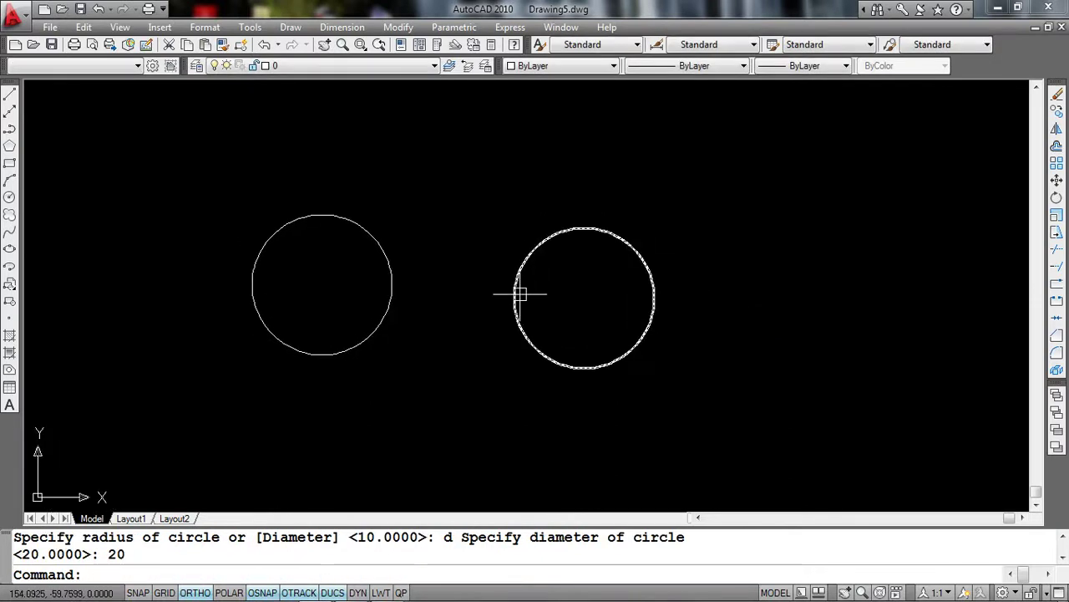
middle_click_drag(661, 303, 637, 310)
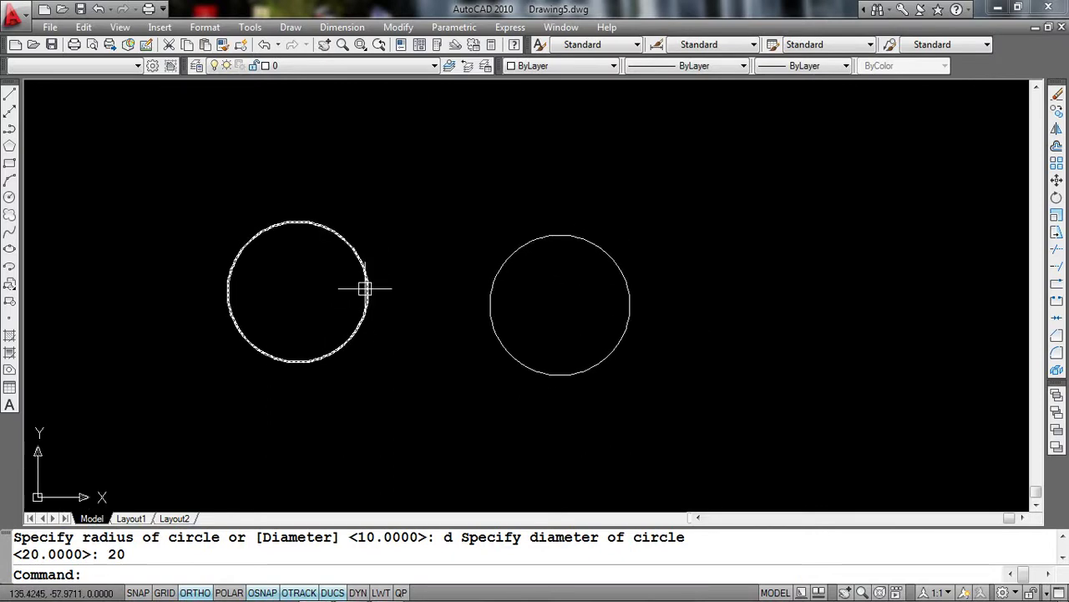
mouse_move(771, 385)
middle_mouse_down()
mouse_move(633, 379)
mouse_move(568, 353)
middle_mouse_up()
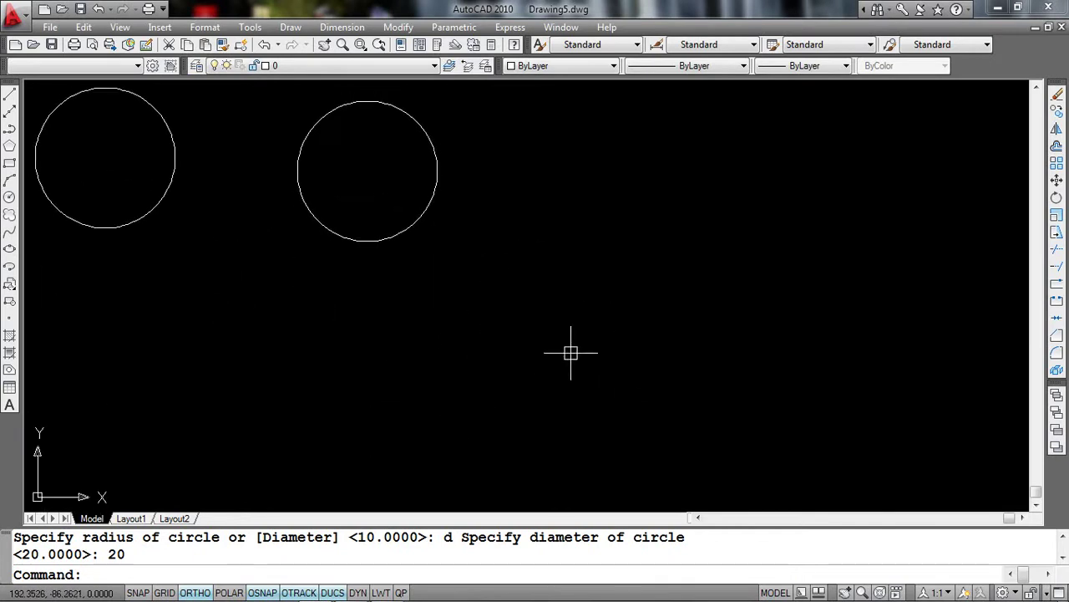
middle_click_drag(727, 351, 740, 344)
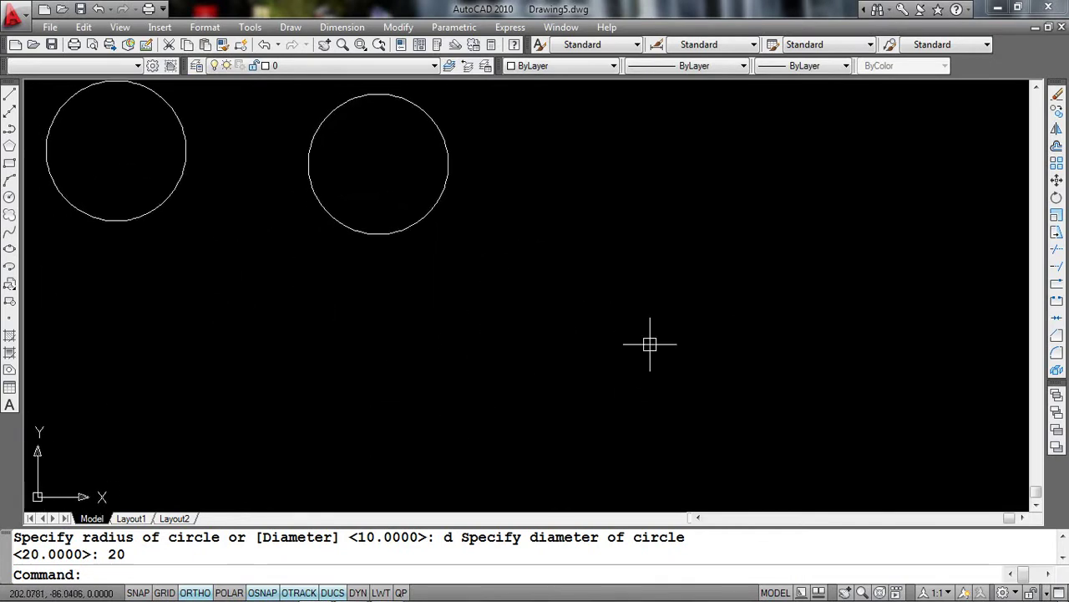
middle_click_drag(601, 359, 607, 359)
Step: Draw two short horizontal dashes side by side below the circles
type("l")
key("Return")
left_click(460, 364)
left_click(531, 364)
key("Return")
key("Return")
left_click(644, 357)
left_click(693, 356)
middle_click_drag(783, 404, 741, 282)
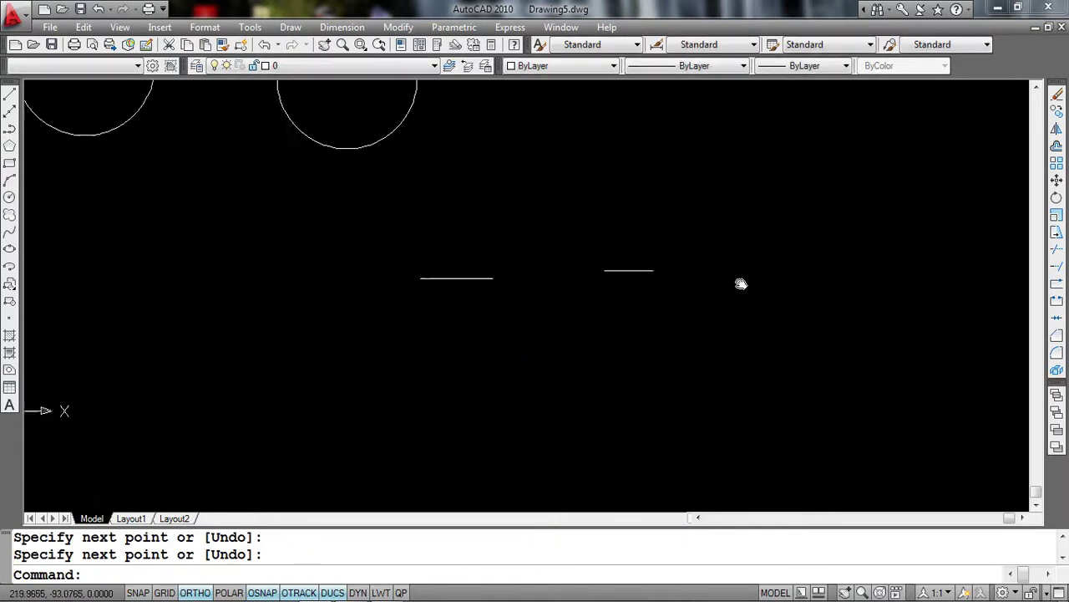
key("Return")
Step: Turn Ortho off with F8 and draw two long diagonal lines slanting up to the right
key("Return")
key("Return")
key("Return")
left_click(661, 391)
key("F8")
left_click(807, 234)
Step: Draw an inverted-V pair of slanted lines lower down
key("Return")
key("Return")
left_click(688, 414)
left_click(899, 332)
key("Return")
middle_click_drag(723, 458, 836, 266)
Step: Pan and zoom to bring the circles above back into view, cancelling a started circle command
key("Return")
left_click(460, 400)
left_click(553, 308)
key("Return")
key("Return")
left_click(603, 322)
left_click(684, 408)
left_click(649, 468)
key("Return")
middle_click_drag(549, 401, 673, 396)
scroll(674, 396, "down", 2)
middle_click_drag(604, 361, 460, 449)
scroll(647, 301, "up", 1)
middle_click_drag(647, 301, 678, 306)
type("c")
key("Return")
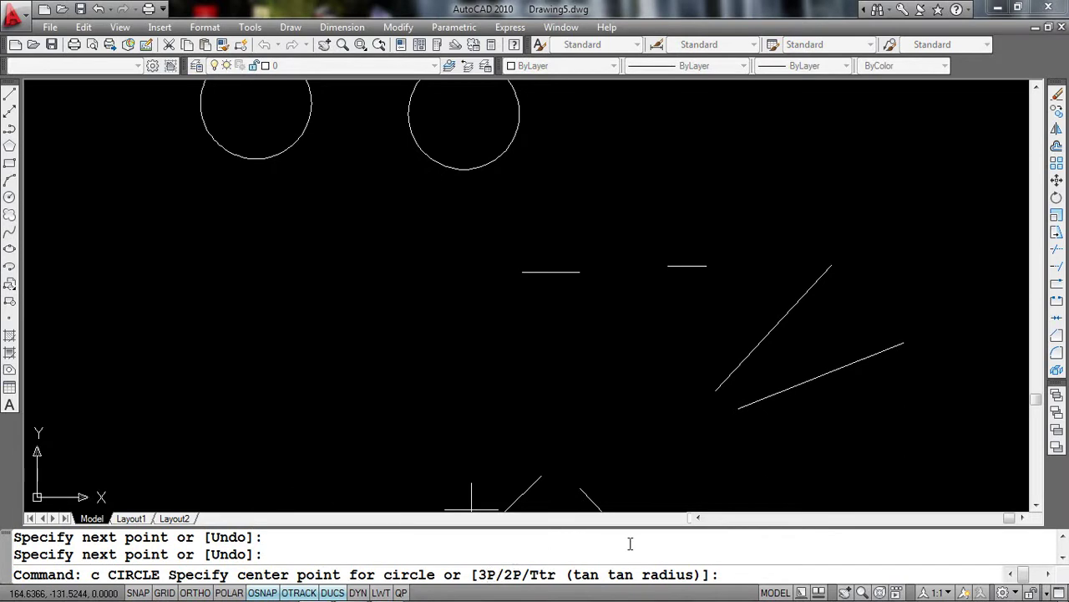
middle_click_drag(478, 470, 484, 434)
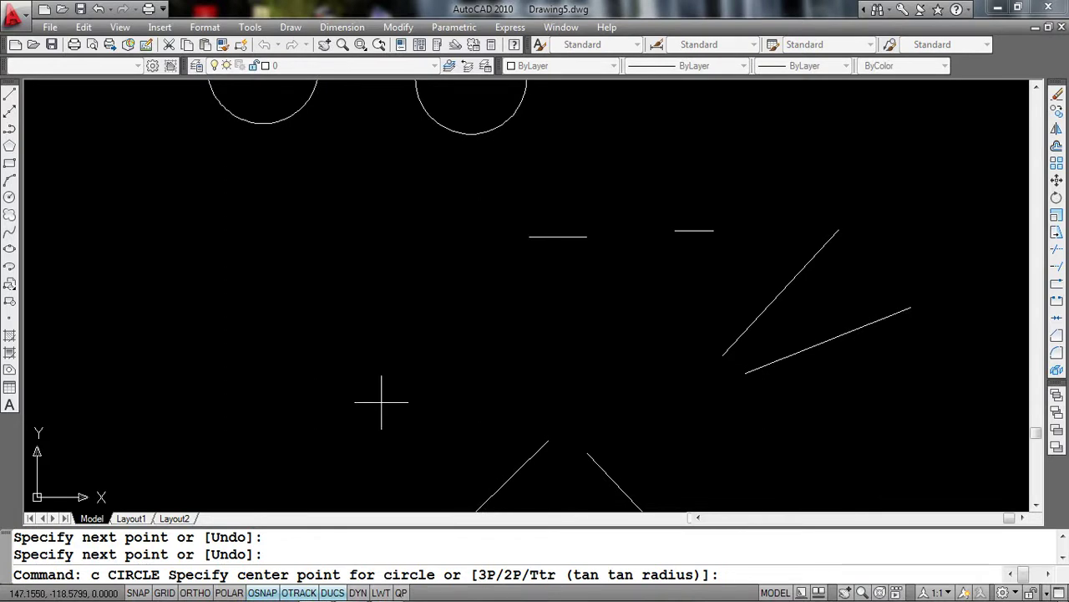
key("Escape")
Step: Draw two more short lines on the left to complete the three-line radiating group
type("l")
key("Return")
left_click(189, 383)
left_click(237, 363)
key("Return")
key("Return")
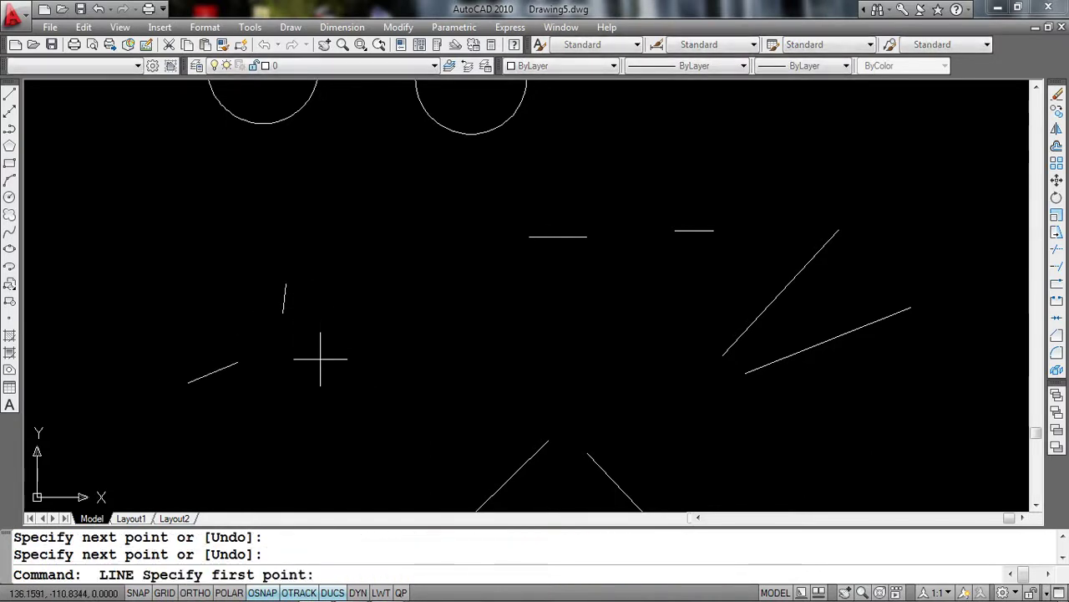
left_click(320, 359)
left_click(376, 381)
key("Return")
middle_click_drag(440, 404, 429, 334)
type("c")
key("Return")
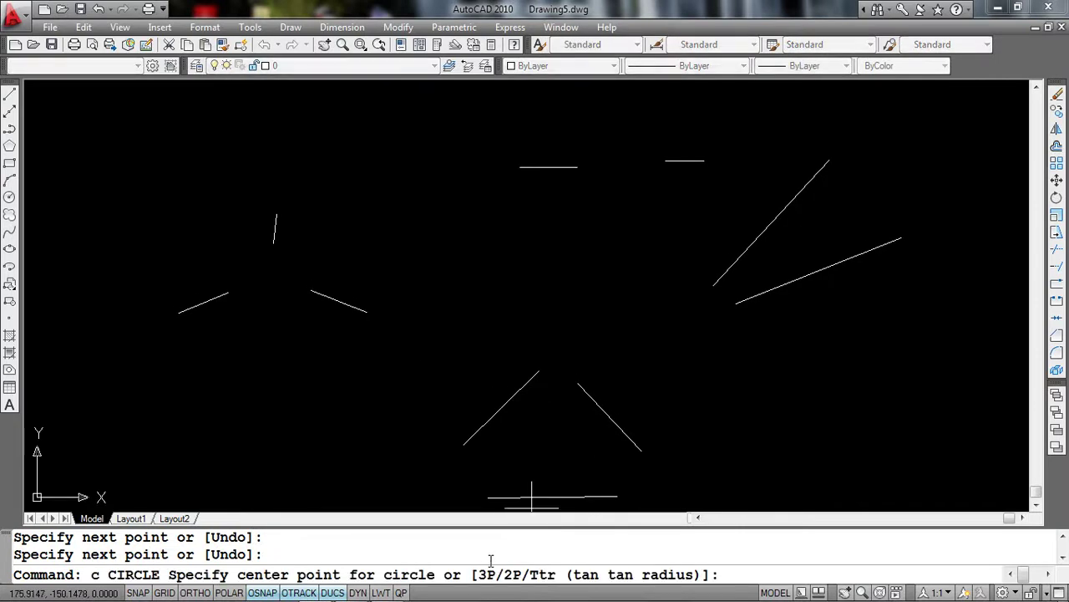
Step: Draw a 3P circle snapped to the inner ends of the three radiating lines, then zoom to check it
type("3p")
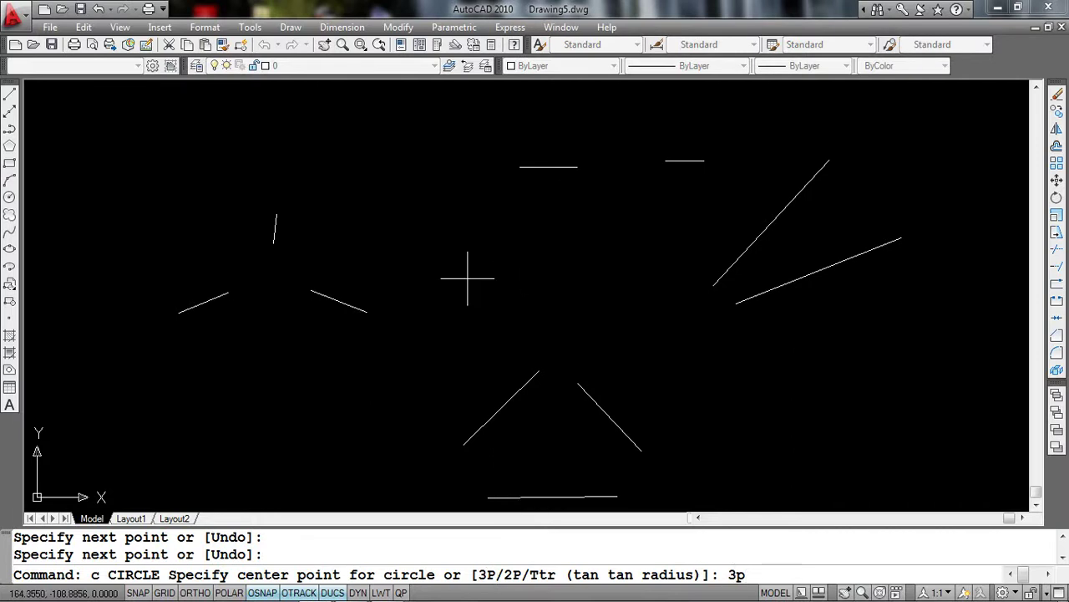
key("Return")
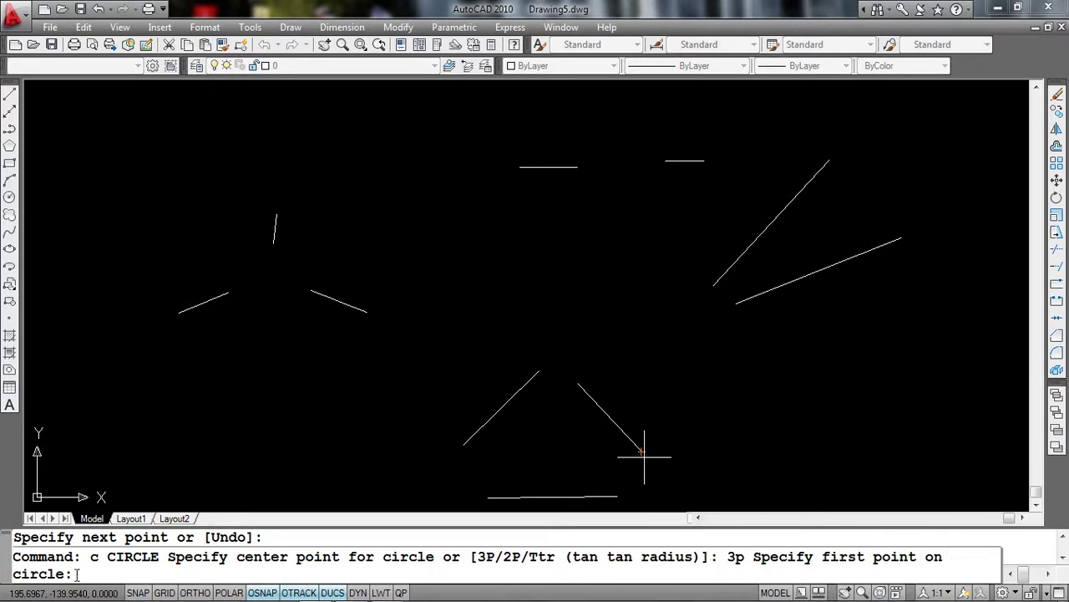
left_click(228, 293)
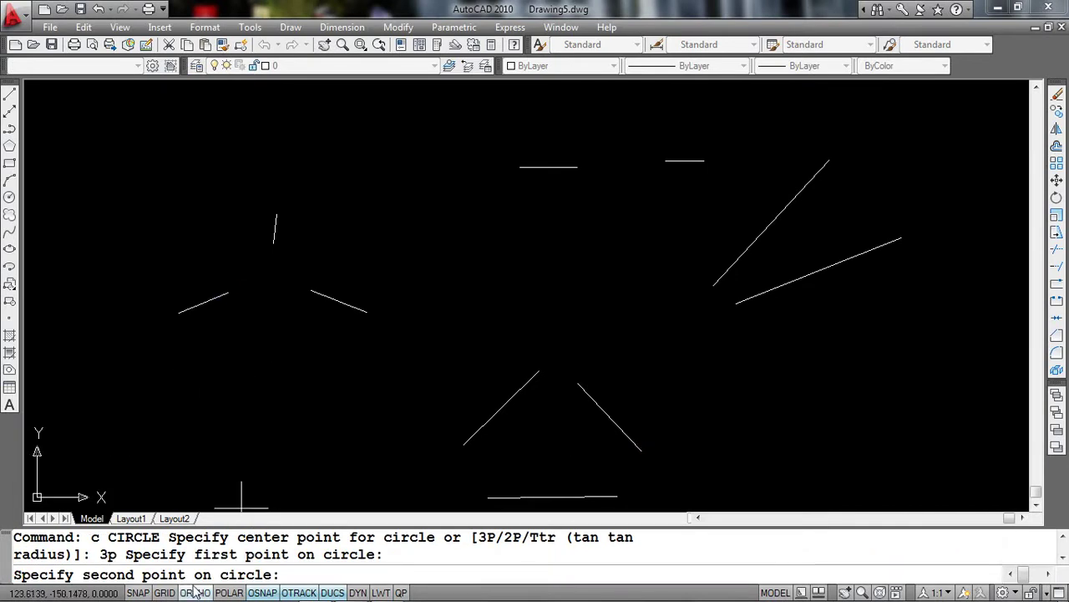
left_click(273, 243)
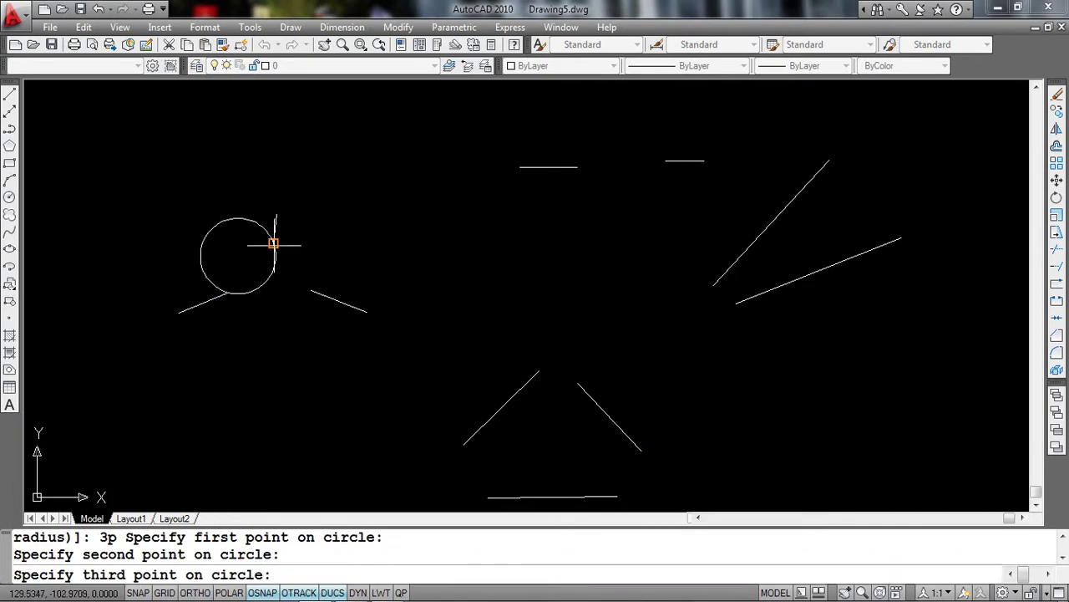
left_click(310, 291)
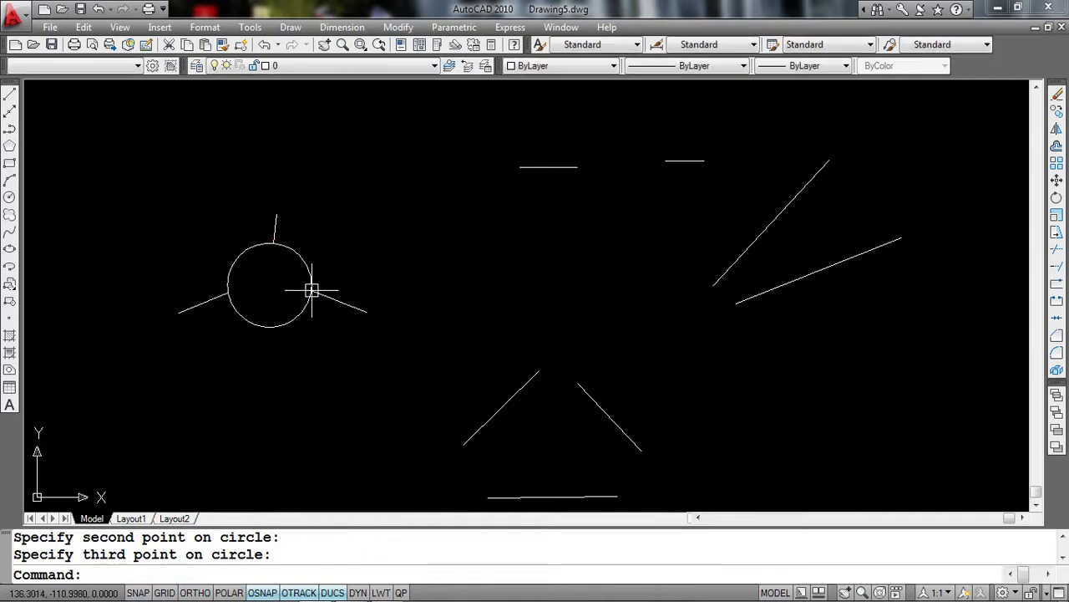
scroll(389, 420, "up", 3)
middle_click_drag(410, 401, 452, 423)
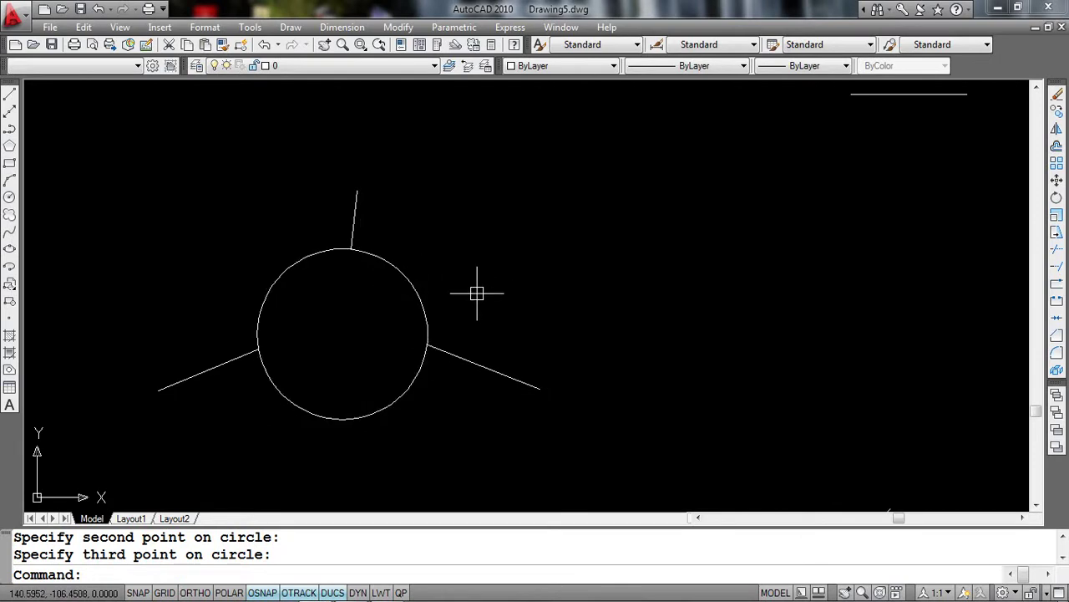
scroll(417, 310, "down", 2)
scroll(526, 325, "down", 2)
scroll(533, 323, "up", 2)
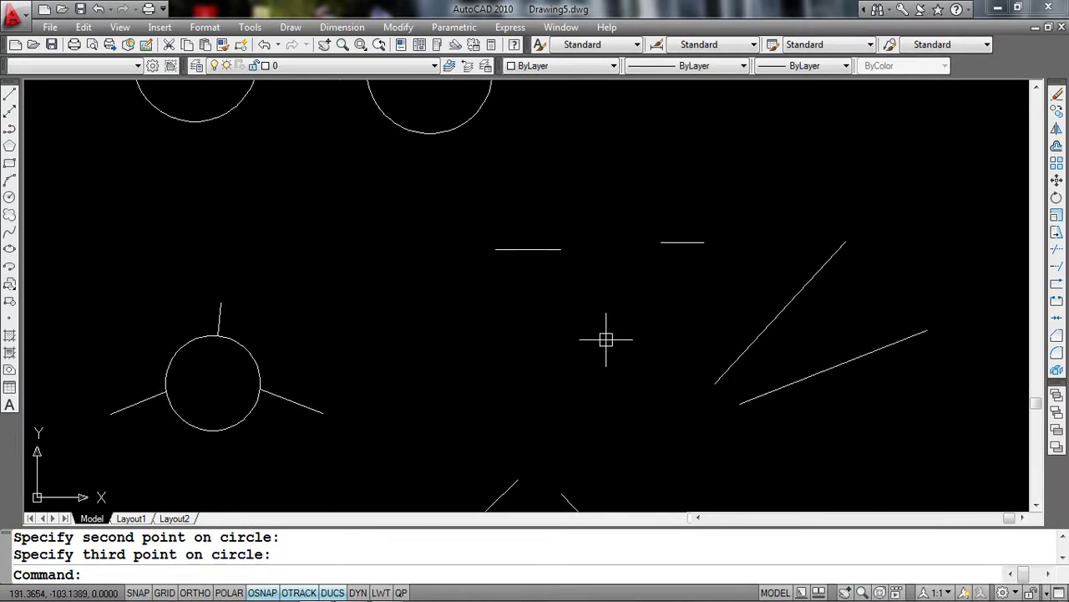
scroll(638, 303, "down", 2)
scroll(406, 354, "up", 1)
scroll(410, 296, "up", 2)
left_click(410, 296)
type("c")
key("Return")
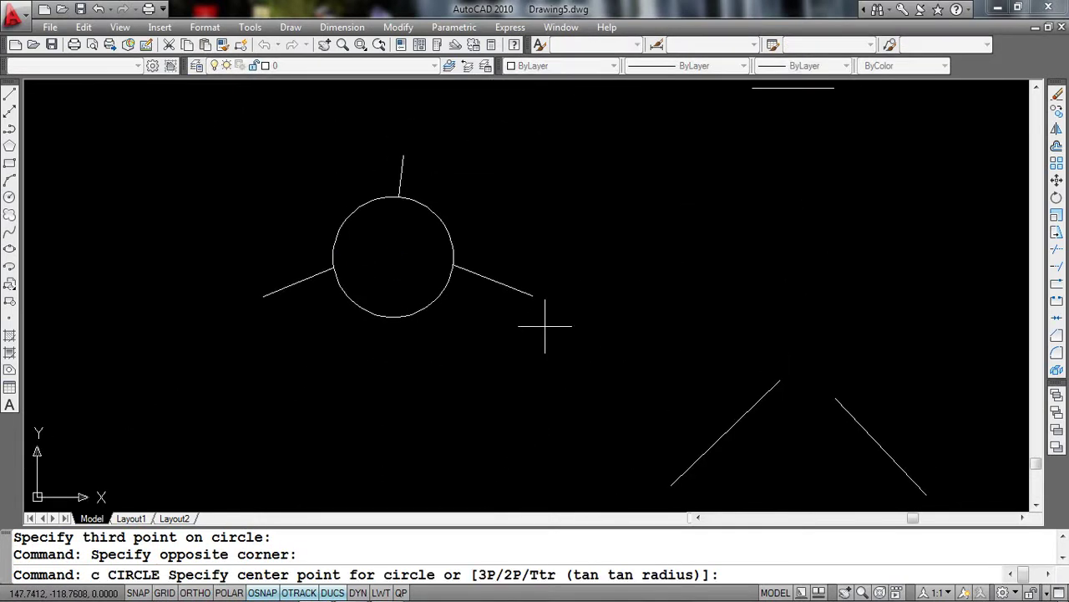
key("Escape")
key("Escape")
left_click(425, 359)
left_click(381, 288)
type("e")
key("Return")
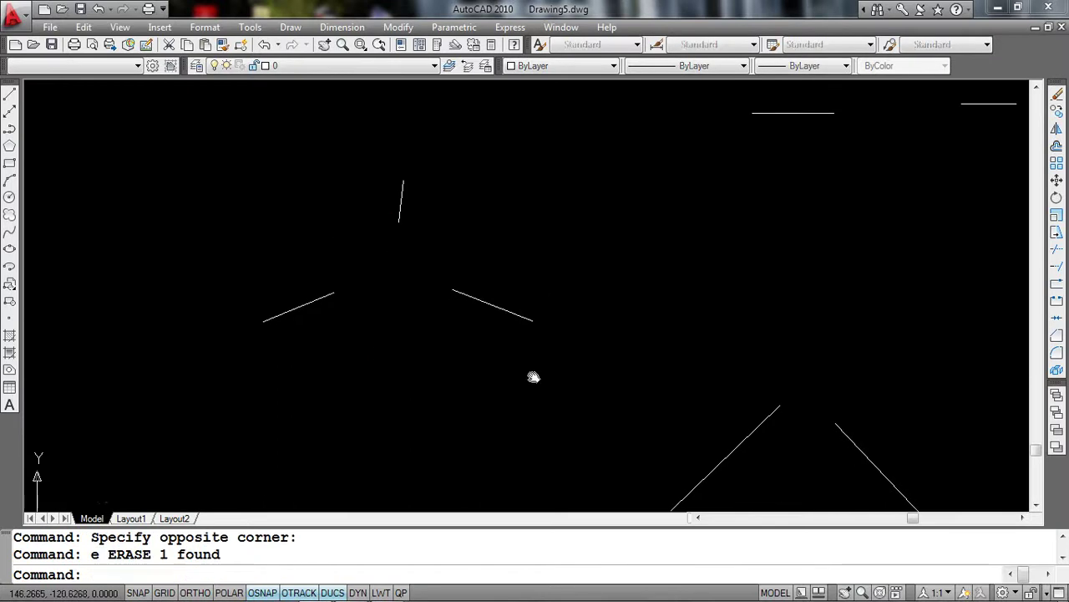
type("c")
key("Return")
type("3p")
key("Return")
left_click(334, 304)
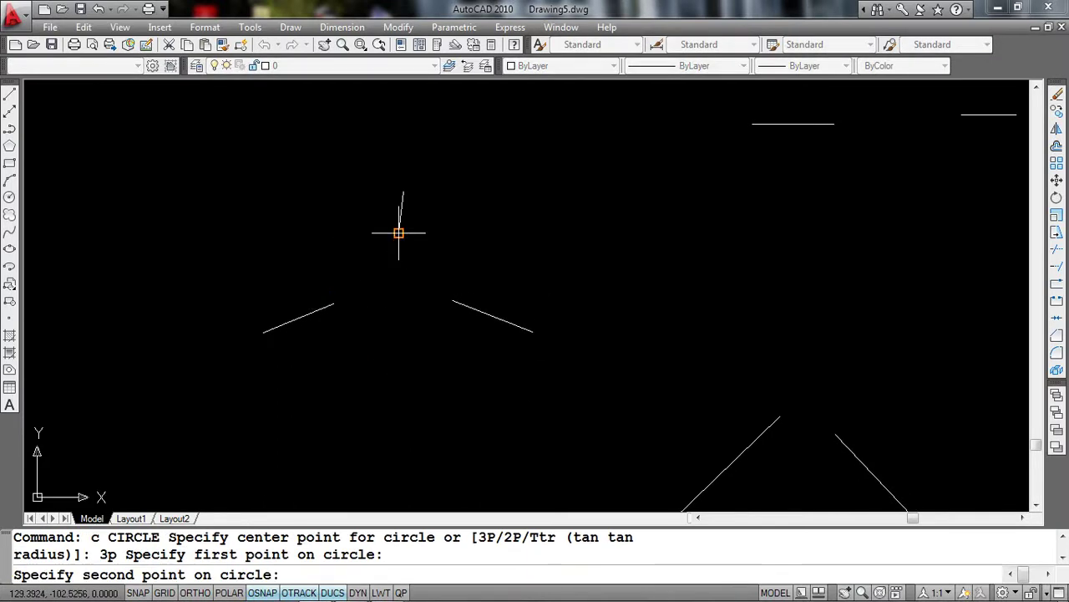
left_click(398, 233)
left_click(453, 301)
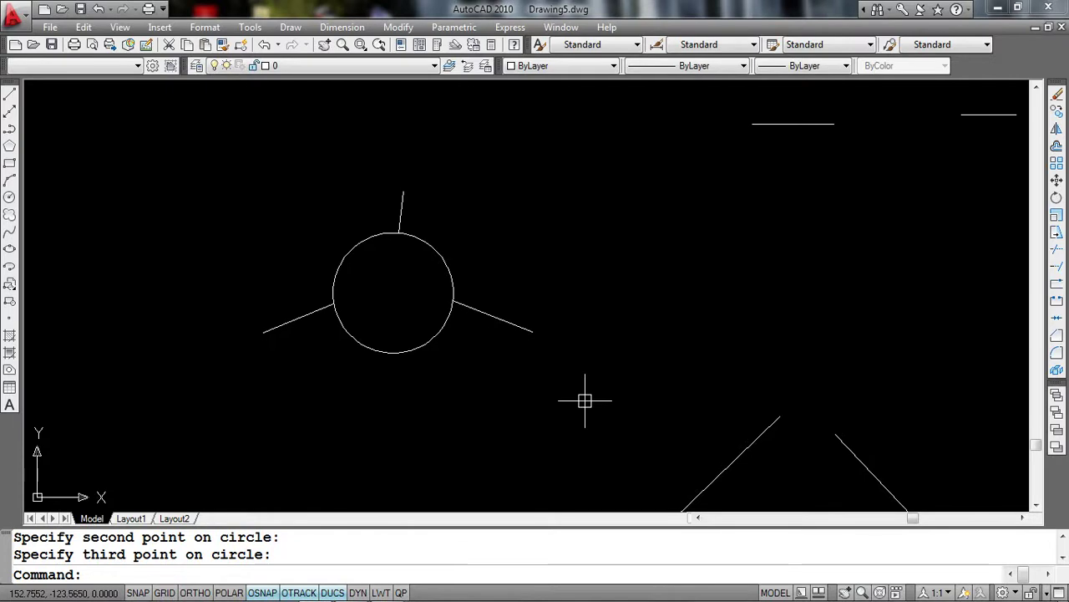
middle_click(583, 399)
middle_click(583, 399)
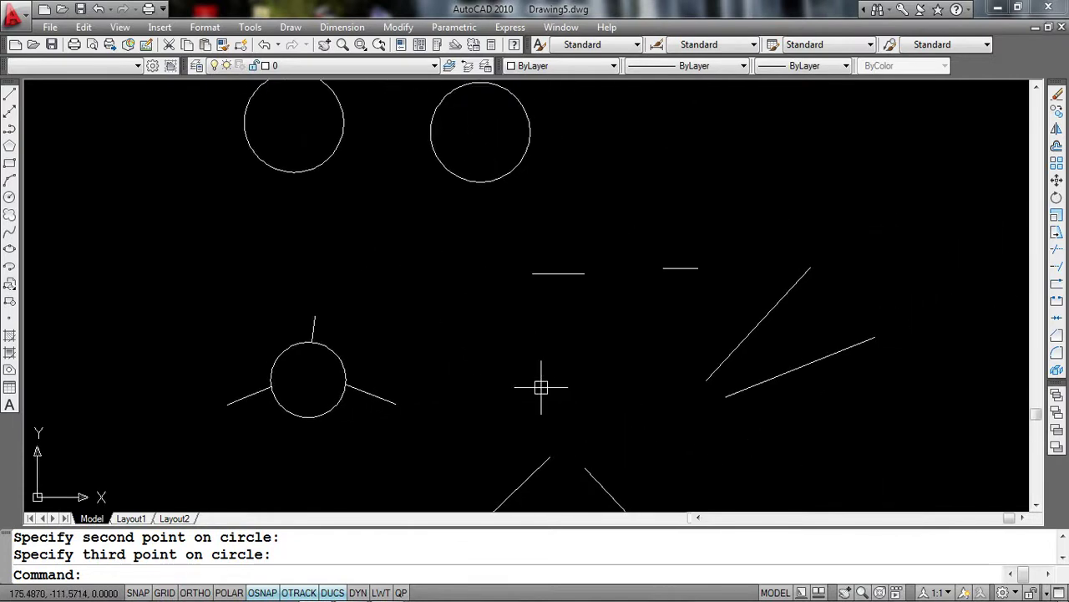
Step: Draw a 2P circle between the facing ends of the two horizontal dashes, then erase it
type("c")
key("Return")
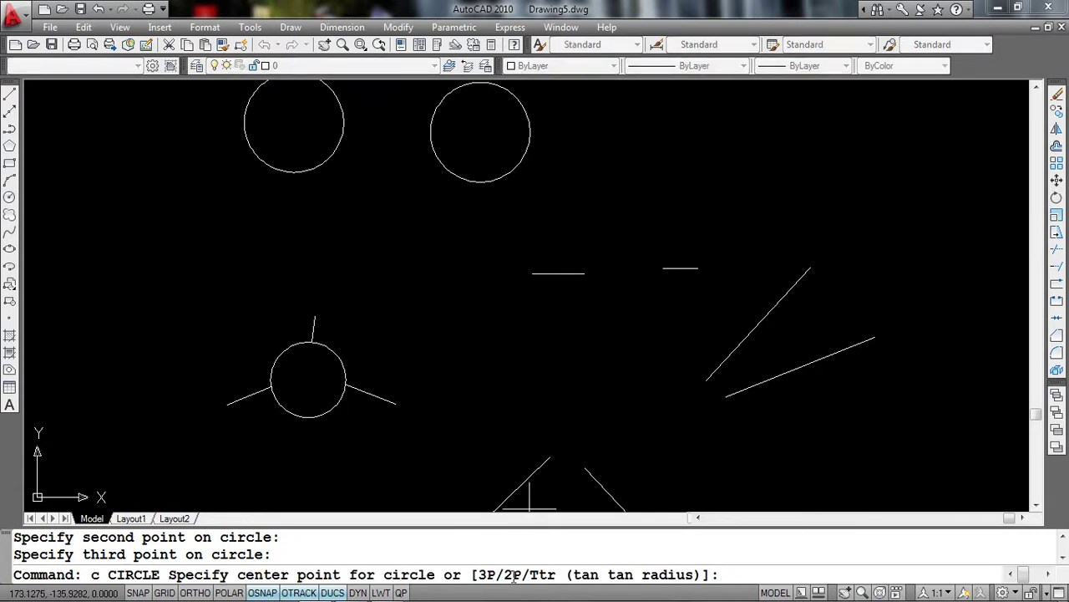
type("2p")
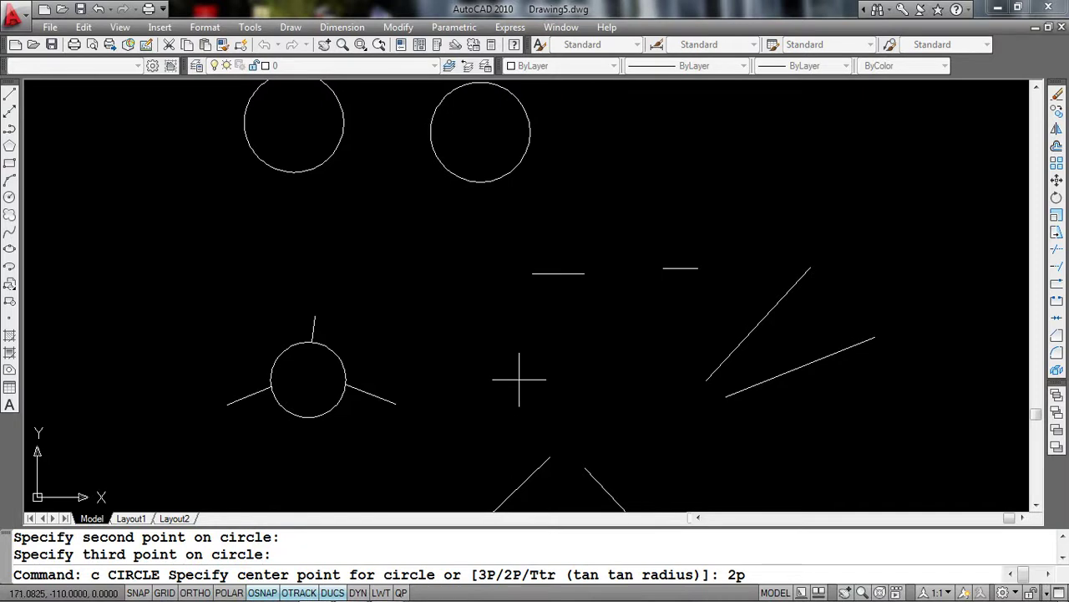
key("Return")
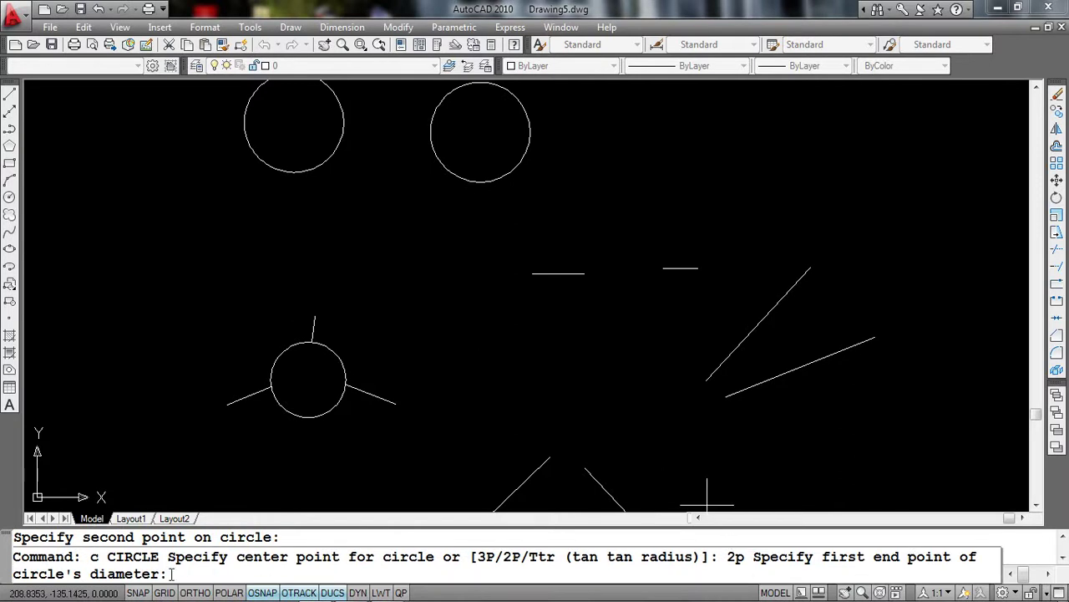
middle_click_drag(639, 358, 603, 417)
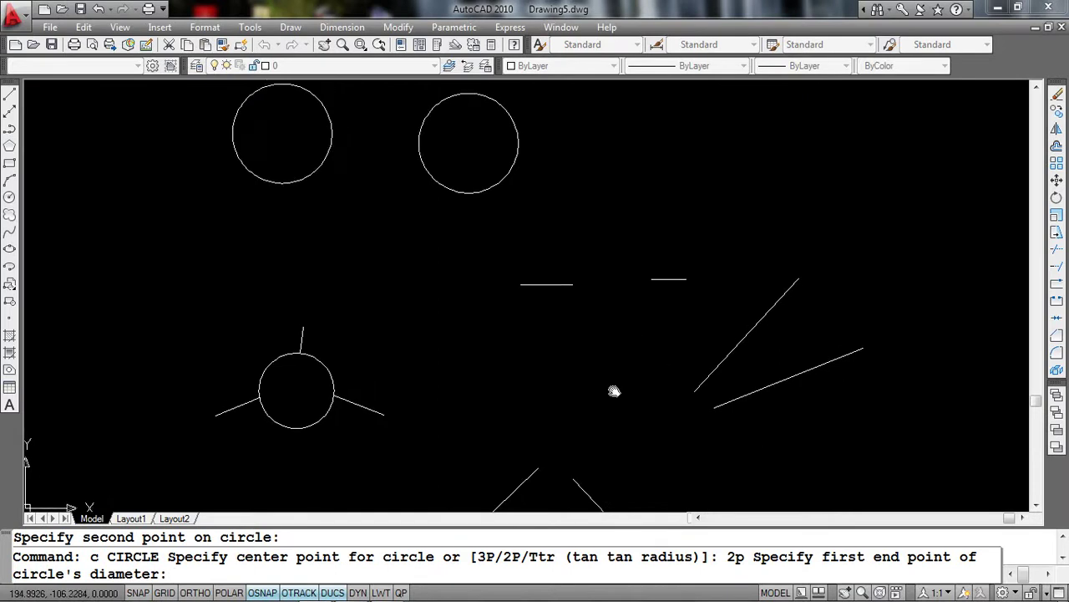
scroll(588, 382, "up", 2)
left_click(532, 304)
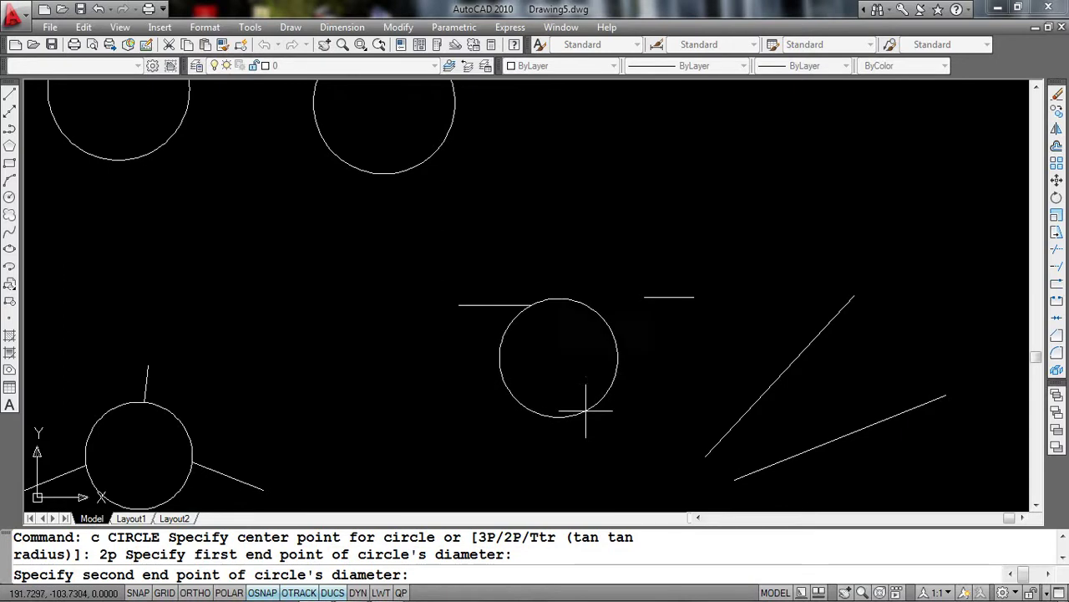
left_click(645, 297)
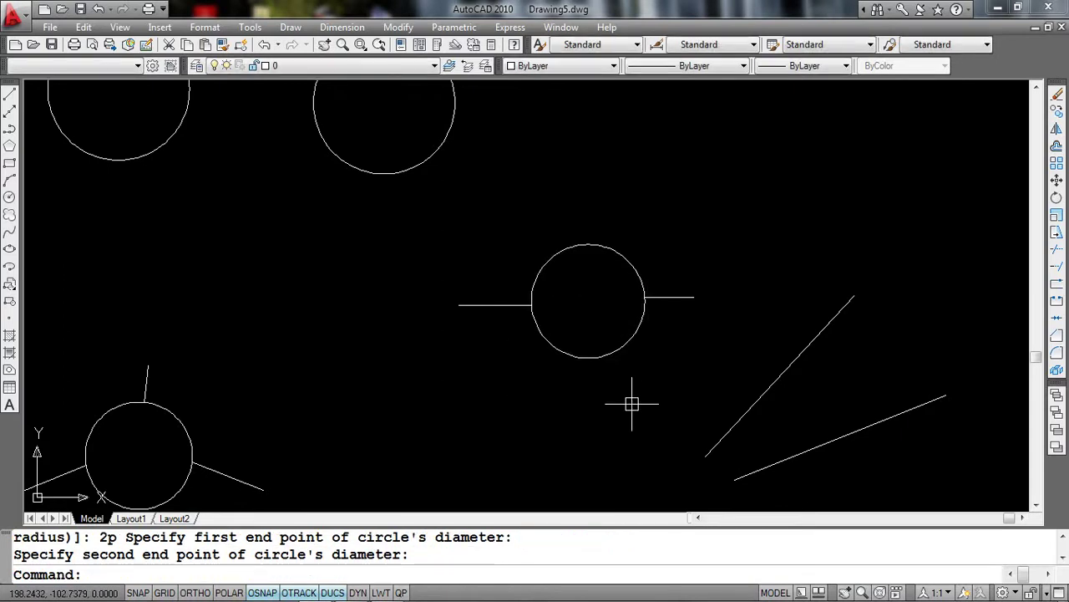
left_click_drag(643, 397, 594, 357)
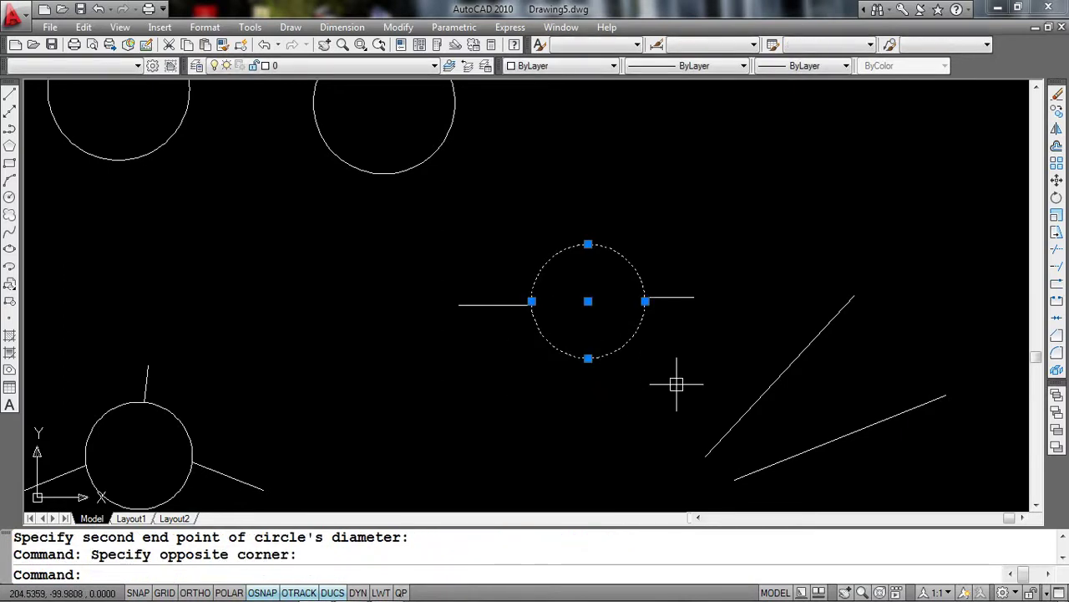
type("e")
key("Return")
Step: Redraw the 2P circle spanning the gap between the two horizontal dashes
middle_click_drag(680, 382, 554, 395)
type("c")
key("Return")
type("2p")
key("Return")
middle_click_drag(461, 304, 521, 321)
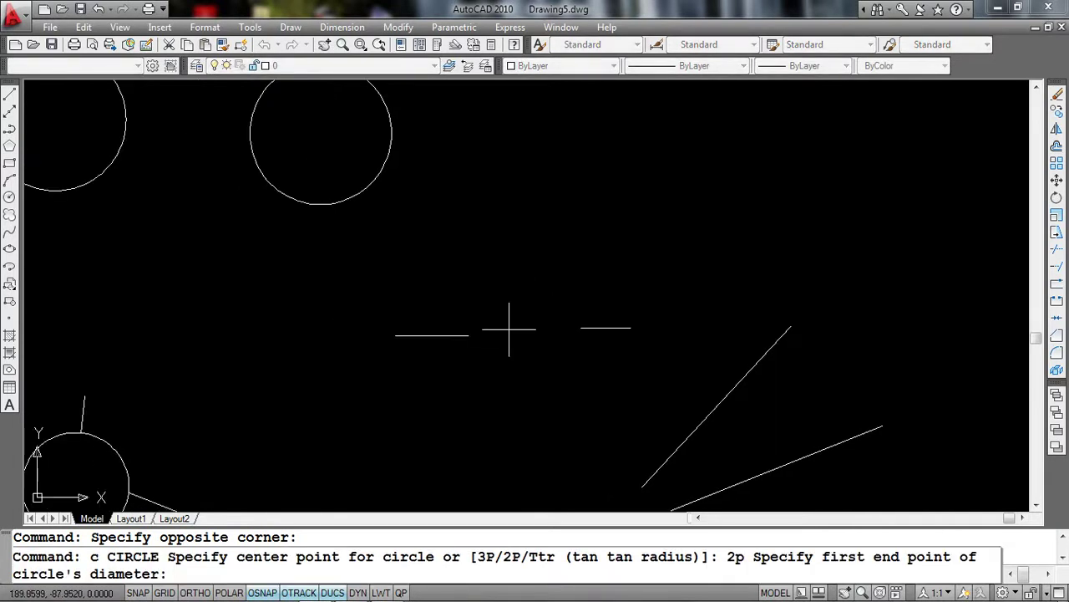
left_click(468, 335)
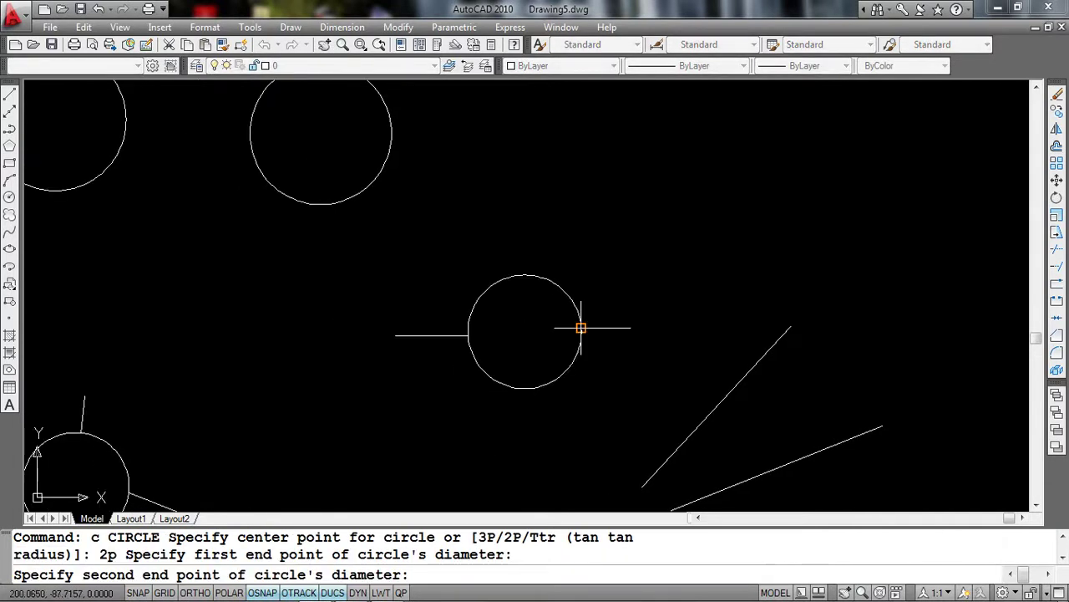
left_click(581, 327)
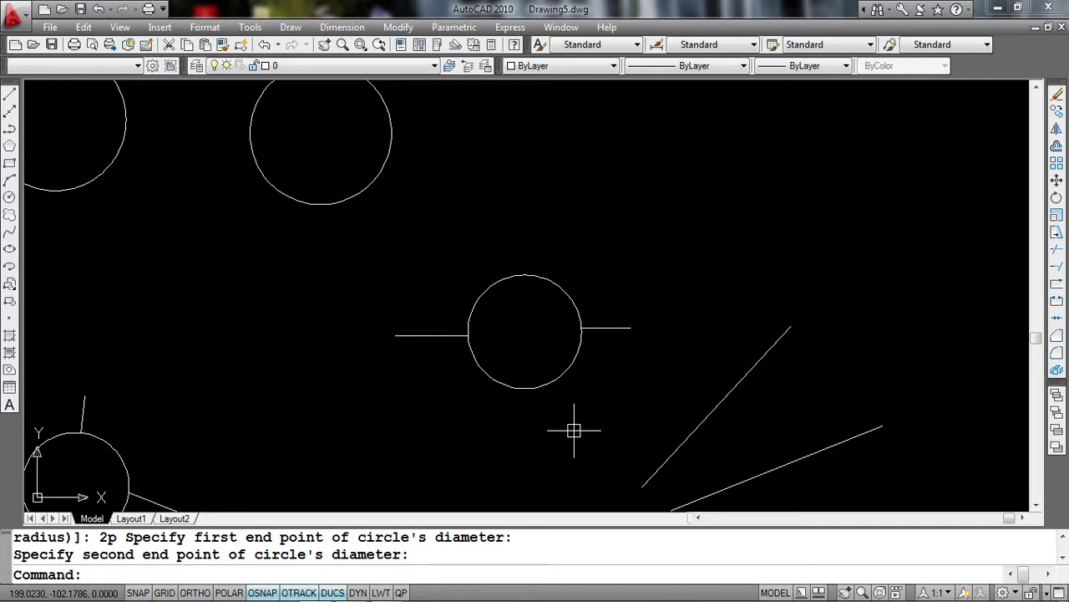
mouse_move(574, 430)
middle_mouse_down()
mouse_move(568, 365)
mouse_move(620, 324)
mouse_move(606, 306)
middle_mouse_up()
scroll(568, 365, "down", 2)
type("c")
key("Return")
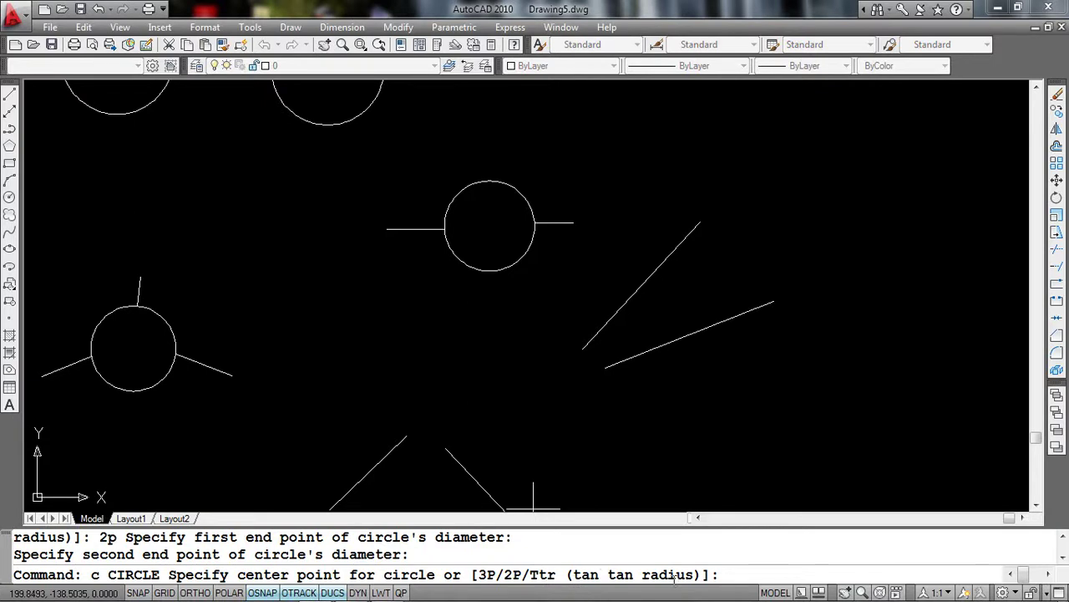
scroll(501, 307, "up", 2)
middle_click_drag(640, 358, 624, 460)
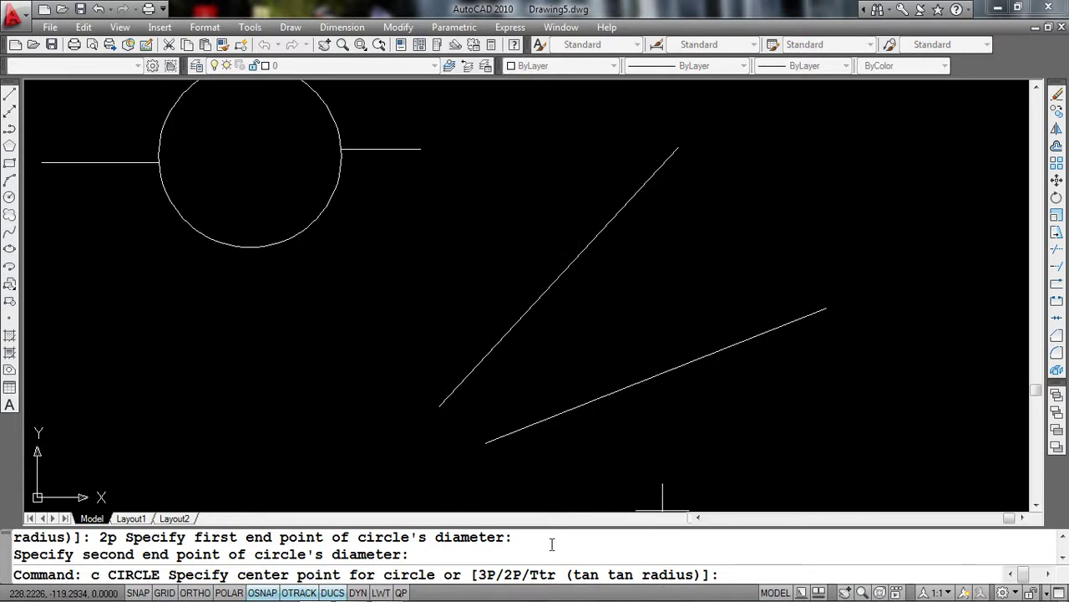
middle_click_drag(654, 302, 654, 286)
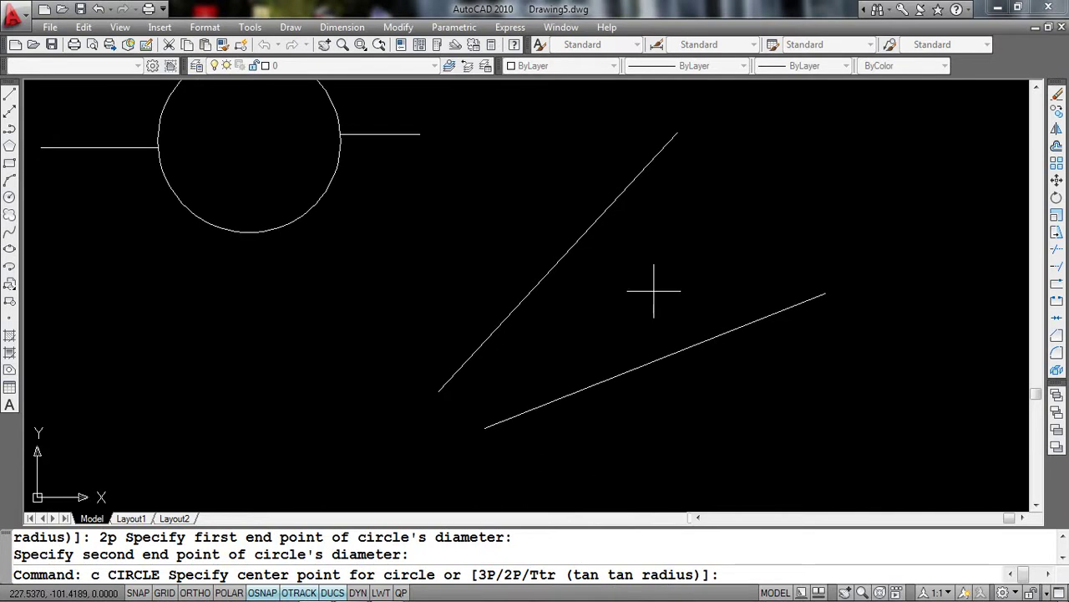
key("Escape")
key("Escape")
type("c")
key("Return")
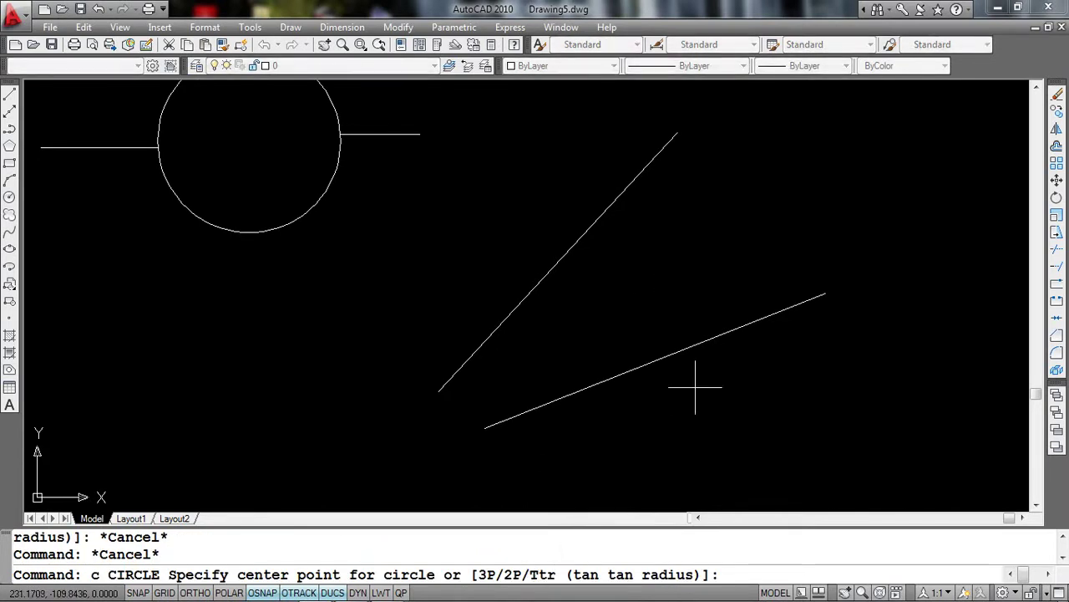
key("Return")
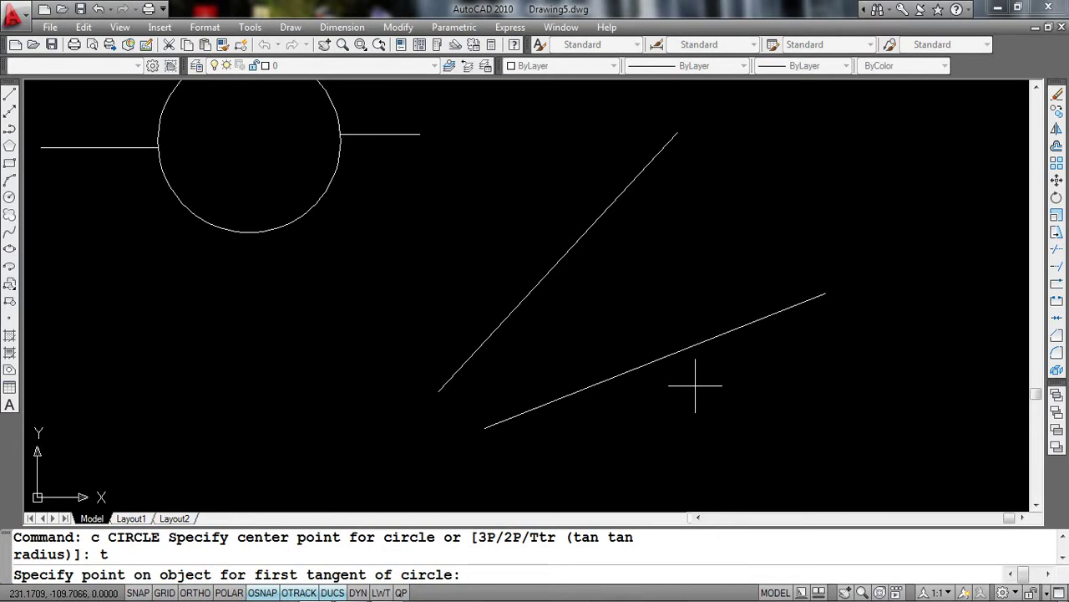
key("Escape")
key("Escape")
key("Escape")
Step: Draw a Tan-Tan-Radius circle of radius 10 tangent to both angled lines
type("c")
key("Return")
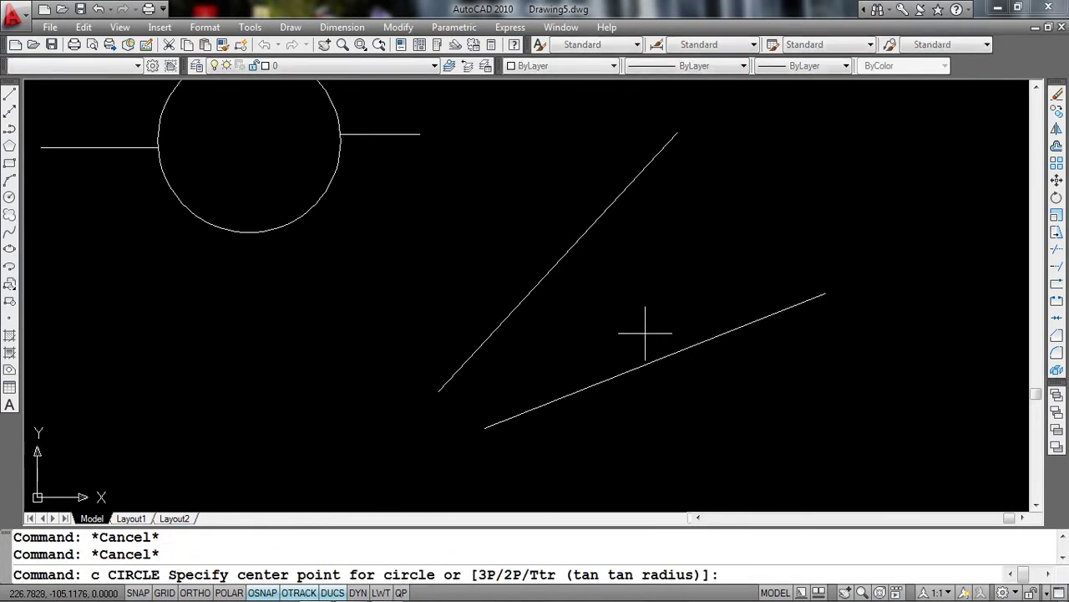
type("t")
key("Return")
middle_click_drag(733, 403, 696, 377)
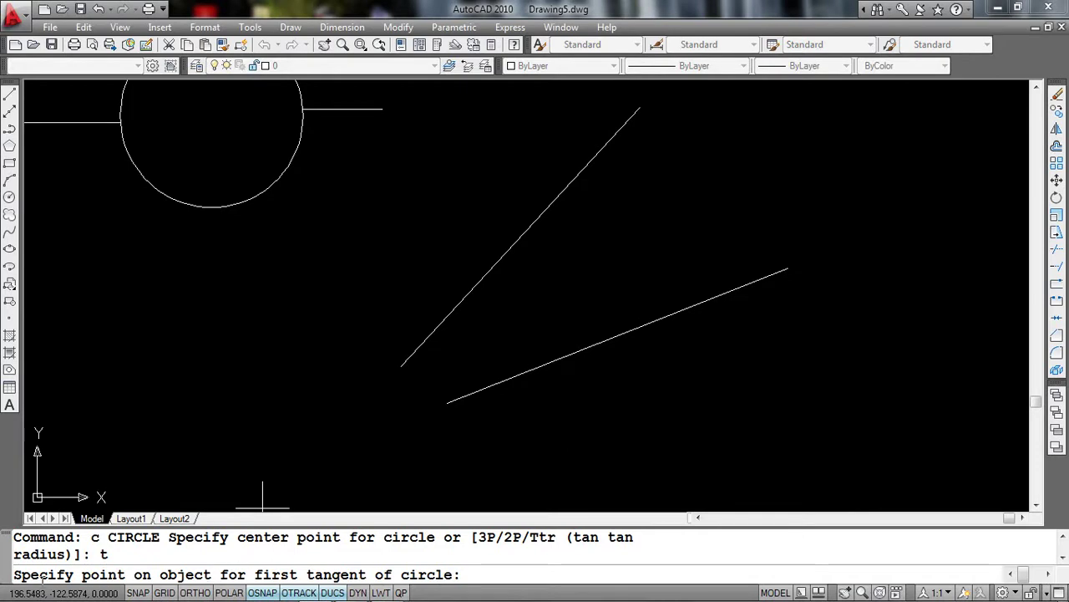
middle_click_drag(582, 415, 563, 421)
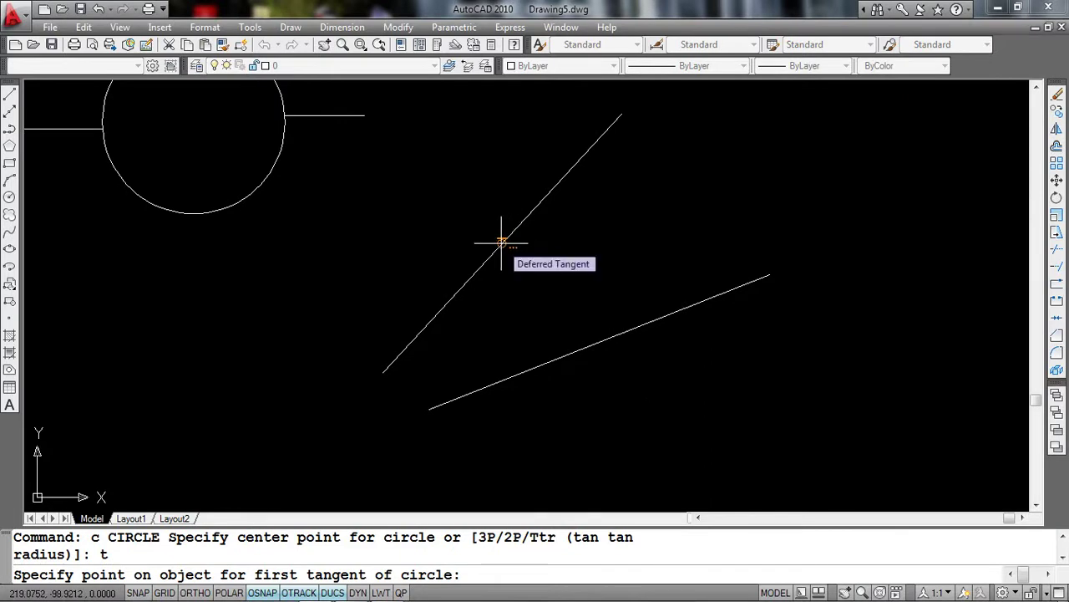
left_click(501, 242)
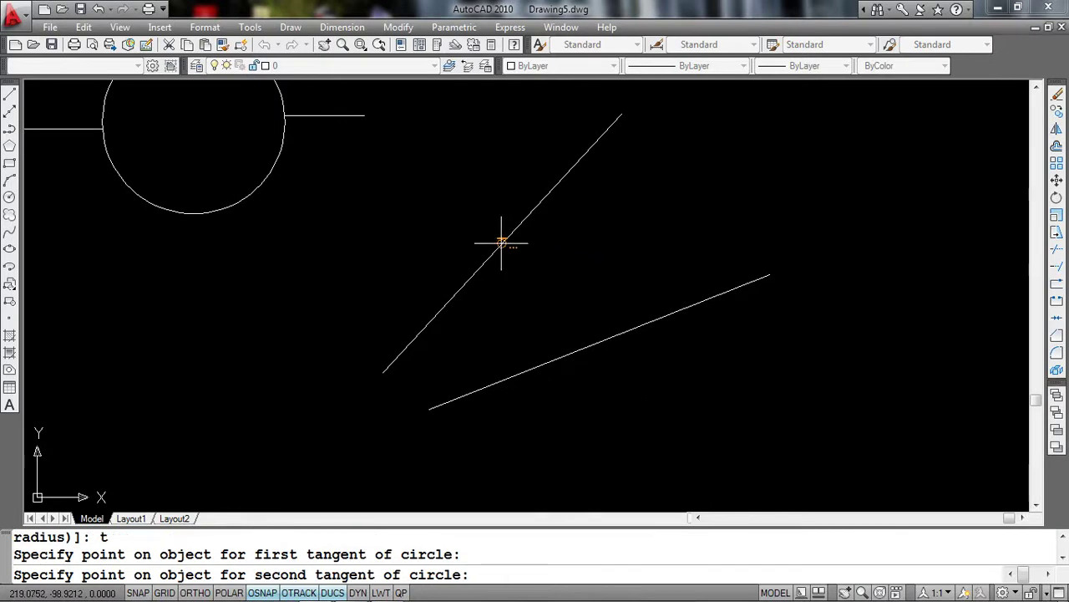
left_click(591, 341)
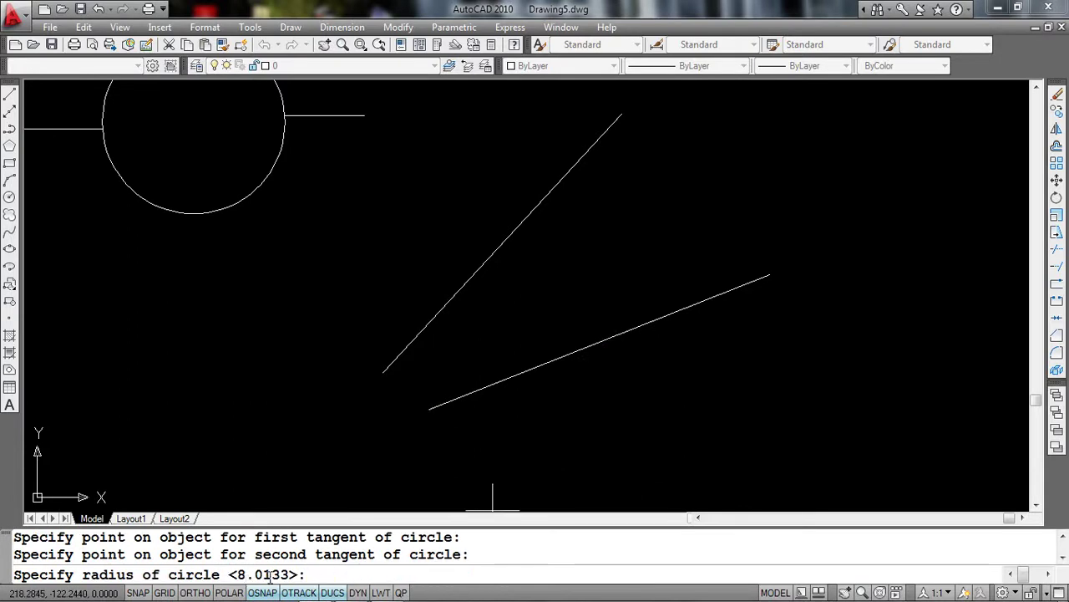
type("10")
key("Return")
Step: Zoom in to inspect the radius-10 circle, then select it with a crossing window and erase it
scroll(635, 413, "down", 2)
scroll(626, 350, "up", 1)
scroll(577, 251, "up", 3)
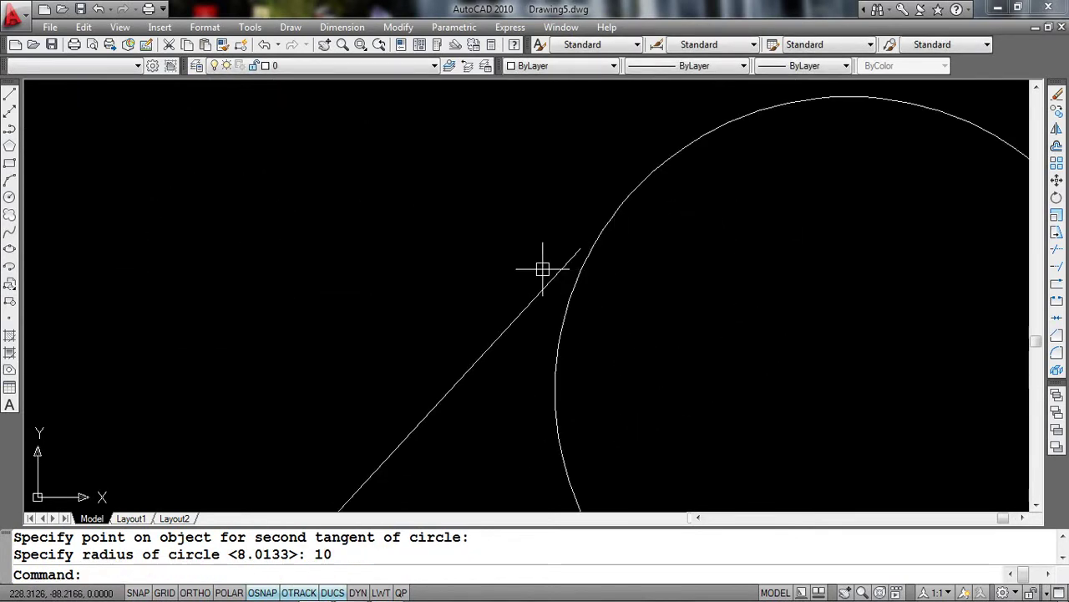
scroll(577, 280, "down", 3)
scroll(618, 303, "up", 3)
scroll(711, 136, "down", 2)
scroll(663, 299, "down", 2)
scroll(663, 298, "up", 2)
scroll(670, 282, "up", 1)
left_click_drag(824, 237, 683, 276)
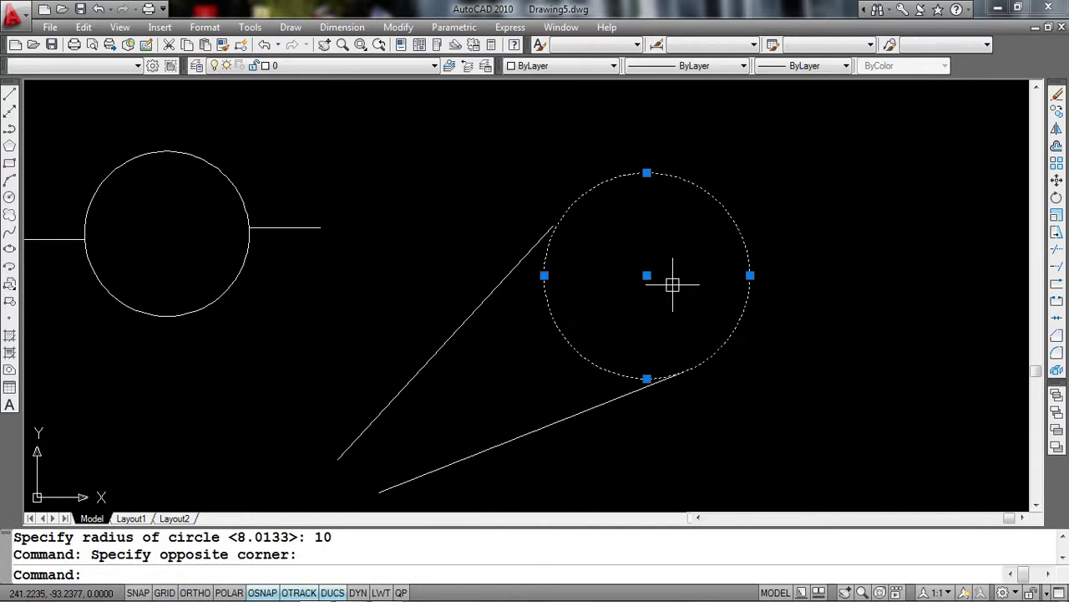
type("e")
key("Return")
Step: Draw a Tan-Tan-Radius circle of radius 5 tangent to both angled lines
middle_click_drag(536, 390, 623, 312)
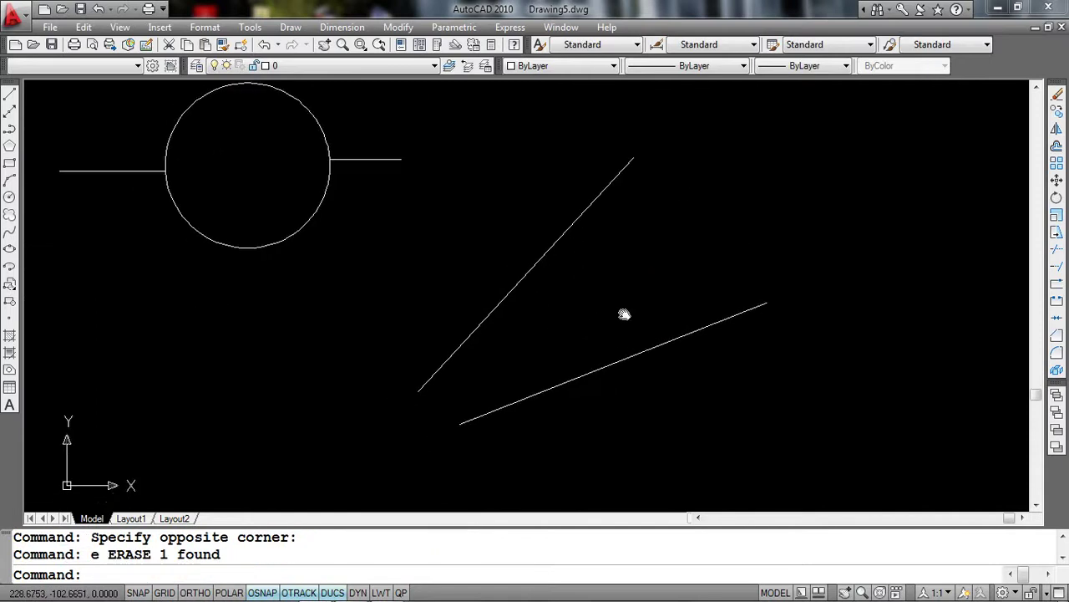
type("c")
key("Return")
type("t")
key("Return")
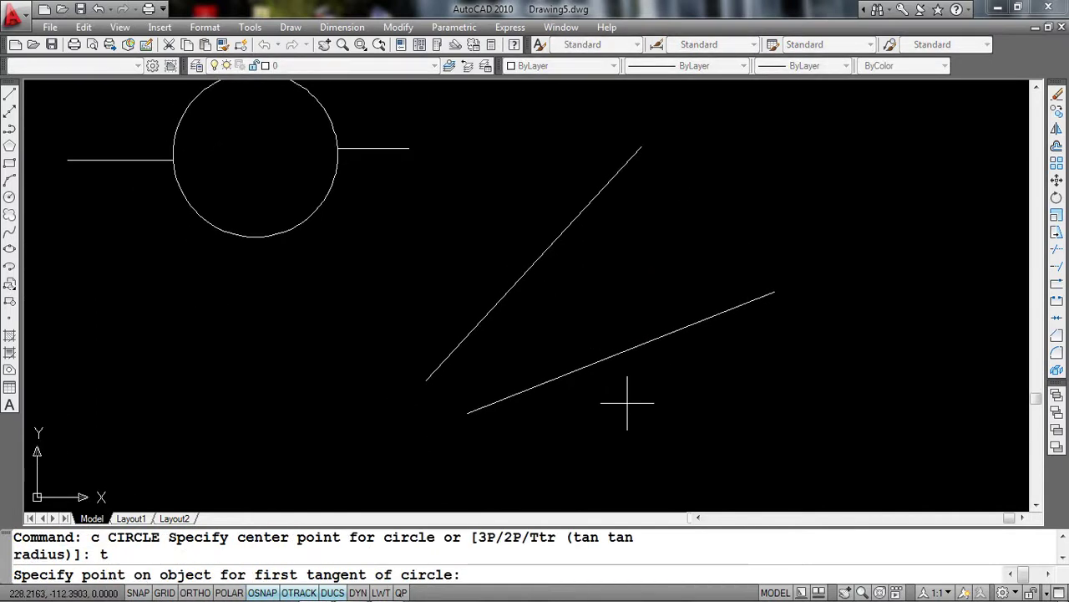
middle_click_drag(625, 401, 630, 382)
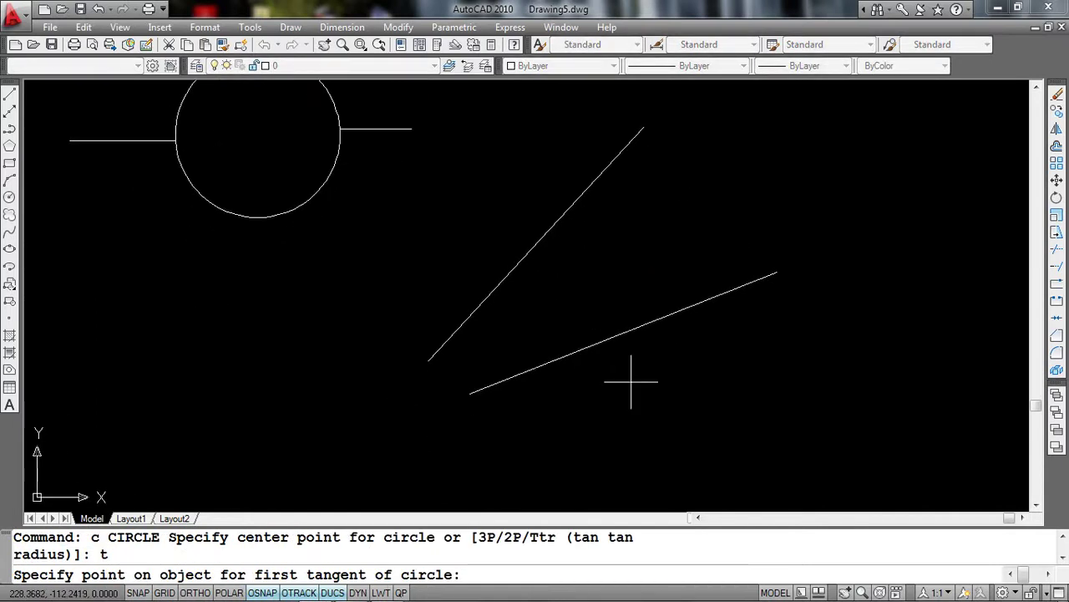
left_click(540, 244)
left_click(616, 336)
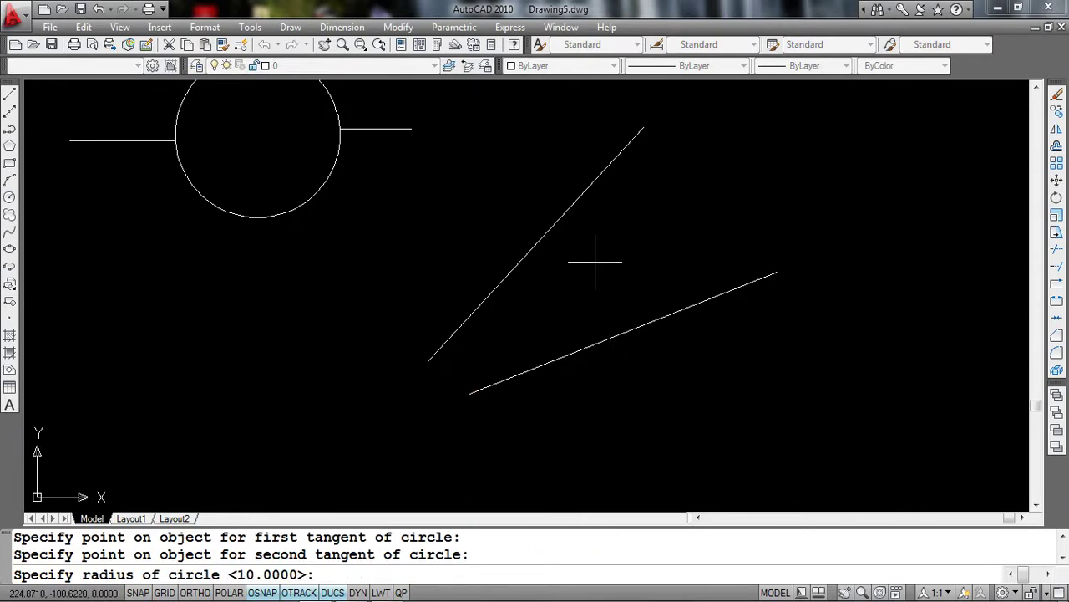
type("5")
key("Return")
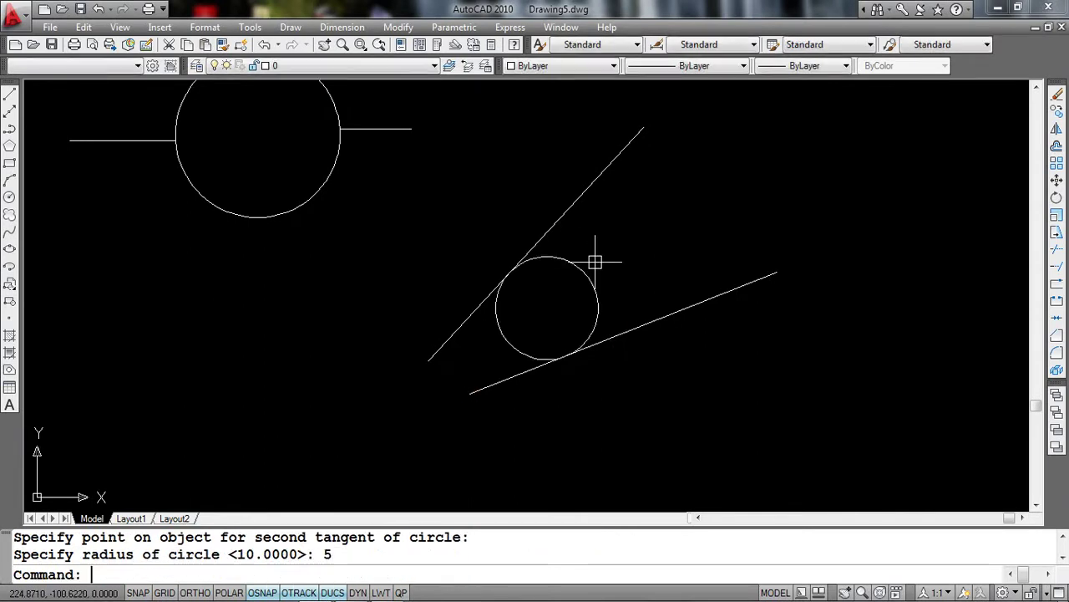
Step: Zoom in to check the radius-5 circle, then select and erase it
scroll(660, 392, "up", 2)
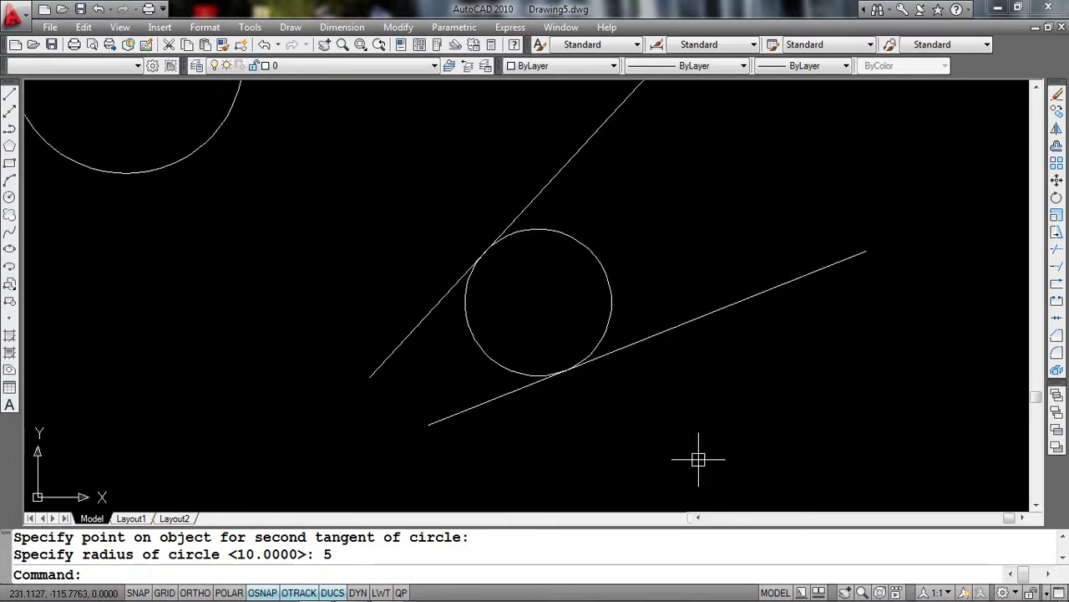
scroll(568, 213, "up", 2)
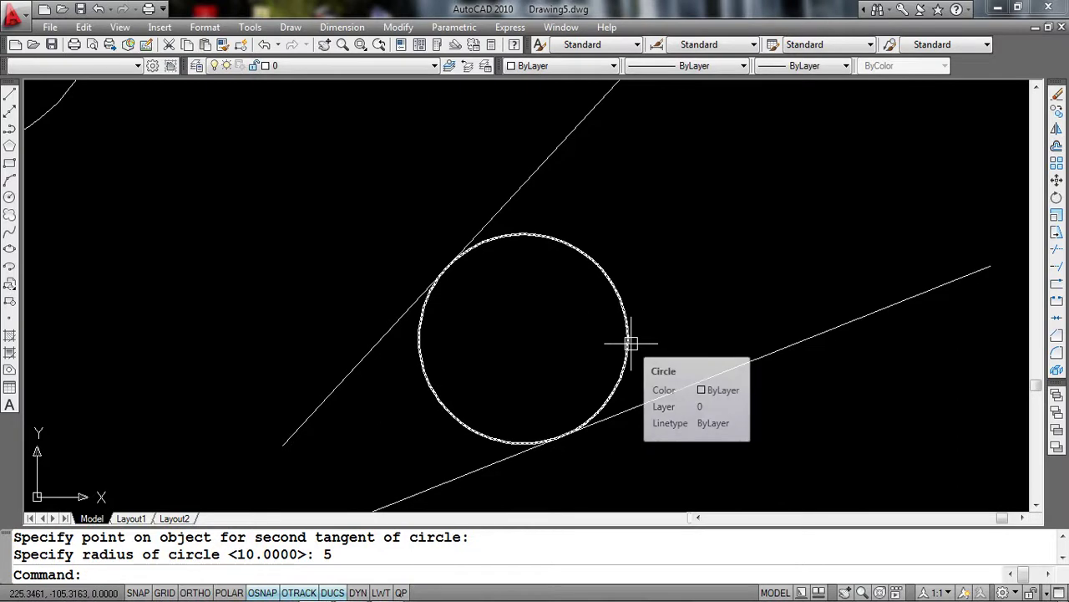
scroll(643, 355, "down", 5)
scroll(657, 370, "up", 1)
scroll(657, 372, "up", 2)
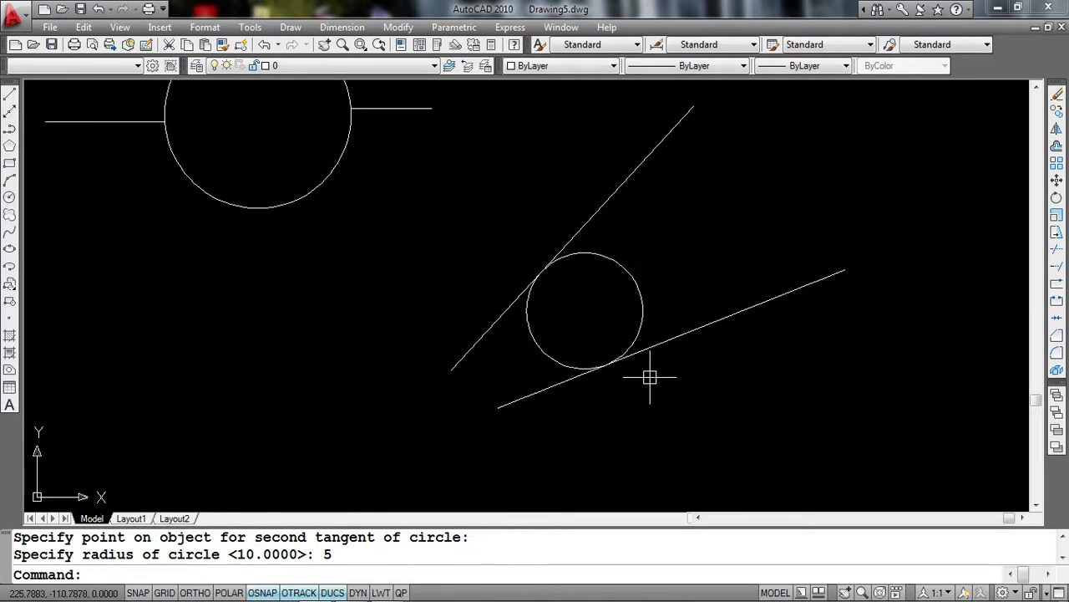
middle_click_drag(549, 406, 602, 394)
left_click_drag(711, 330, 680, 282)
key("e")
key("Return")
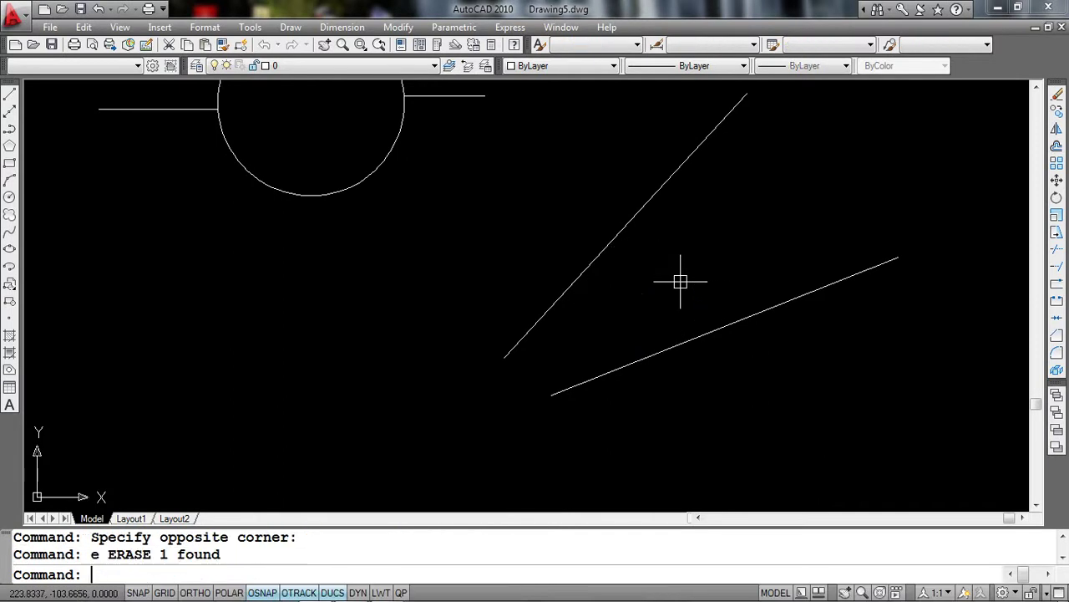
Step: Draw a Tan-Tan-Radius circle of radius 8 tangent to both angled lines
middle_click_drag(680, 282, 685, 306)
type("c")
key("Return")
type("t")
key("Return")
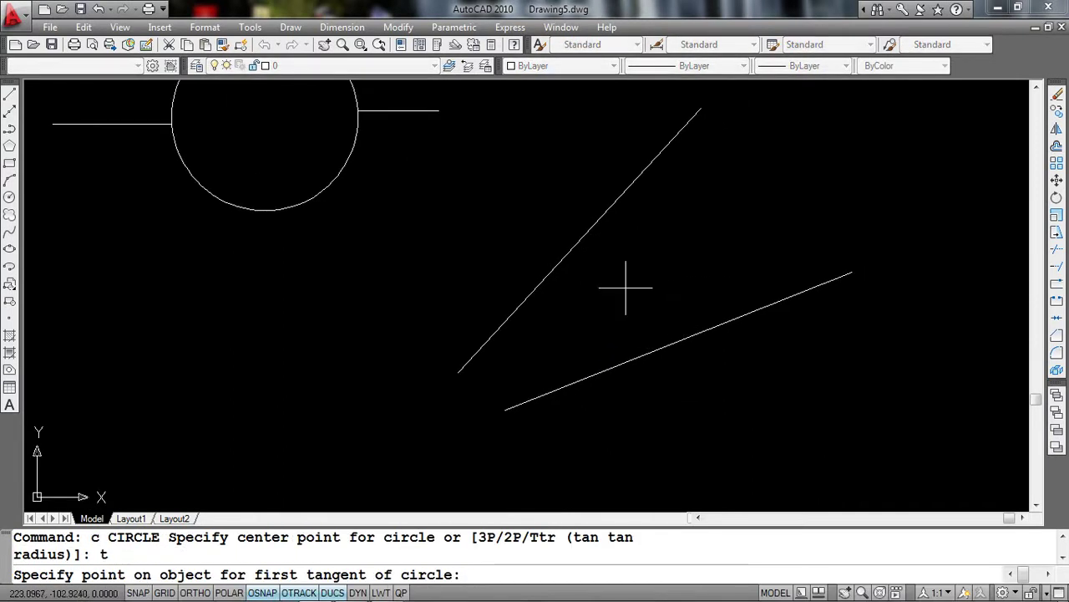
left_click(590, 233)
left_click(678, 343)
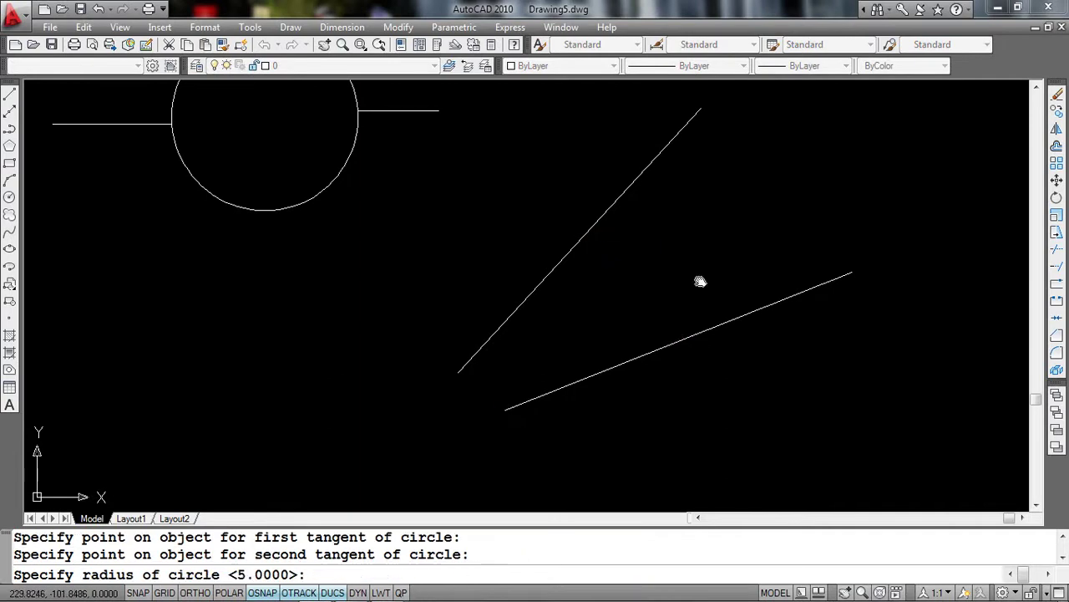
middle_click_drag(695, 269, 680, 280)
type("8")
key("Return")
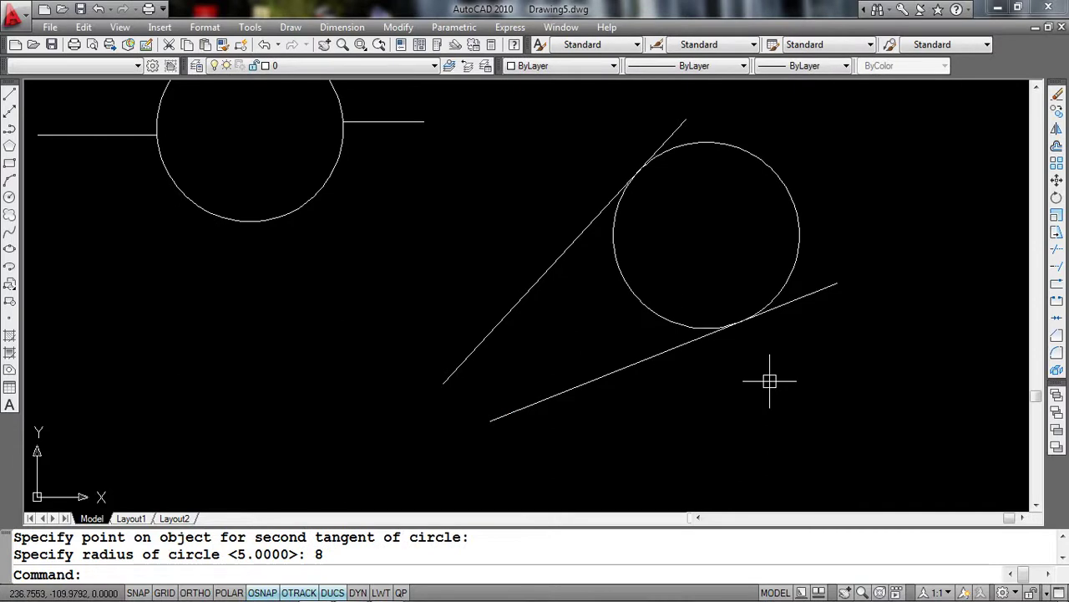
Step: Zoom out and pan to show all the circle examples in the drawing
middle_click_drag(768, 376, 692, 406)
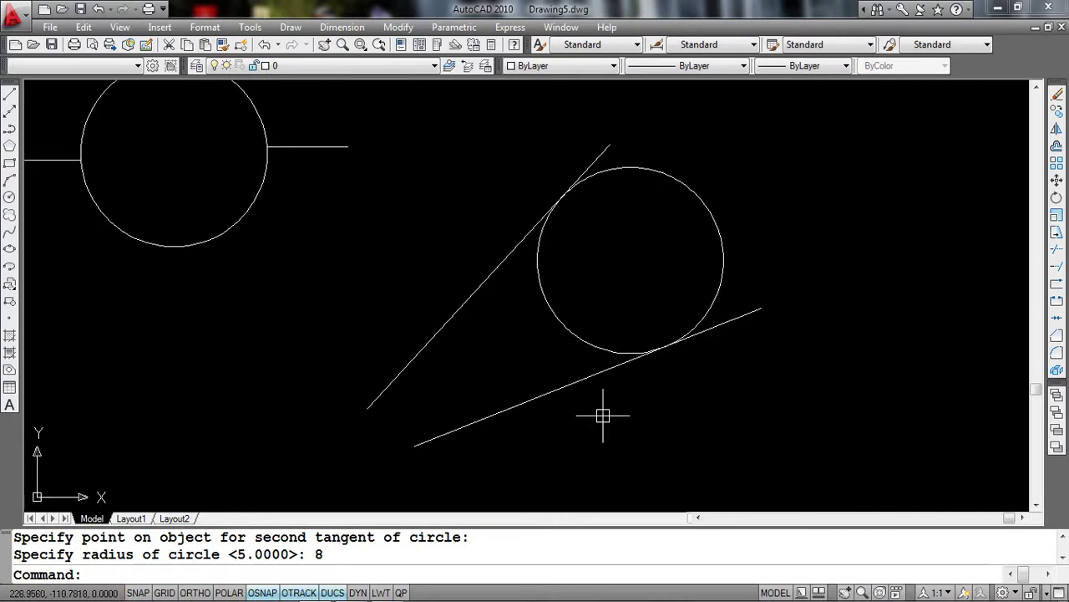
scroll(716, 423, "down", 2)
scroll(573, 382, "down", 1)
scroll(658, 383, "down", 3)
middle_click_drag(658, 383, 654, 307)
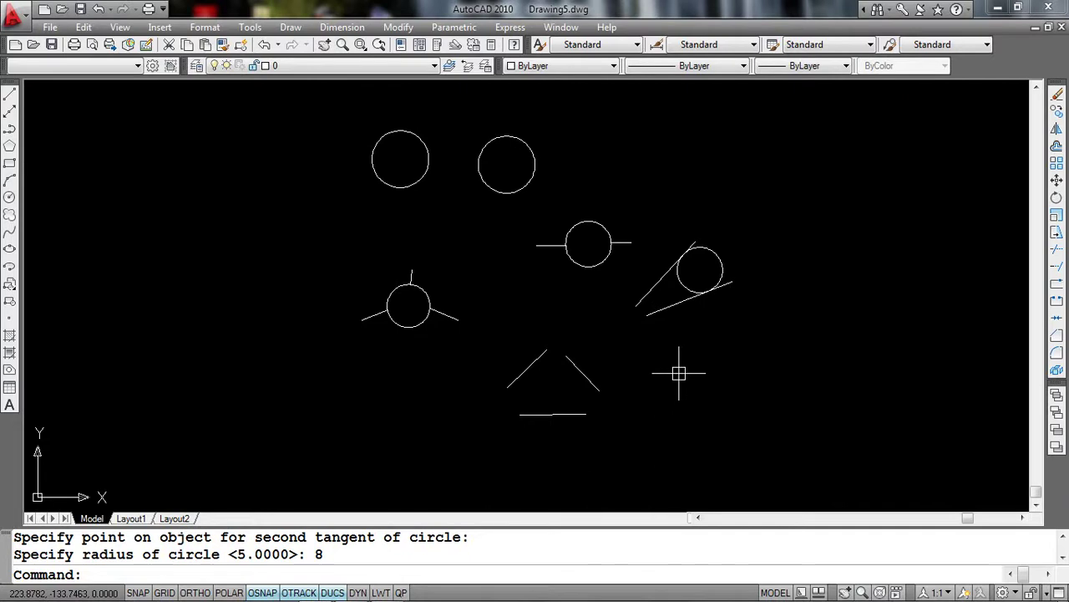
Step: Cancel the pending circle command and go to the Draw menu for Circle > Tan, Tan, Tan
type("c")
key("Return")
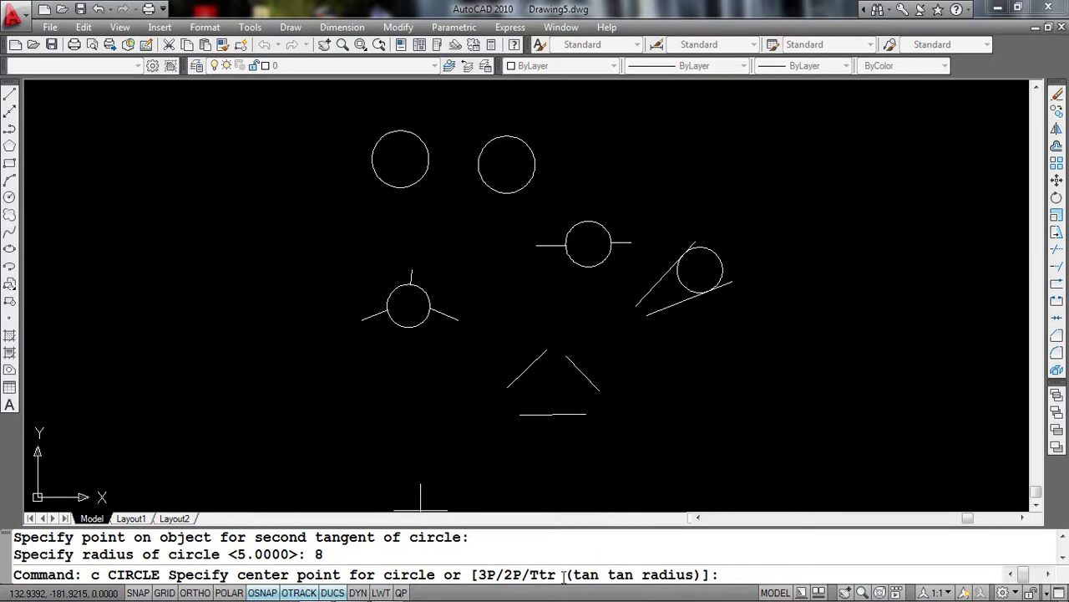
mouse_move(561, 289)
middle_mouse_down()
mouse_move(573, 313)
mouse_move(497, 302)
middle_mouse_up()
key("Escape")
key("Escape")
key("Escape")
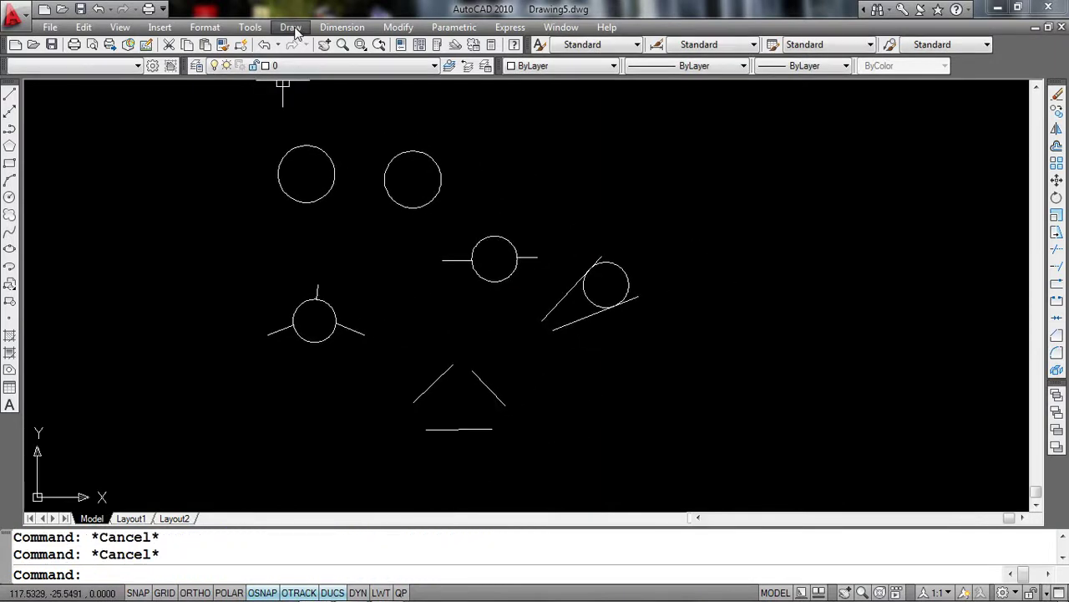
left_click(292, 28)
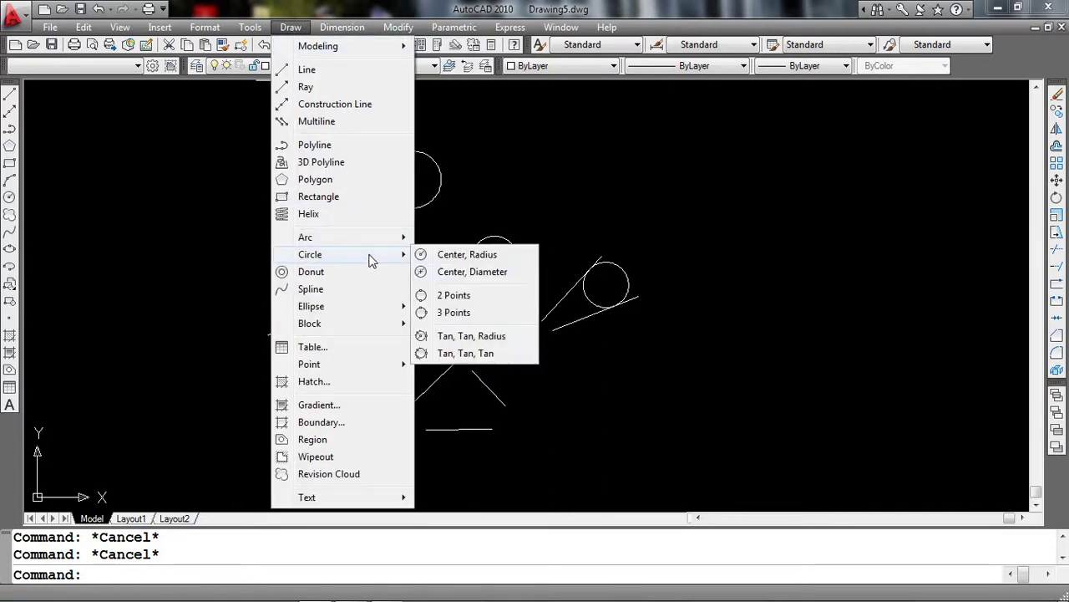
mouse_move(310, 254)
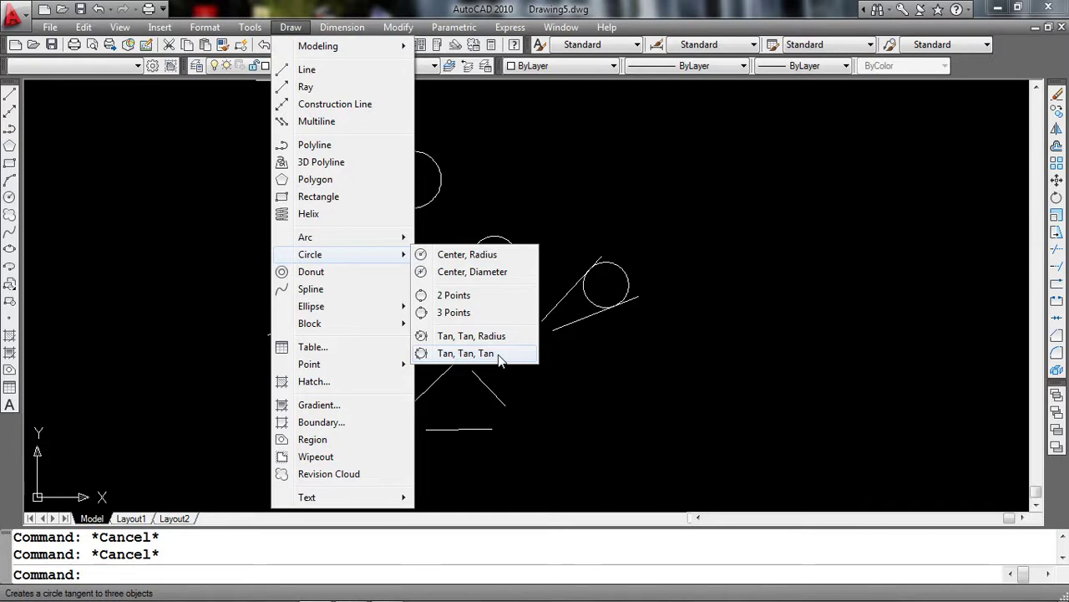
Step: Draw a Tan-Tan-Tan circle touching the left slanted, right slanted and bottom lines
left_click(500, 359)
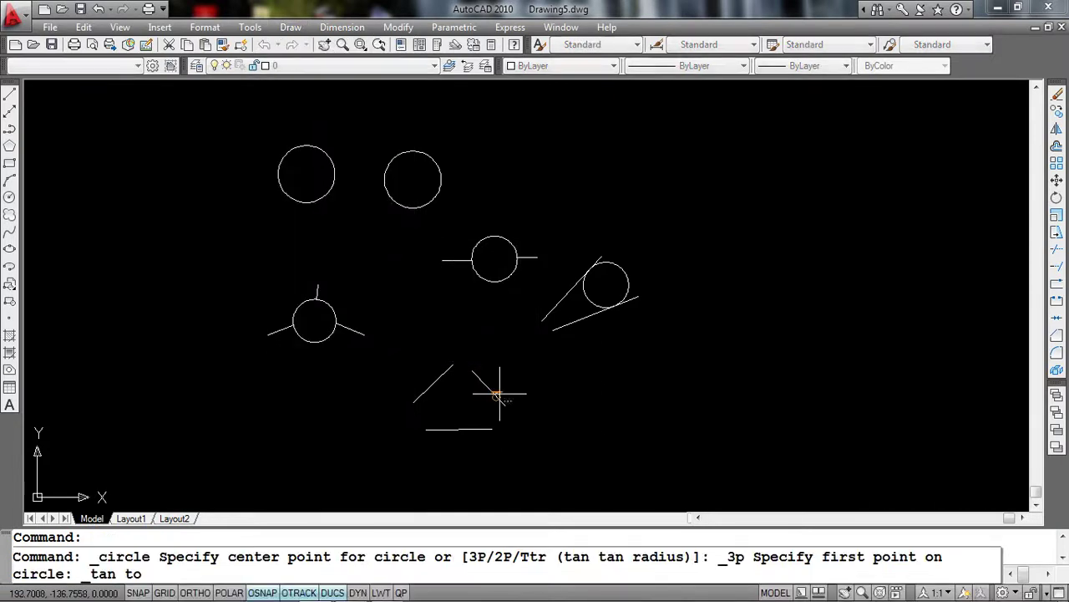
scroll(502, 397, "up", 3)
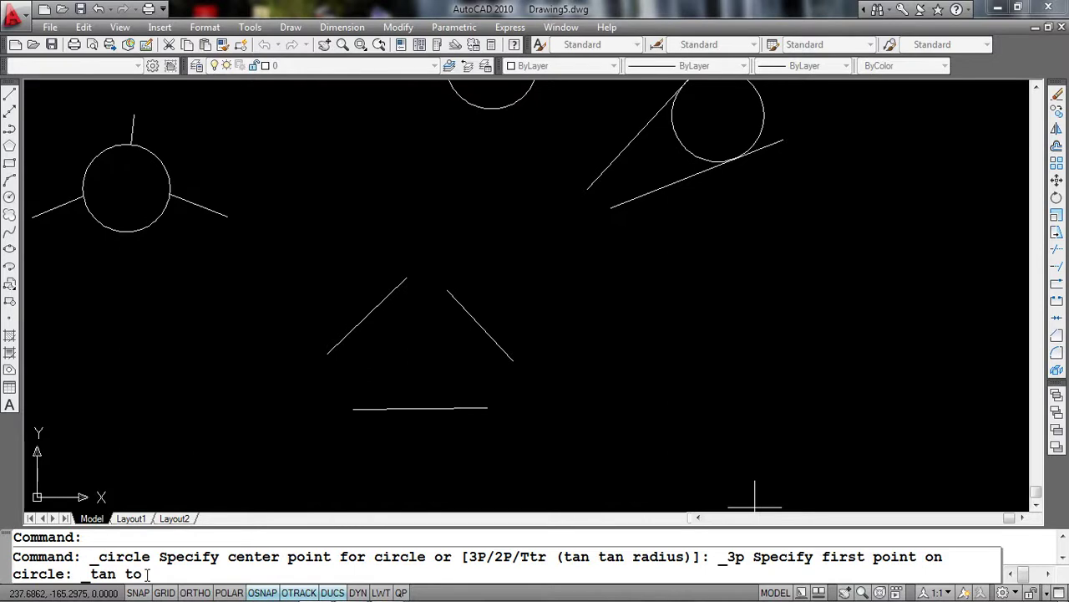
scroll(418, 407, "up", 2)
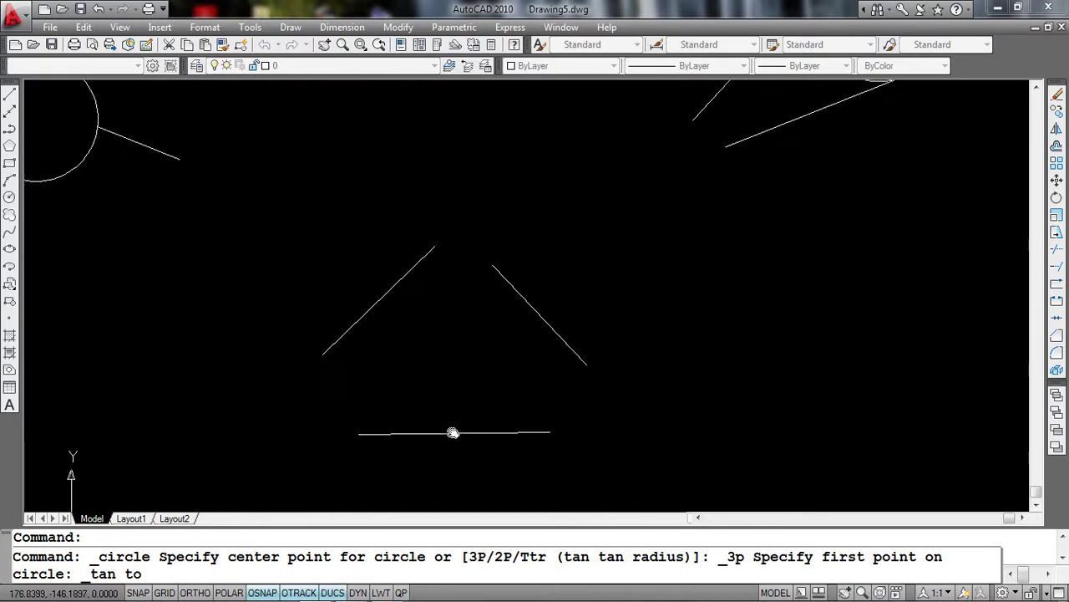
left_click(377, 303)
left_click(533, 309)
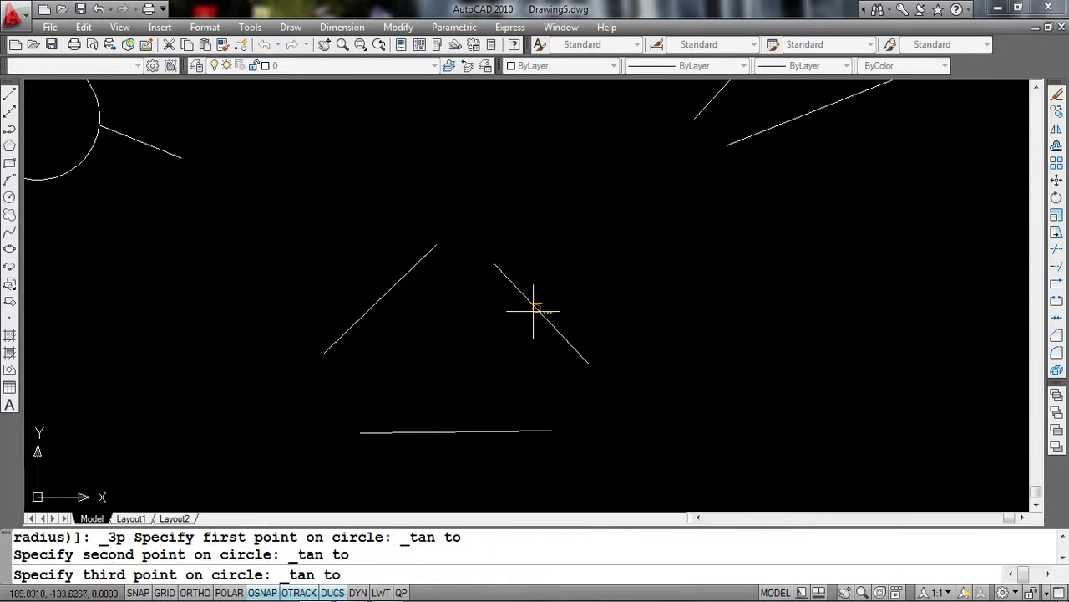
left_click(453, 431)
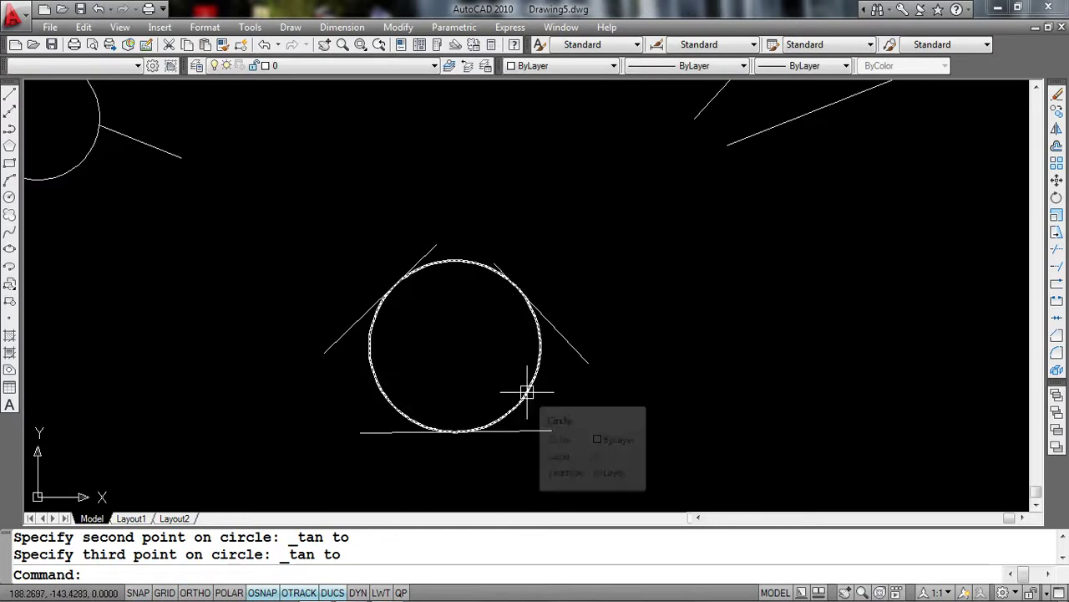
Step: Erase that circle and redraw the three-tangent circle between the same three lines
left_click(528, 386)
type("e")
key("Return")
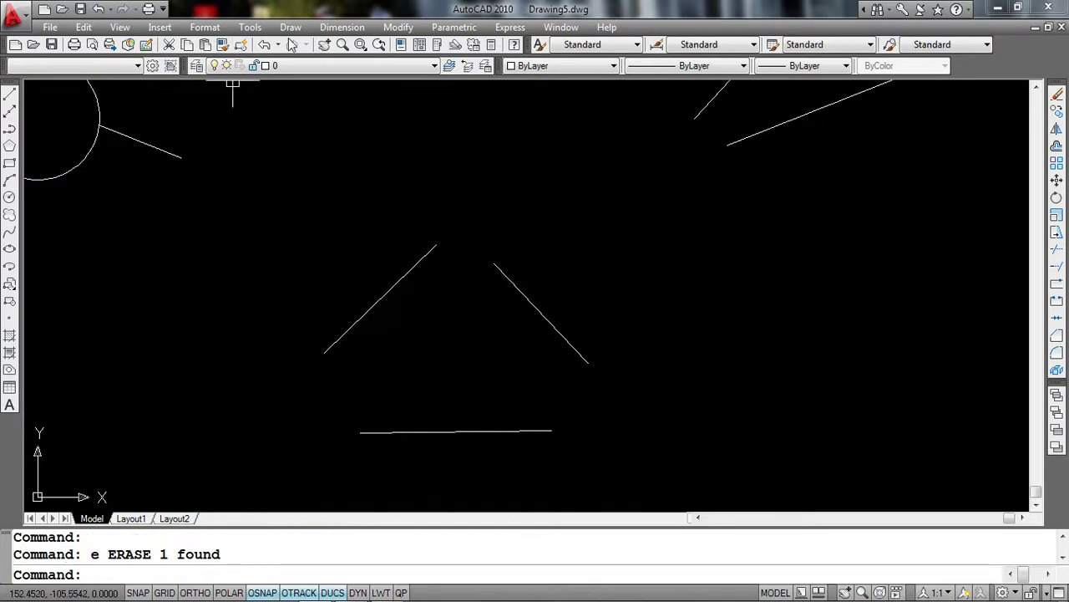
left_click(291, 27)
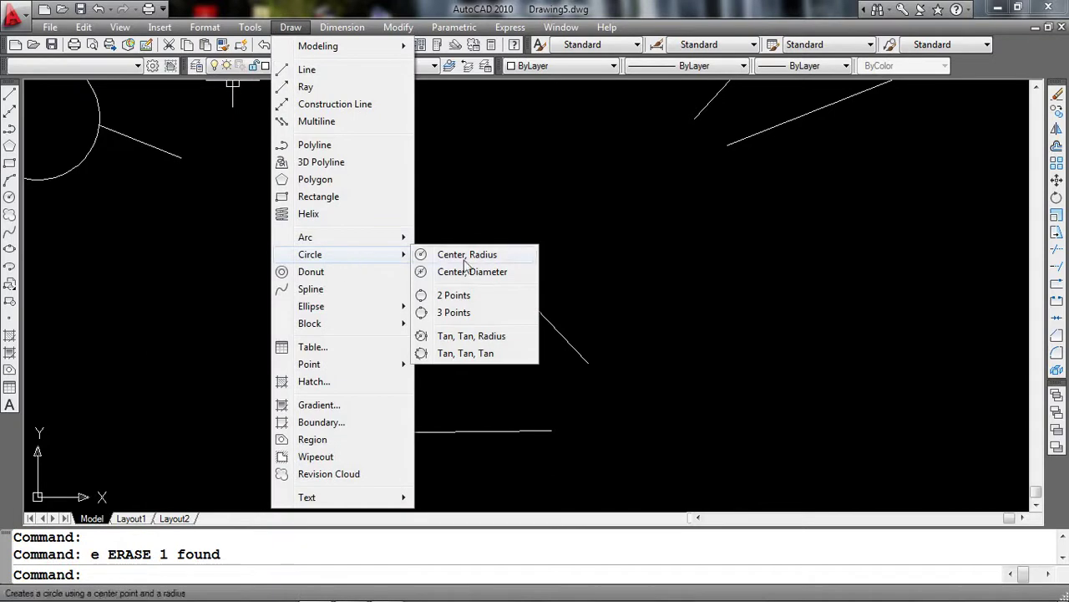
left_click(475, 354)
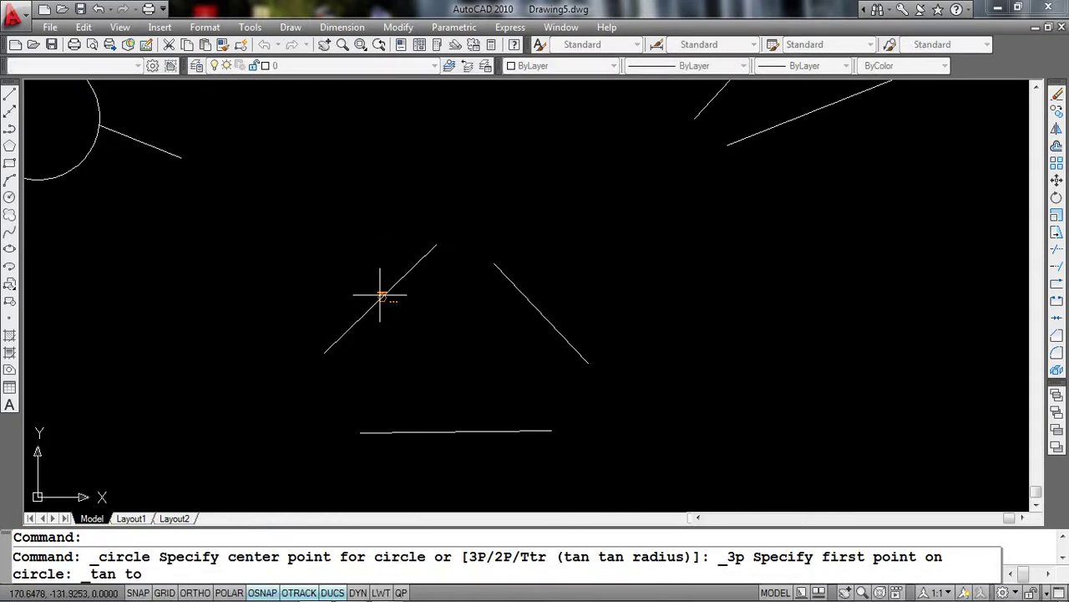
left_click(381, 296)
left_click(542, 309)
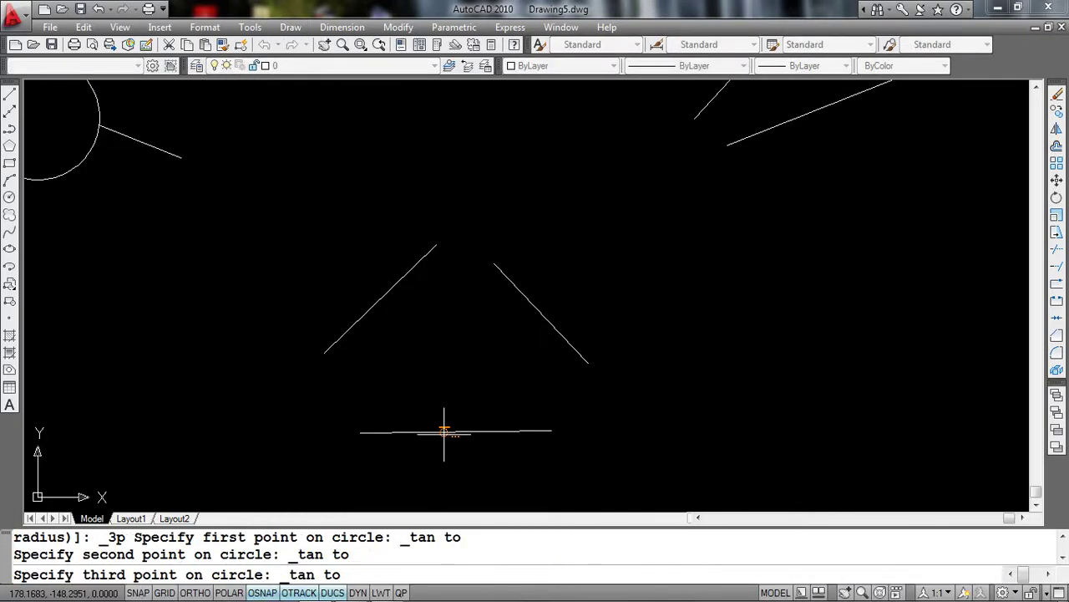
left_click(444, 434)
scroll(758, 389, "down", 2)
scroll(721, 393, "down", 1)
scroll(784, 381, "down", 1)
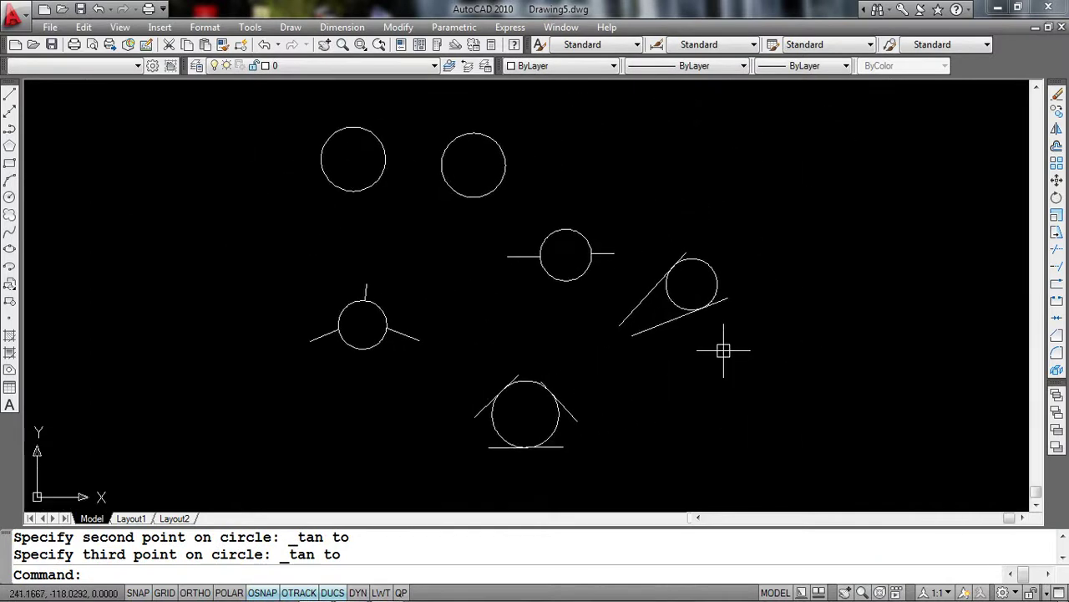